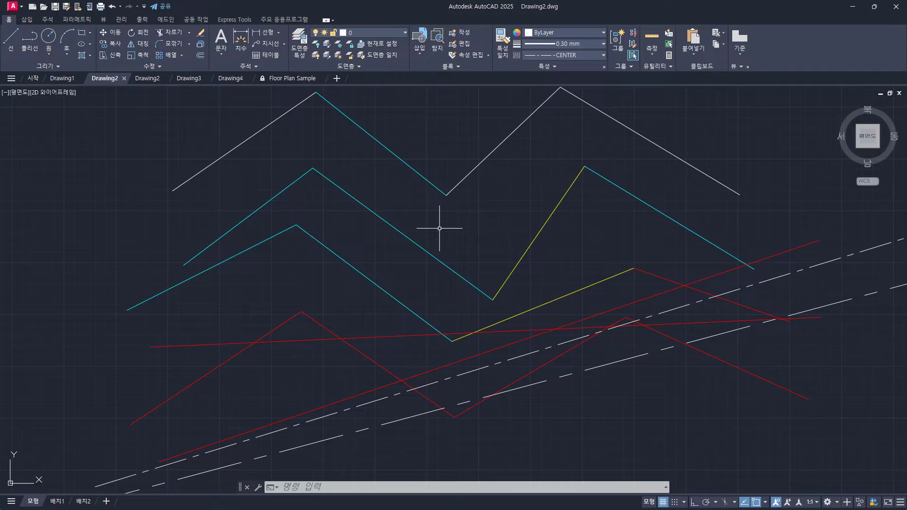
key(Escape)
key(Escape)
key(Escape)
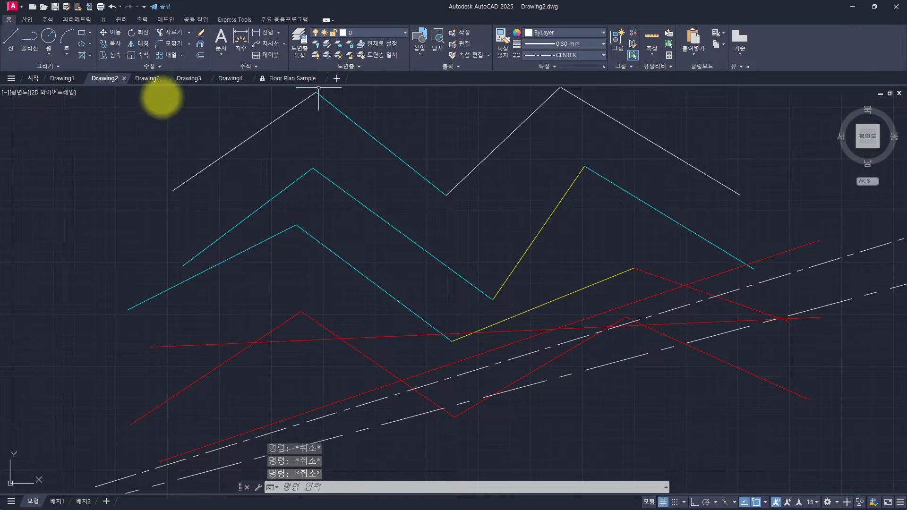
key(Escape)
key(Escape)
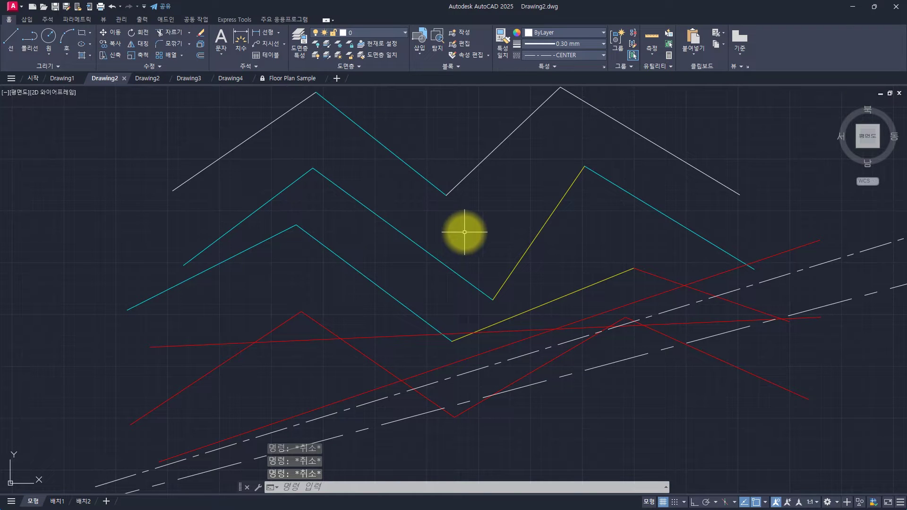
Step: Check which drawing windows the system's task switcher offers, and return to the drawing
key(alt+Tab)
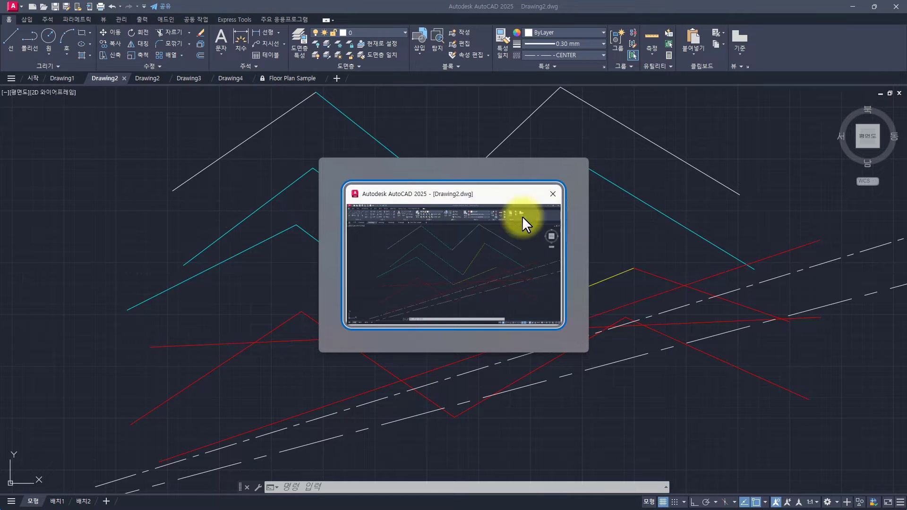
key(Escape)
key(Escape)
key(Escape)
key(Escape)
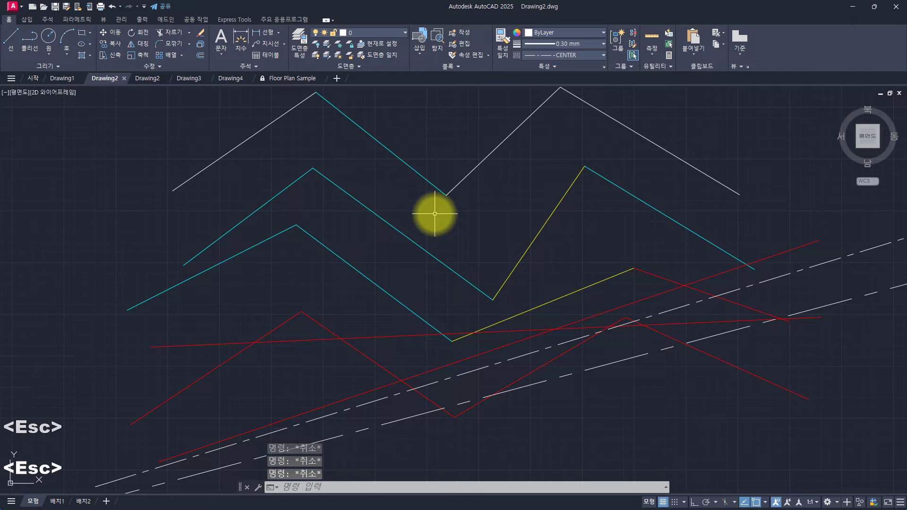
key(alt+Tab)
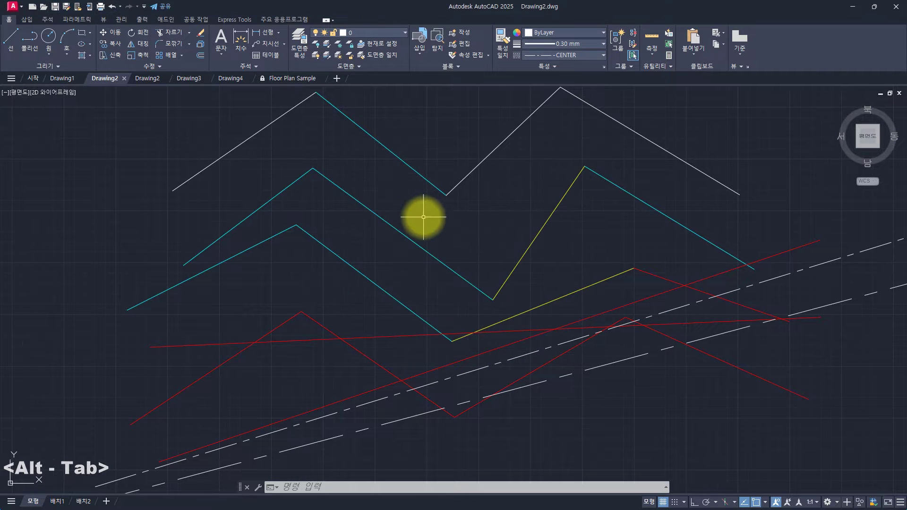
Step: Check the current value of the TASKBAR system variable without changing it, and review the open windows in the task switcher
text(tas)
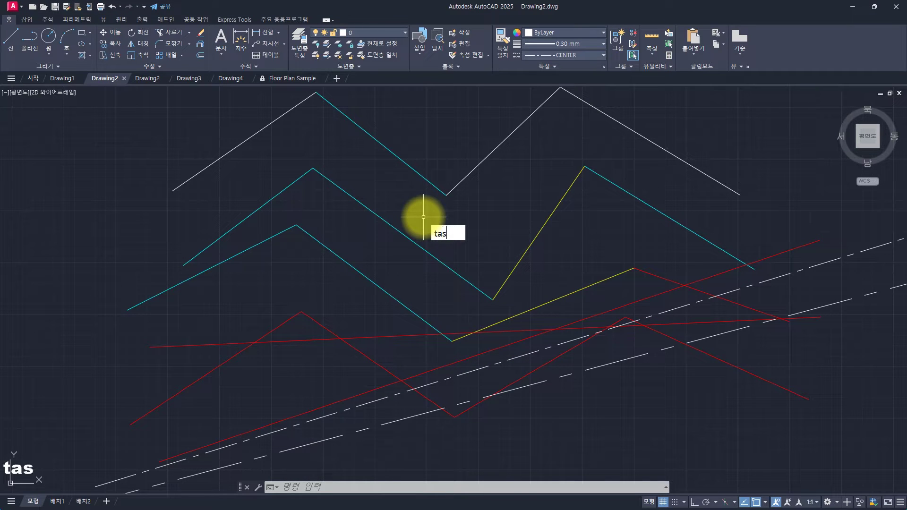
text(kbar)
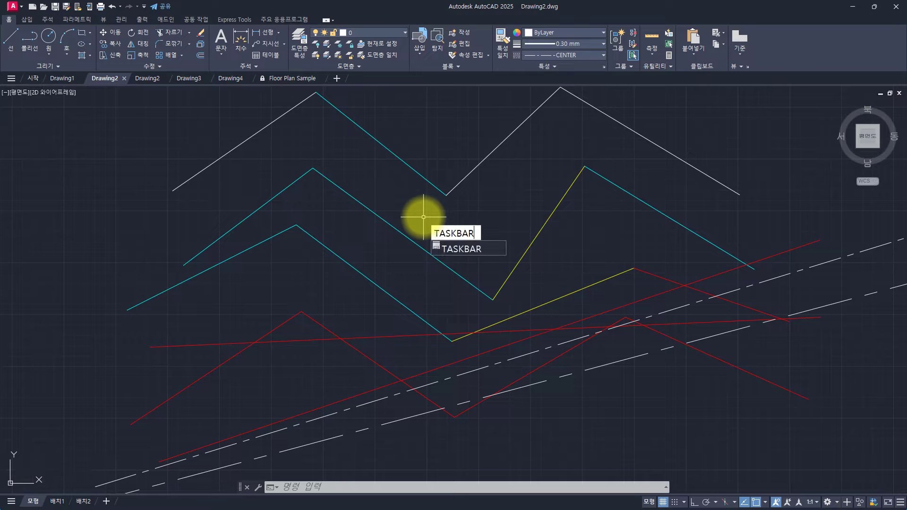
key(Return)
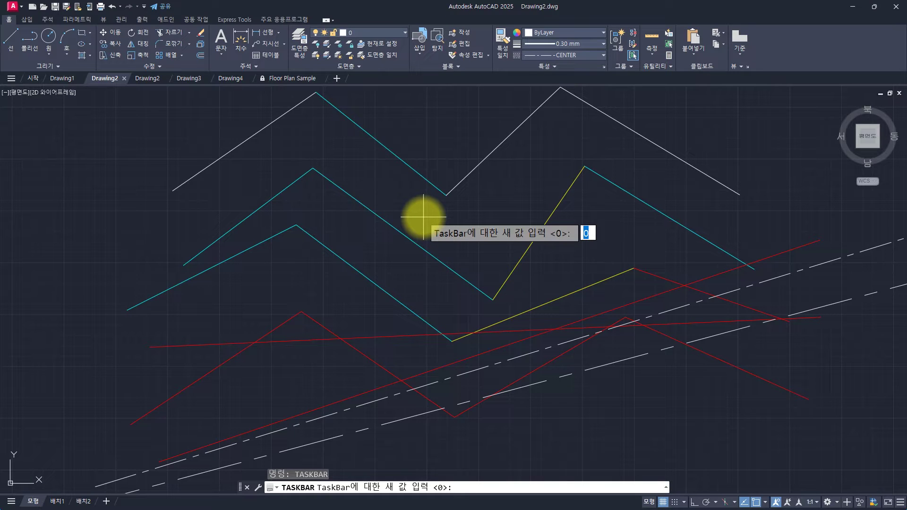
key(Escape)
key(Escape)
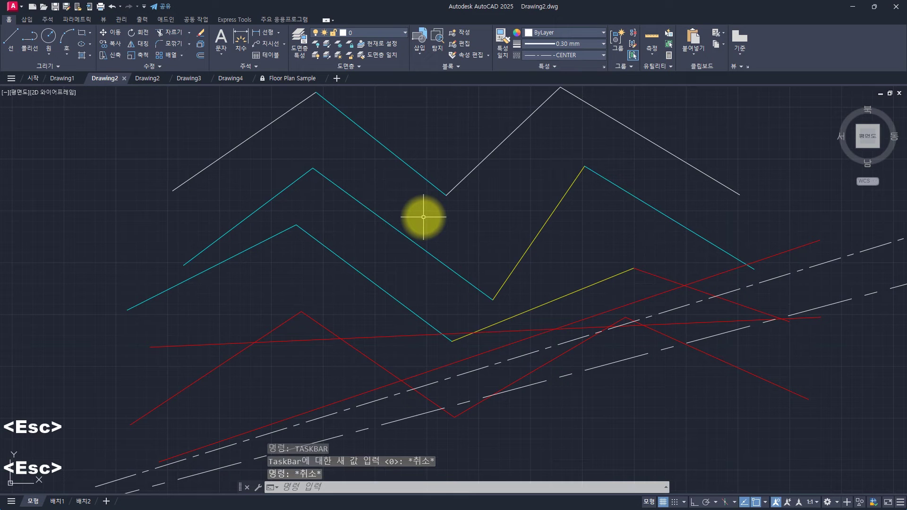
key(alt+Tab)
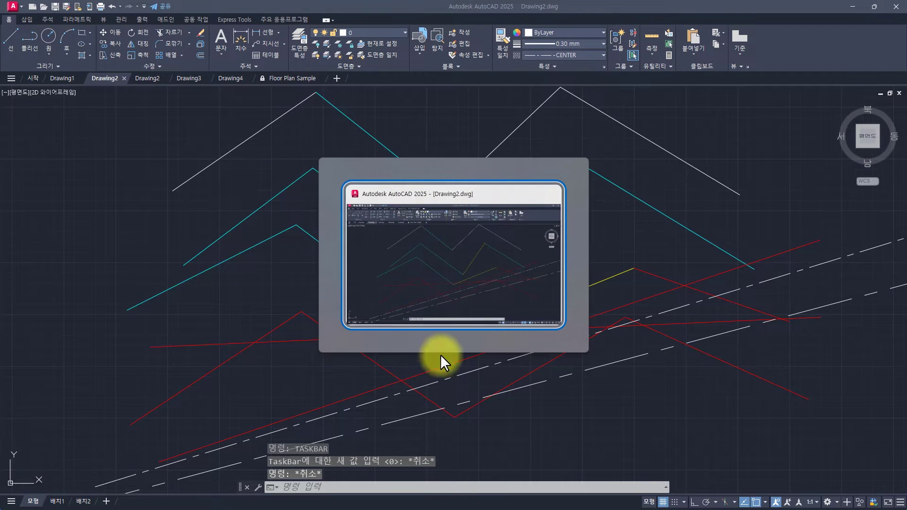
click(435, 223)
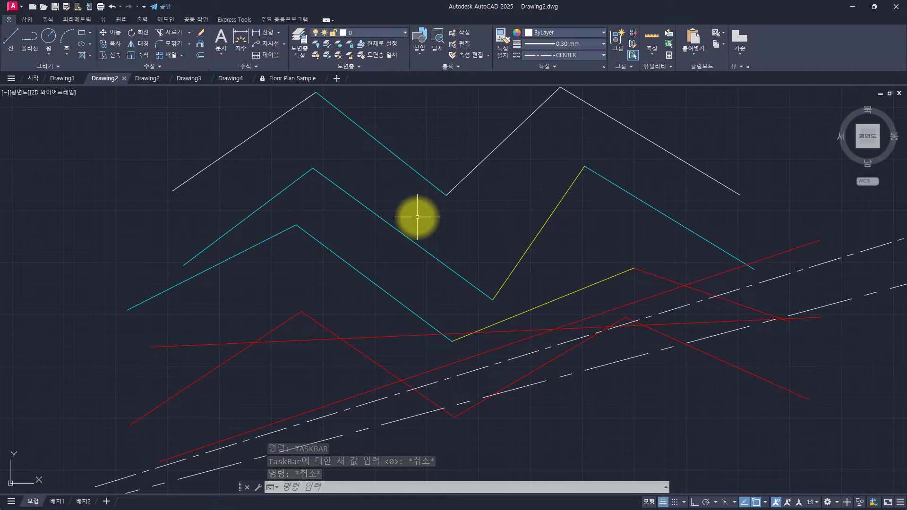
key(Escape)
key(Escape)
key(Escape)
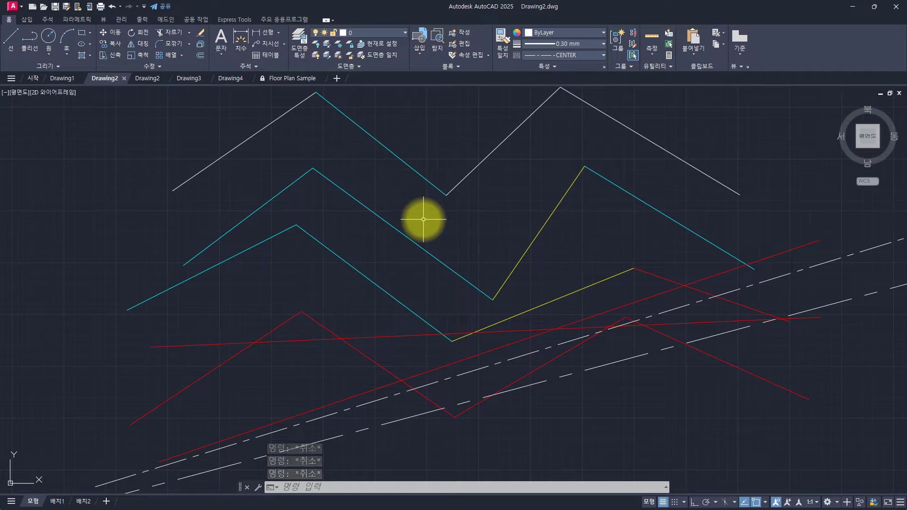
key(Escape)
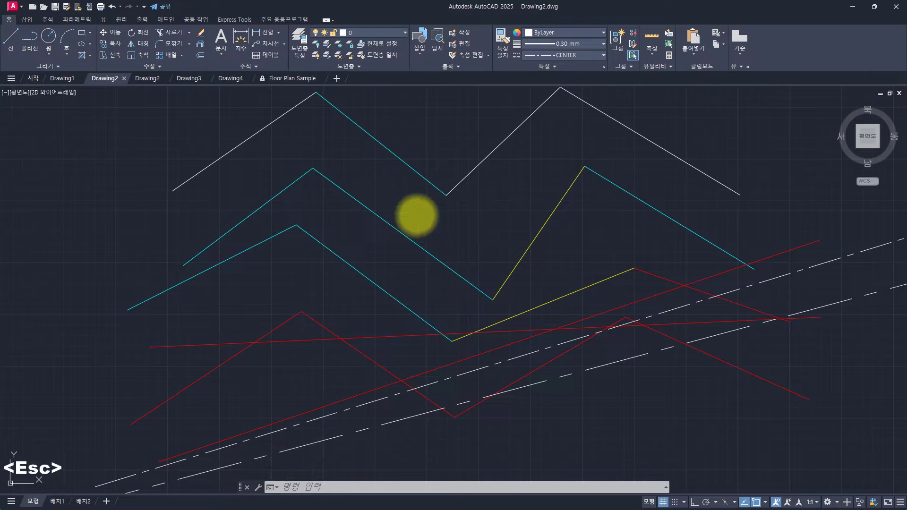
key(Escape)
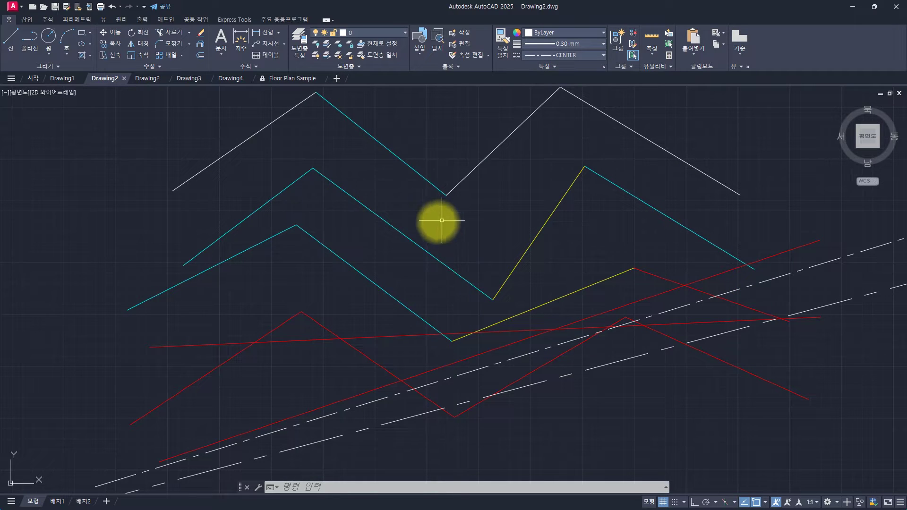
key(Escape)
key(Escape)
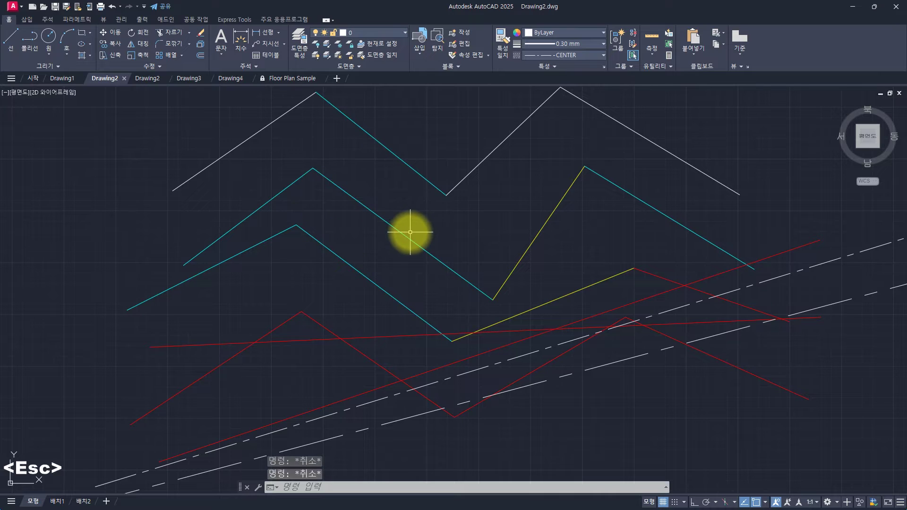
key(Escape)
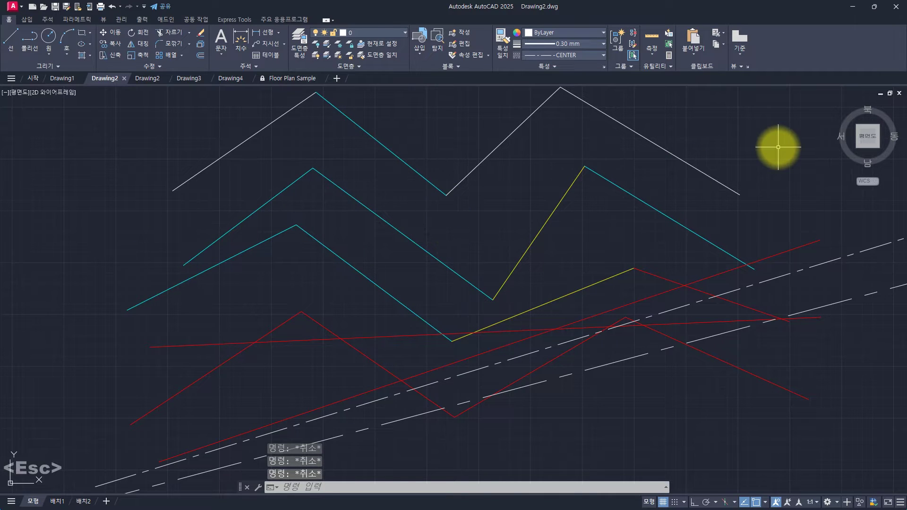
click(698, 178)
click(312, 385)
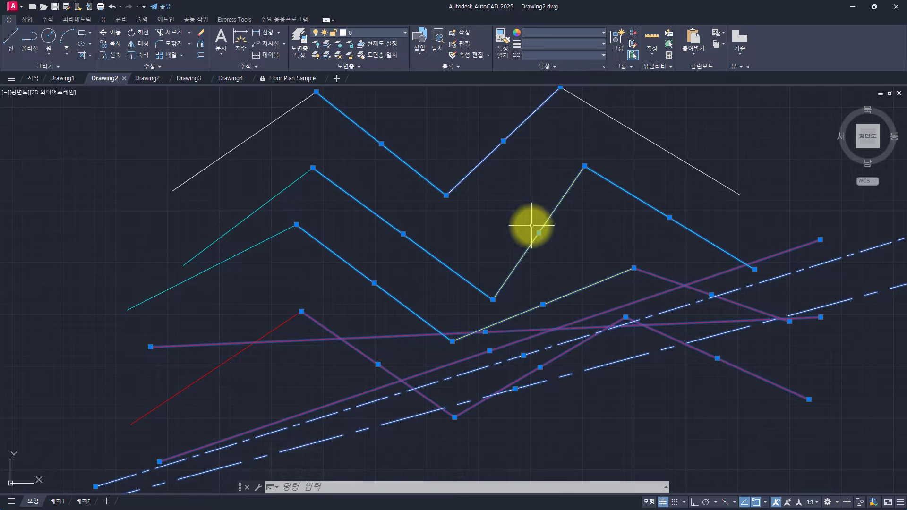
key(Escape)
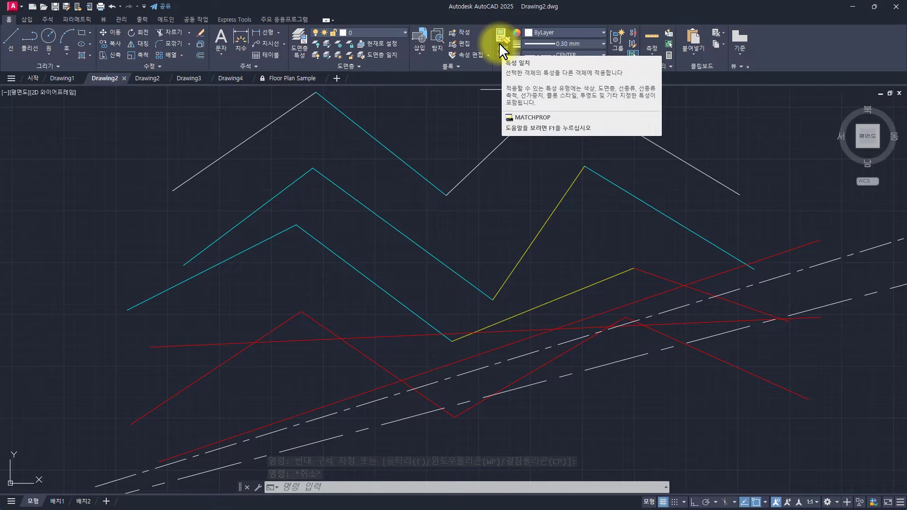
Step: Match the properties of the middle zigzag's long cyan line onto the white and yellow lines in the drawing's upper right area
text(m)
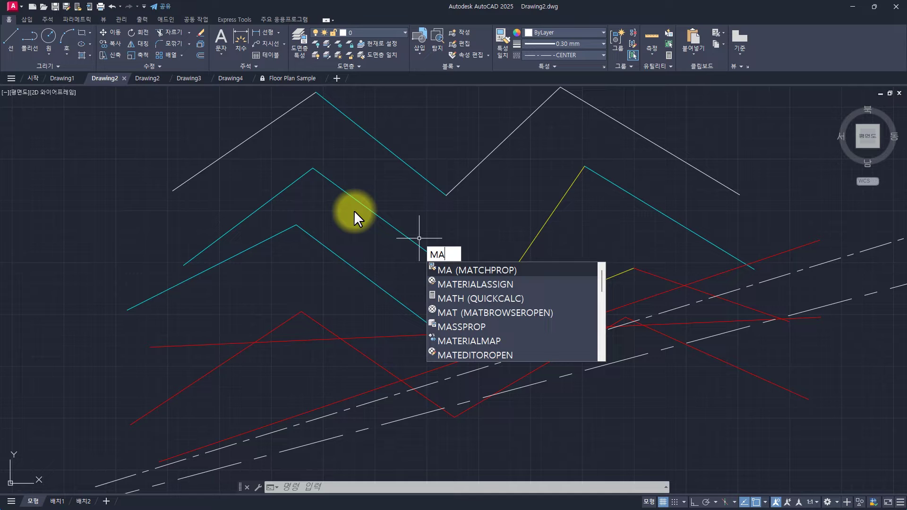
key(space)
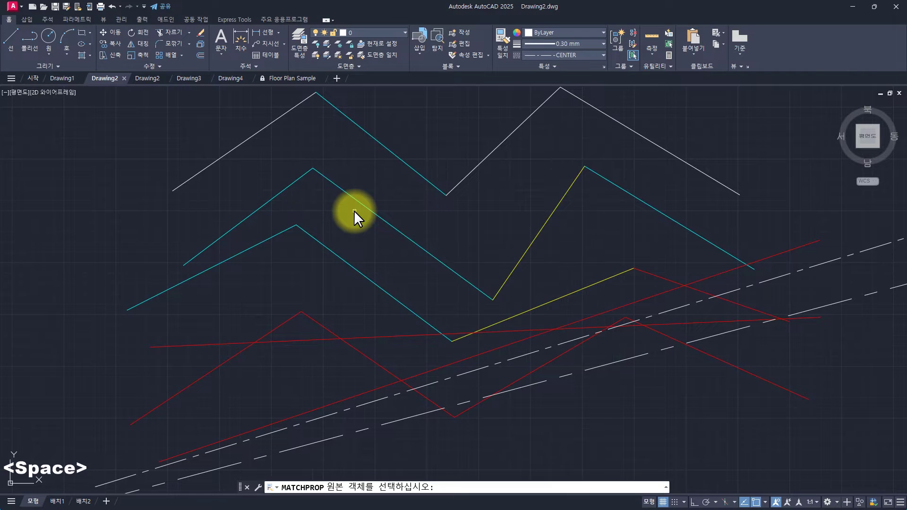
click(362, 204)
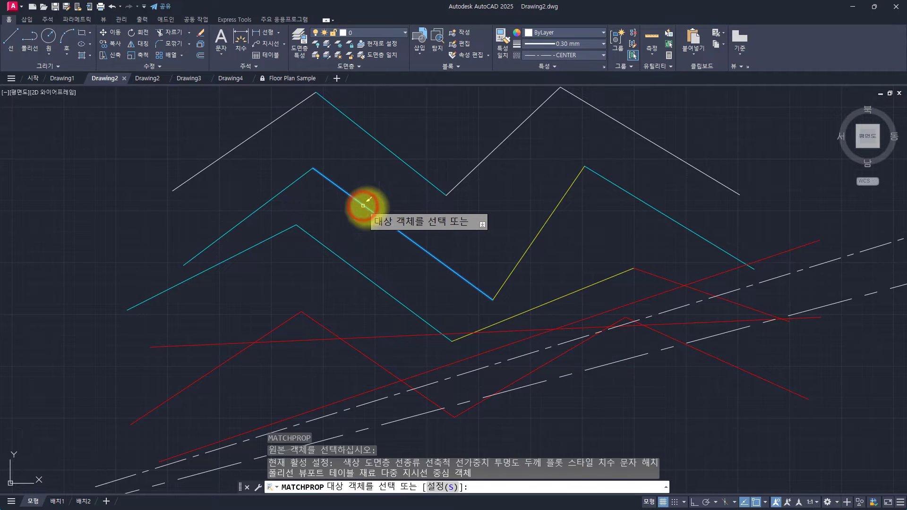
click(700, 121)
click(433, 227)
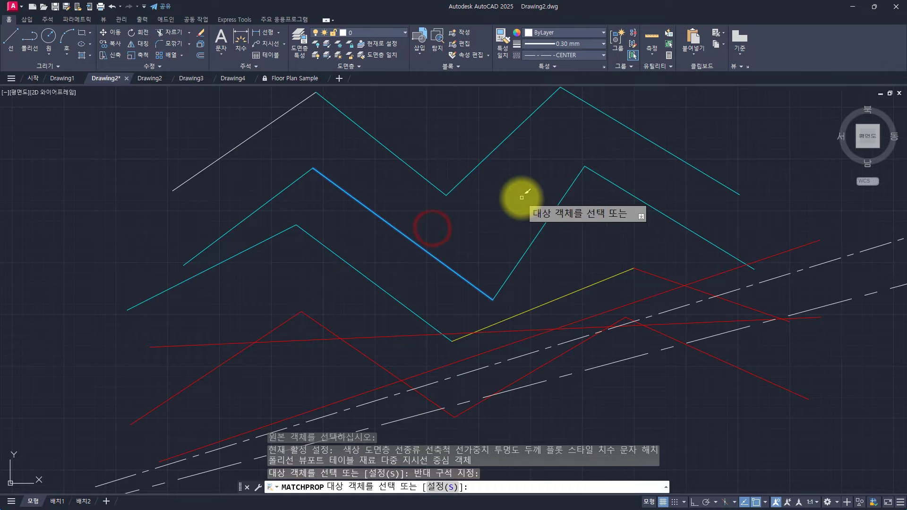
key(space)
Step: Select the matched lines together with the source line to inspect their properties, and clear the selection
click(663, 121)
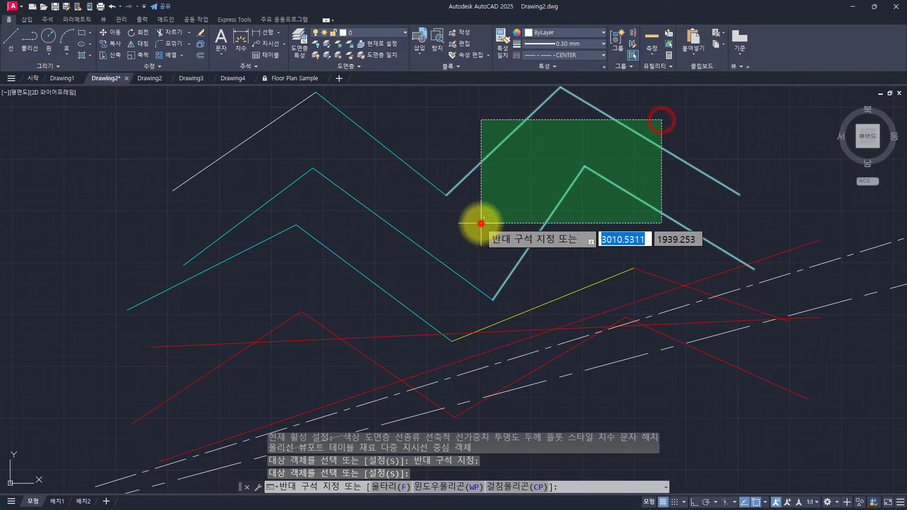
click(480, 223)
click(451, 247)
click(409, 273)
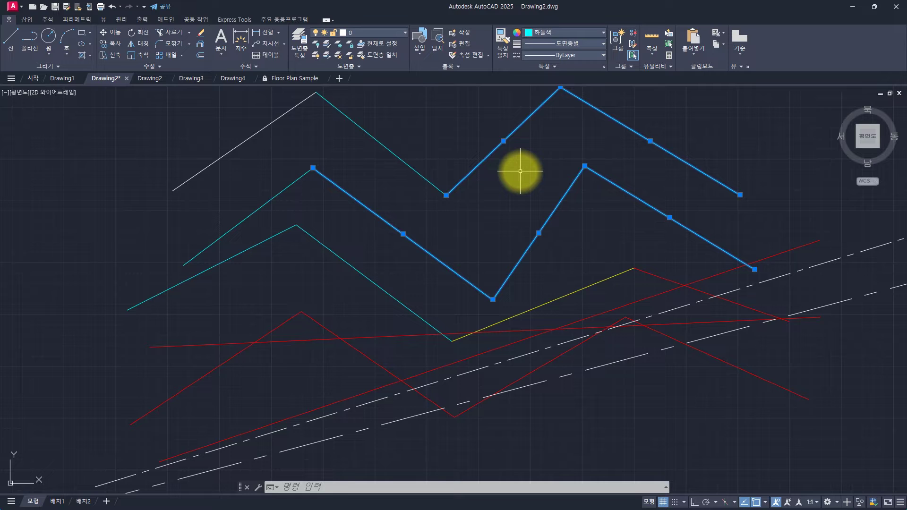
key(Escape)
key(Escape)
key(Escape)
key(Escape)
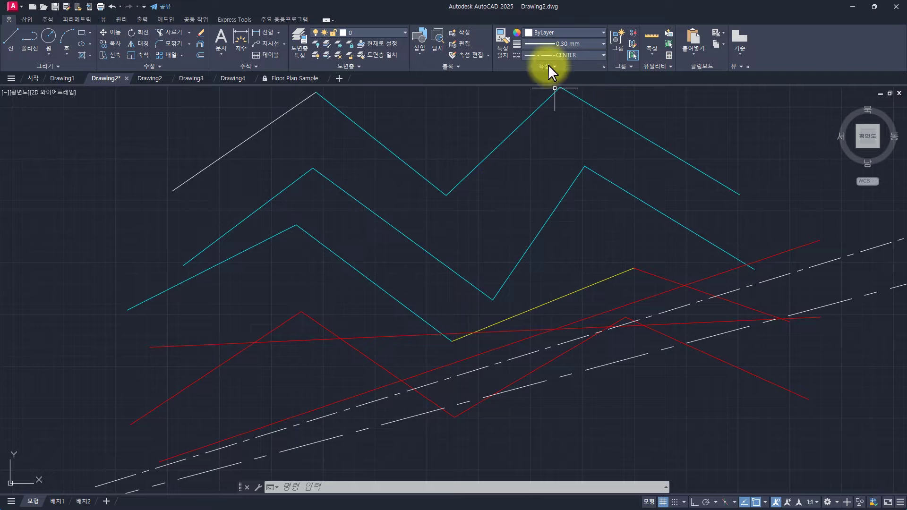
Step: Open the full colour selection dialog, try to work in the drawing behind it, and close it without choosing a colour
click(548, 32)
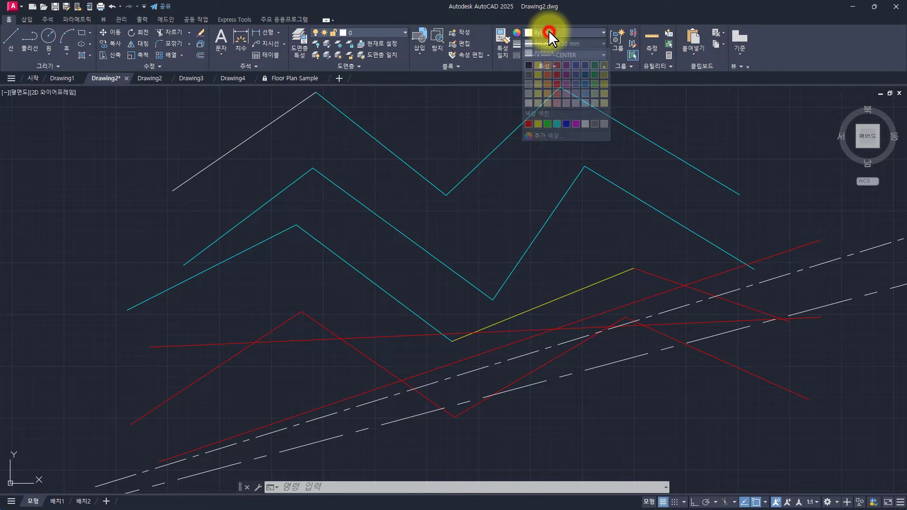
click(547, 137)
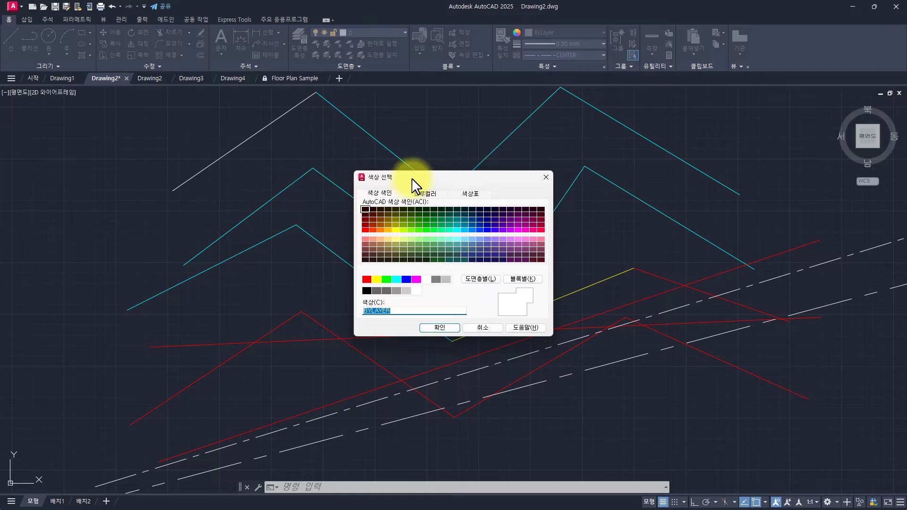
mouse_move(432, 170)
mouse_down()
mouse_move(416, 163)
mouse_move(419, 178)
mouse_up()
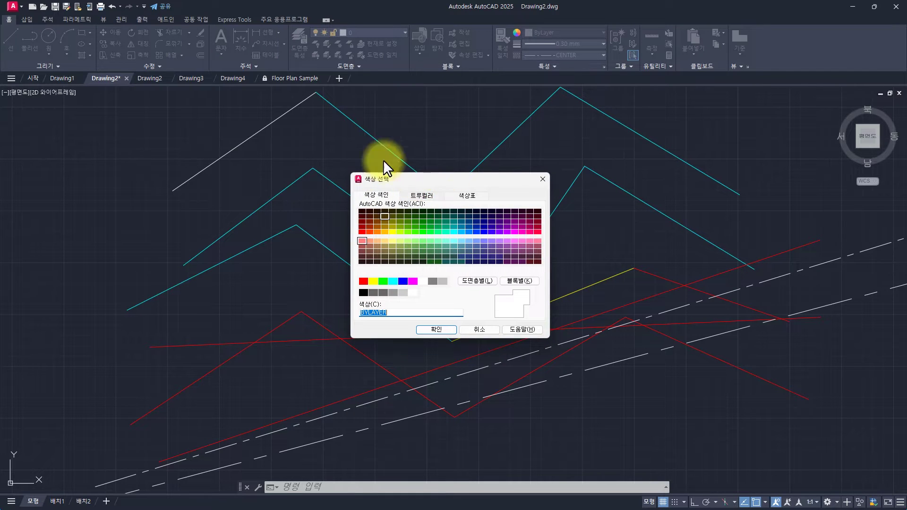
click(216, 128)
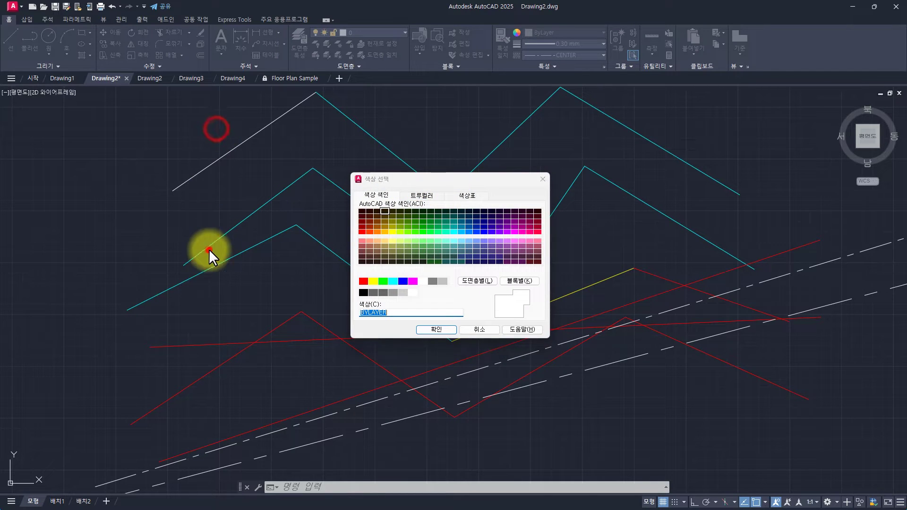
click(208, 249)
click(230, 313)
click(385, 374)
click(609, 372)
click(627, 203)
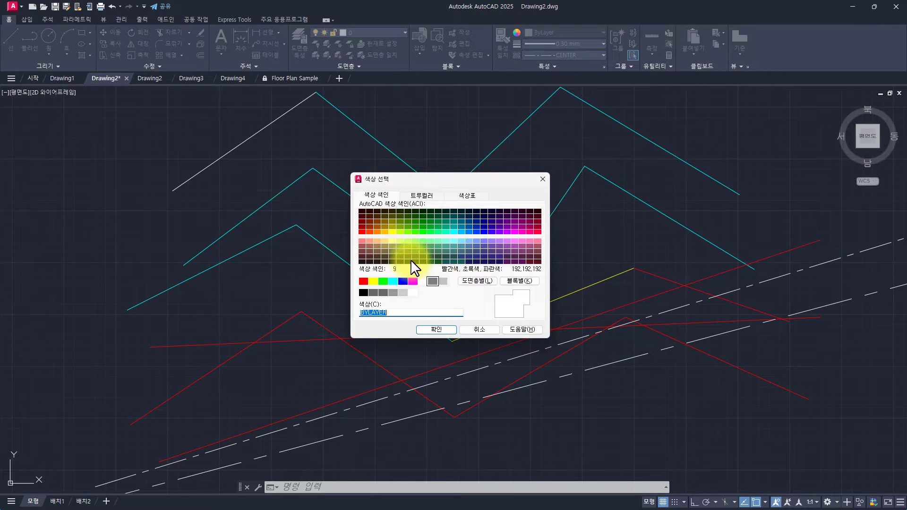
click(540, 181)
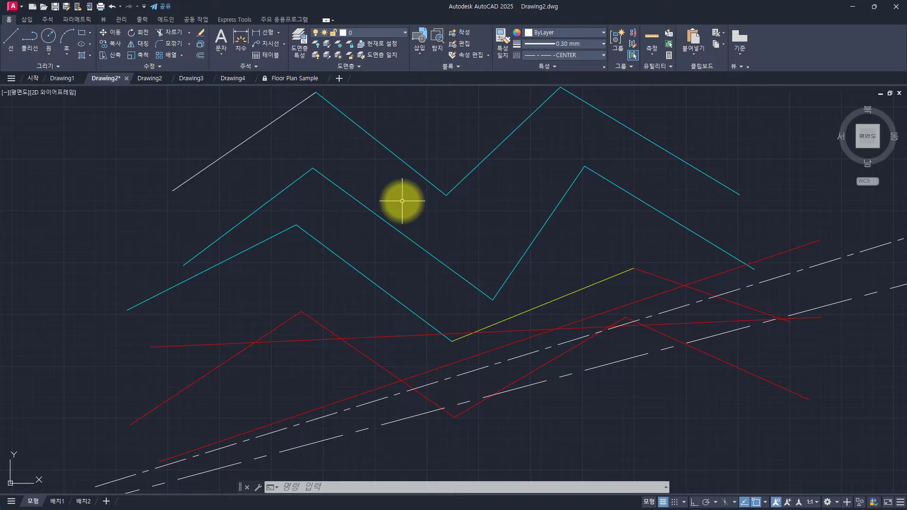
Step: Open the Layer Properties Manager and move it down over the drawing area
click(299, 42)
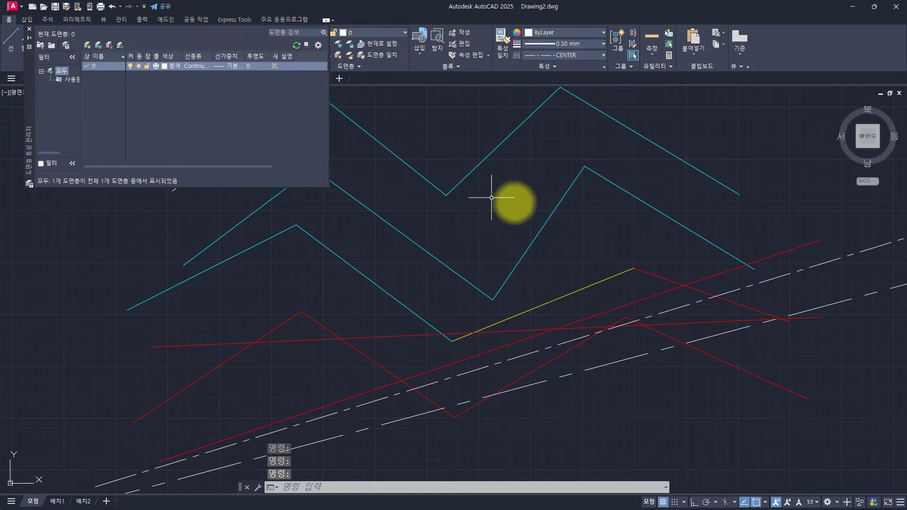
drag(27, 101, 33, 229)
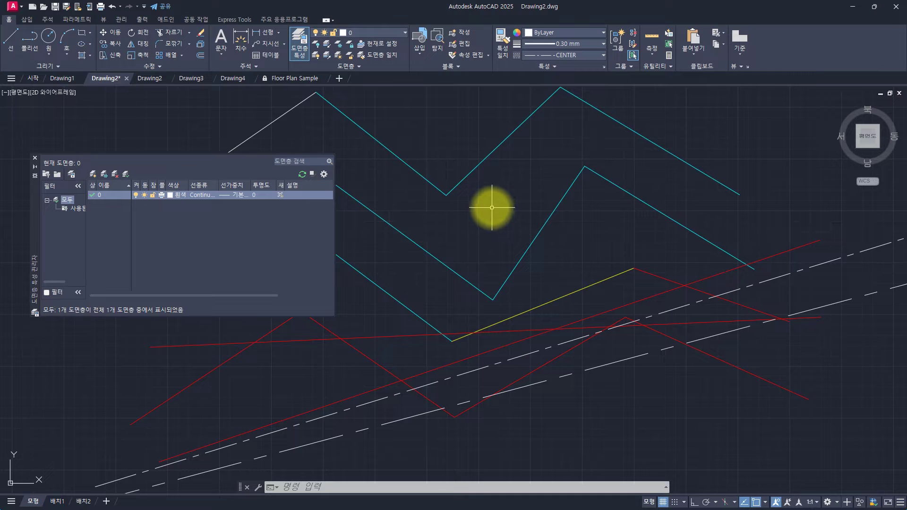
Step: Open the Lineweight Settings dialog, try to work in the drawing behind it, and close it without changing anything
click(551, 43)
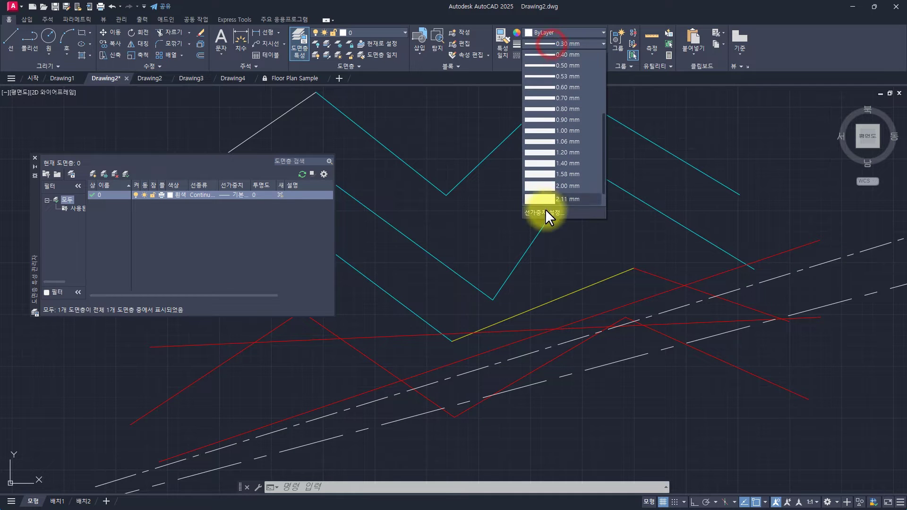
click(545, 213)
click(451, 133)
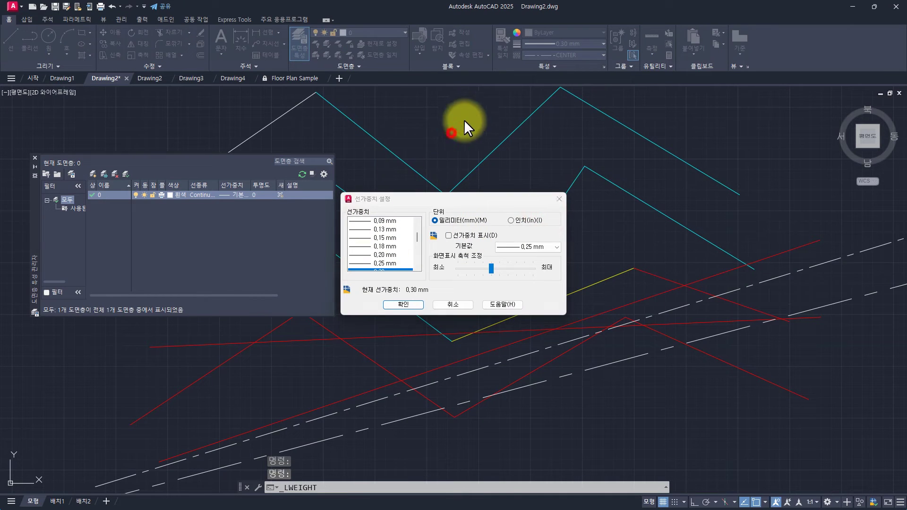
click(555, 118)
click(555, 118)
click(559, 199)
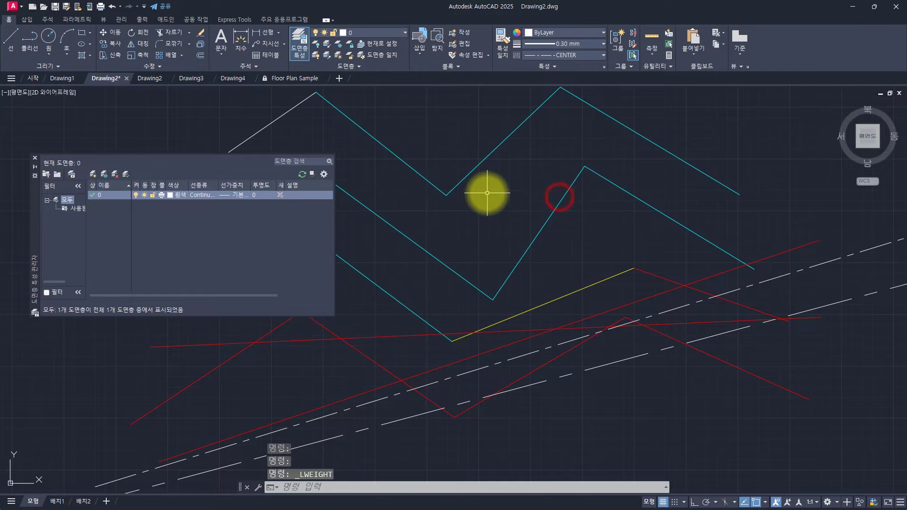
Step: Open the Linetype Manager with LT, try to work in the drawing around it, and close it without changes
text(lt)
key(space)
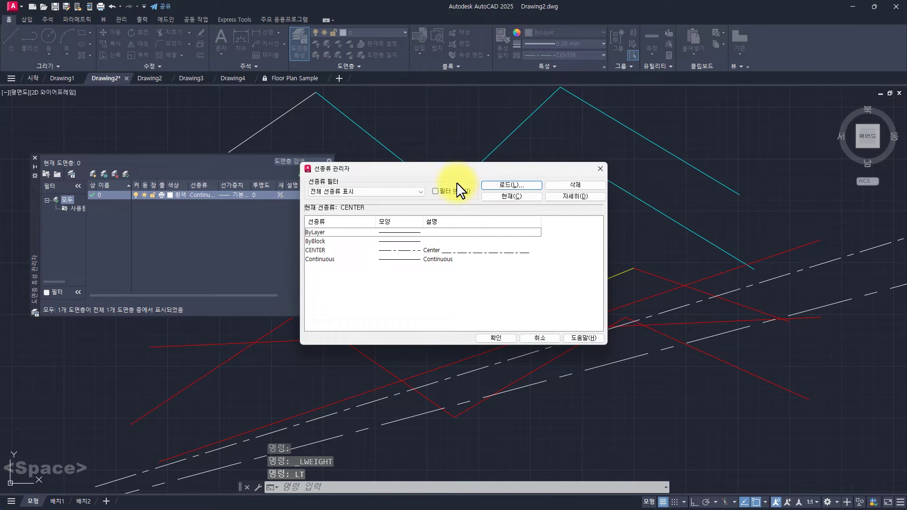
click(646, 183)
click(650, 268)
click(640, 316)
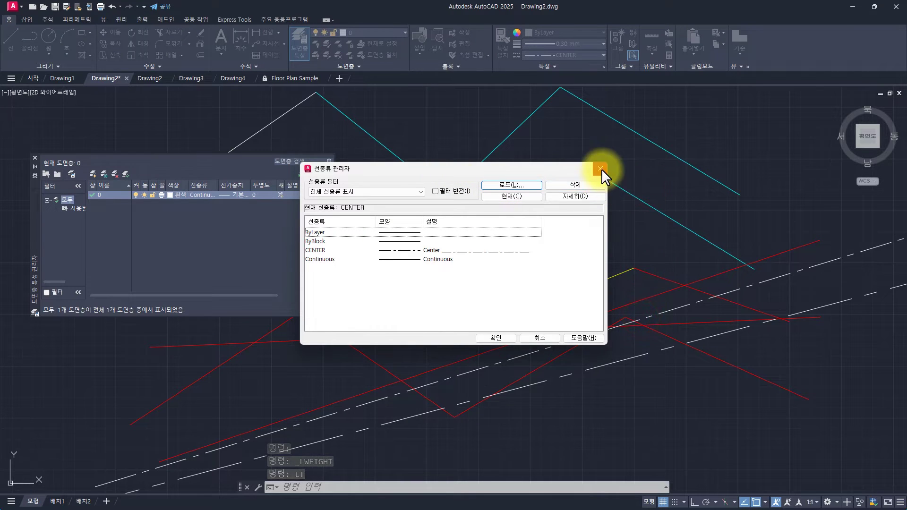
click(600, 169)
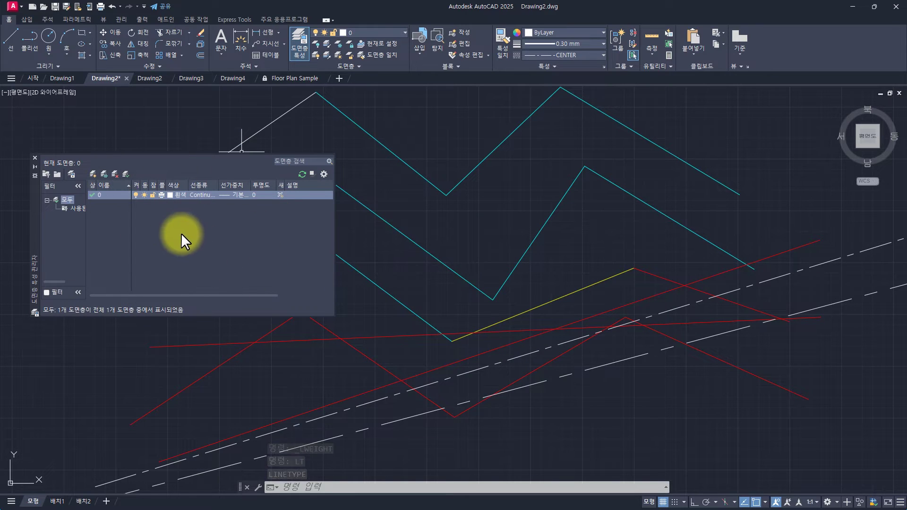
Step: With the Layer Properties Manager still open, select several zigzag lines in the drawing, clear the selection, and close the palette
drag(35, 227, 50, 226)
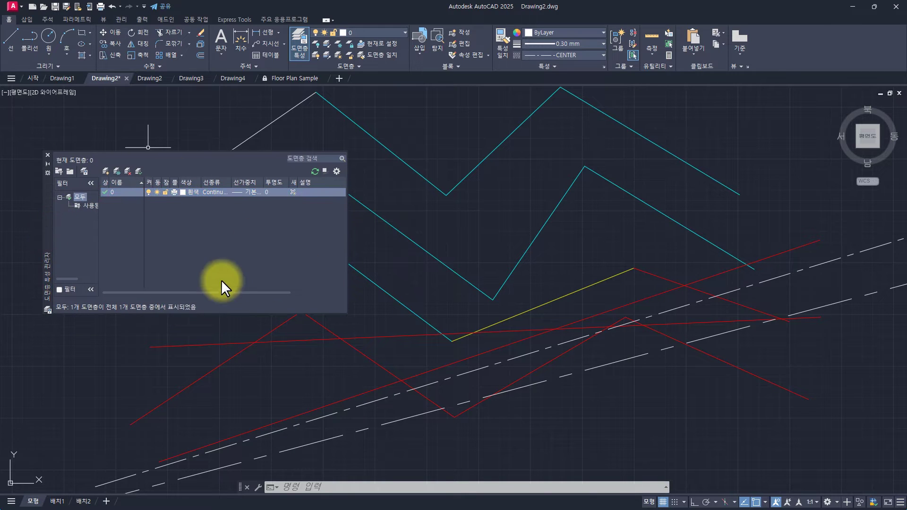
click(549, 183)
click(421, 325)
click(480, 215)
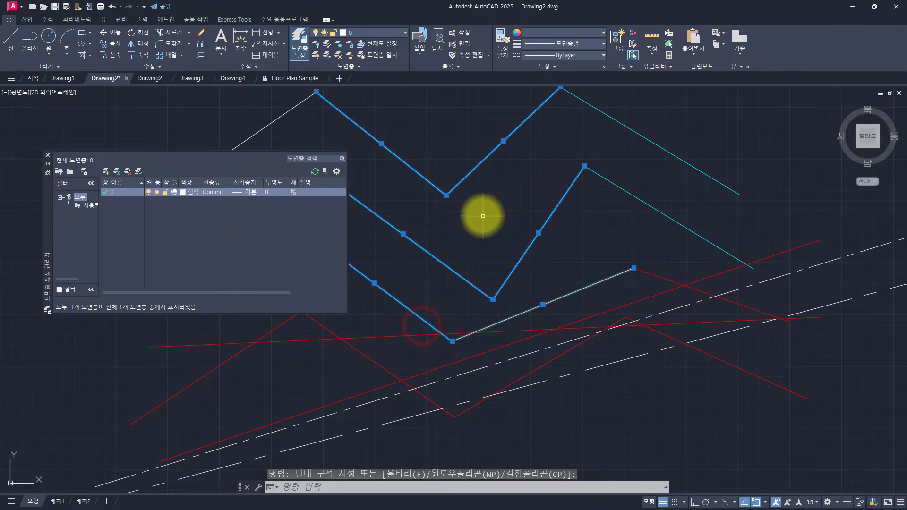
key(Escape)
key(Escape)
key(Escape)
key(Escape)
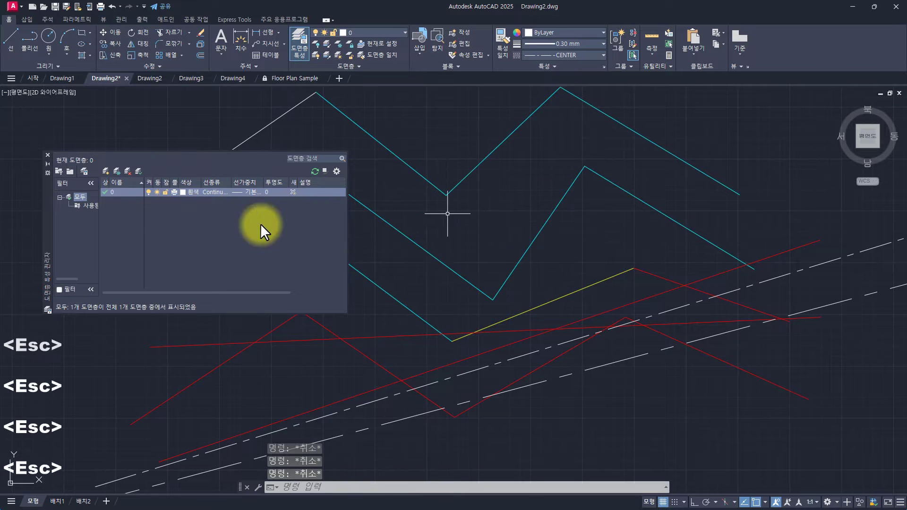
click(46, 155)
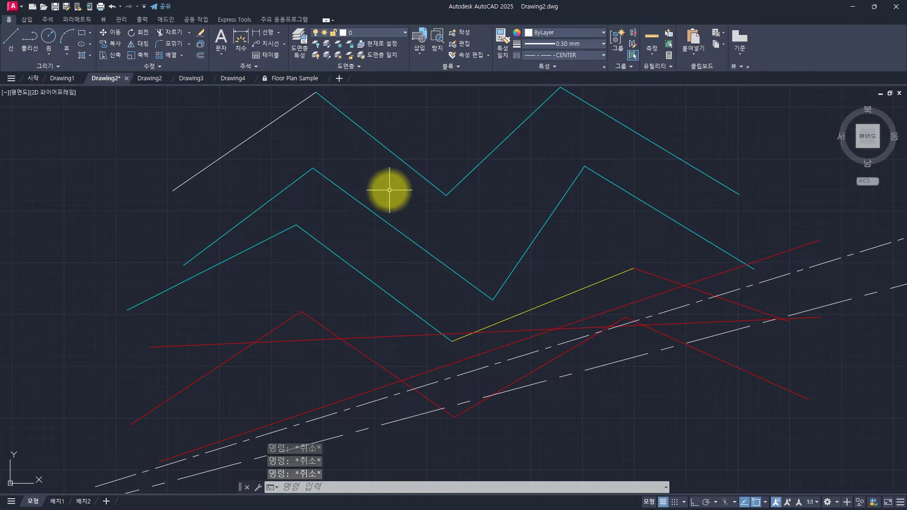
Step: Compare the PROPERTIES and PROPERTIESCLOSE entries among the command suggestions for PRO, and cancel the entry
text(pro)
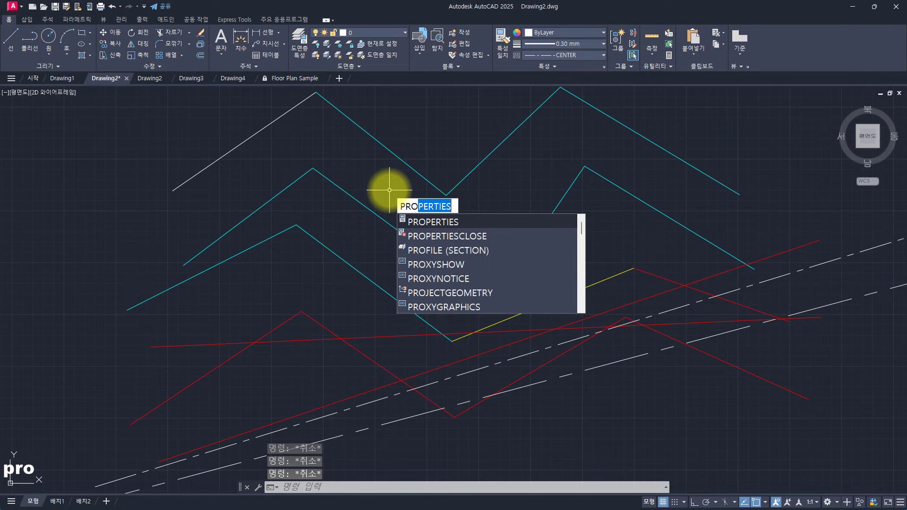
key(Down)
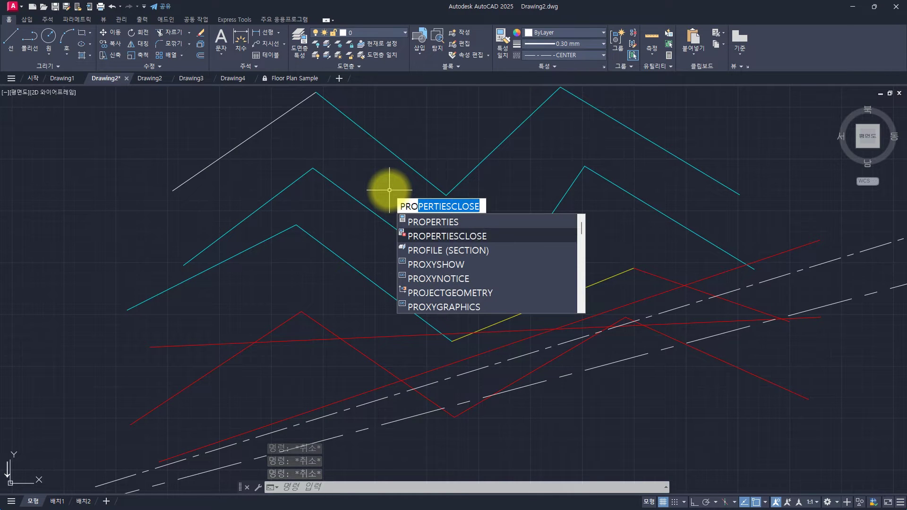
key(Up)
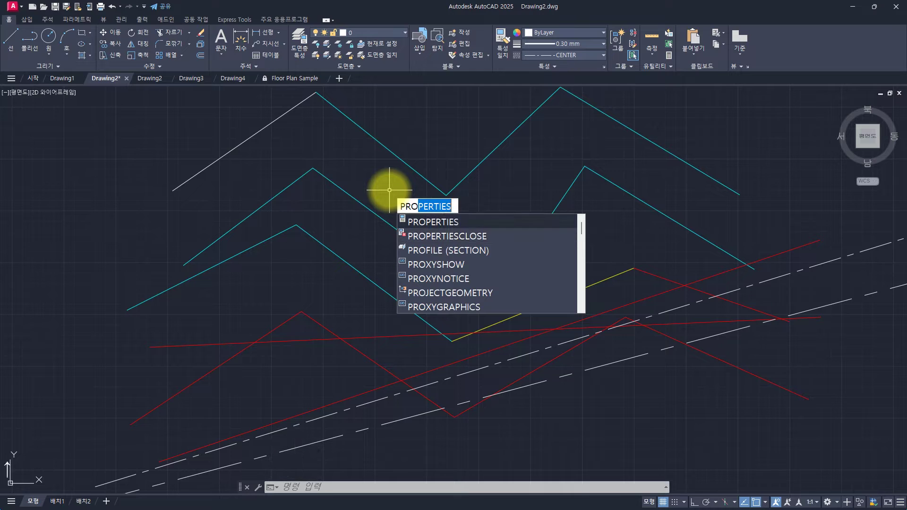
key(Down)
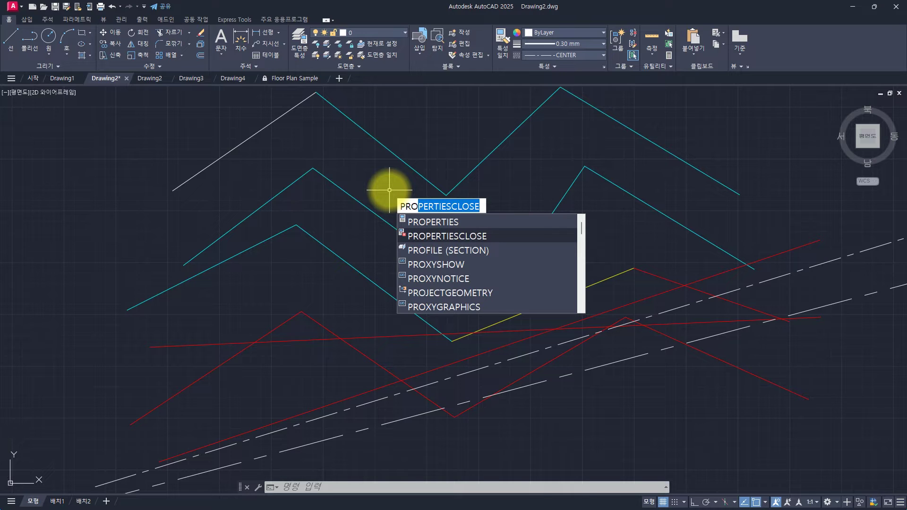
key(Escape)
key(Escape)
key(Escape)
key(Escape)
key(Escape)
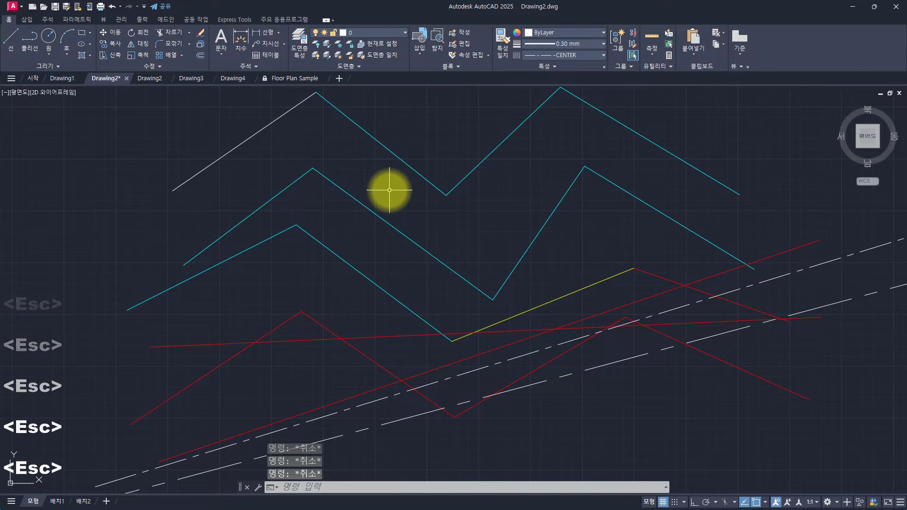
Step: Toggle the Properties palette on and off several times, leaving it open
key(ctrl+1)
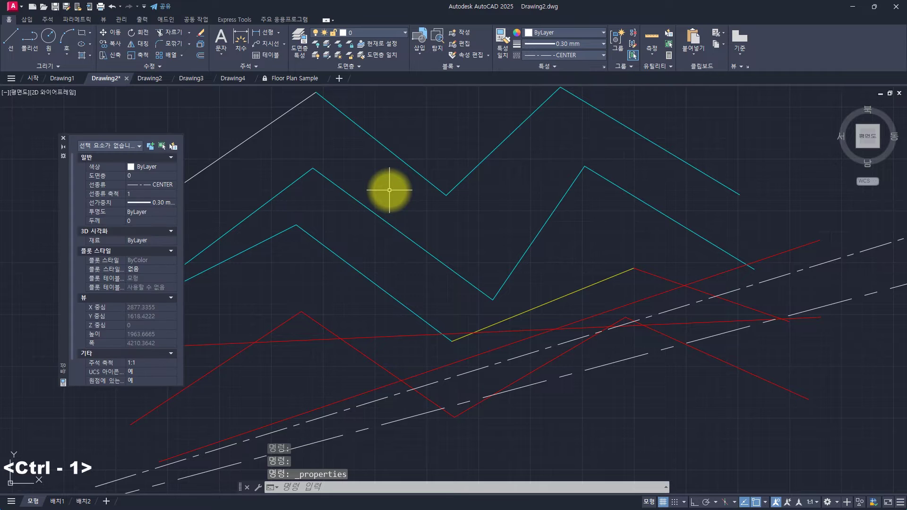
key(ctrl+1)
key(ctrl+1)
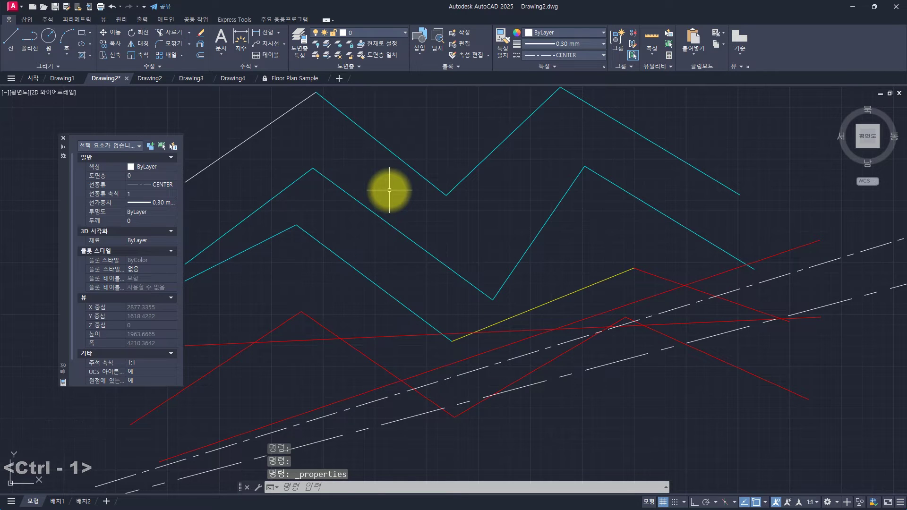
key(ctrl+1)
key(ctrl+1)
key(ctrl+1)
key(ctrl+1)
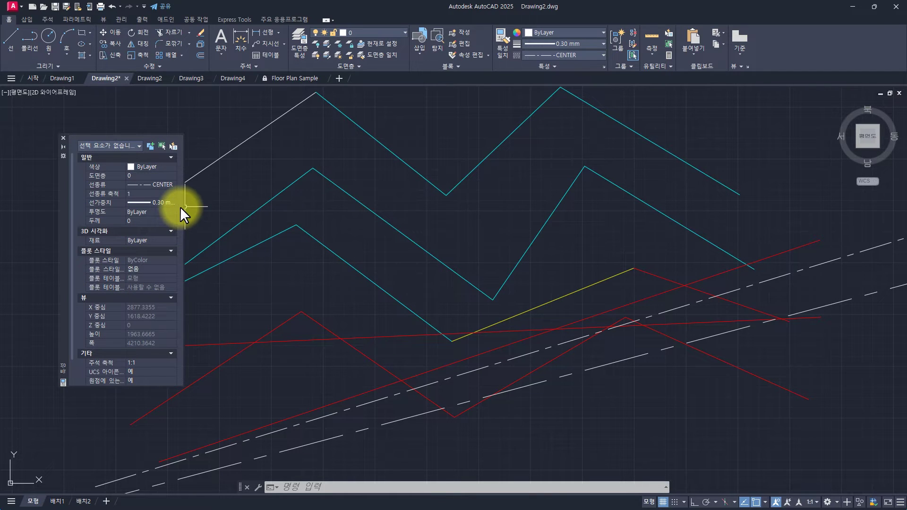
Step: Widen the Properties palette slightly and move it up a little over the drawing area
drag(183, 206, 196, 205)
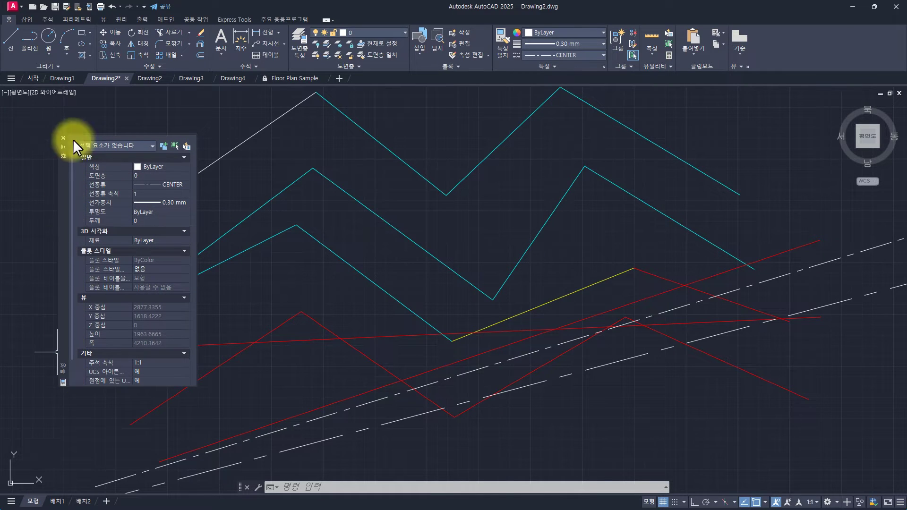
mouse_move(63, 233)
mouse_down()
mouse_move(656, 233)
mouse_move(183, 204)
mouse_move(60, 226)
mouse_up()
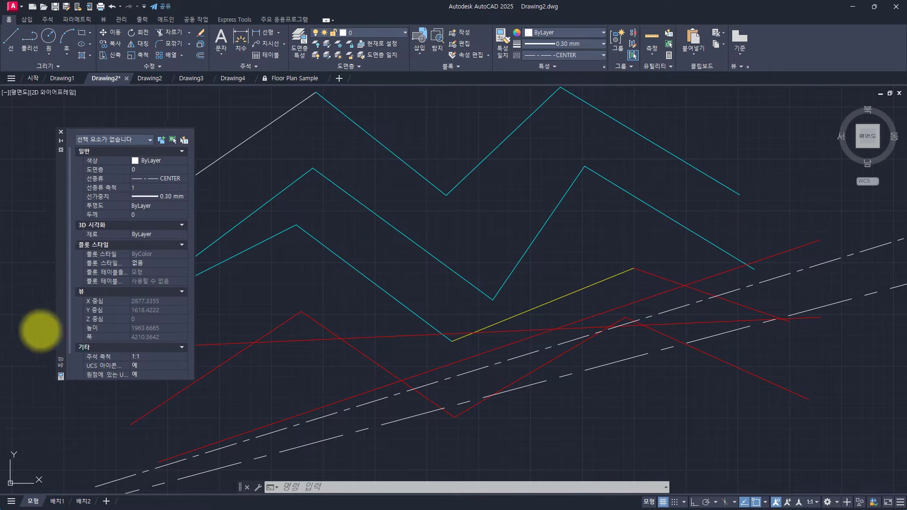
Step: Check the Properties palette's docking option and dock the palette along the left edge of the drawing area
click(64, 146)
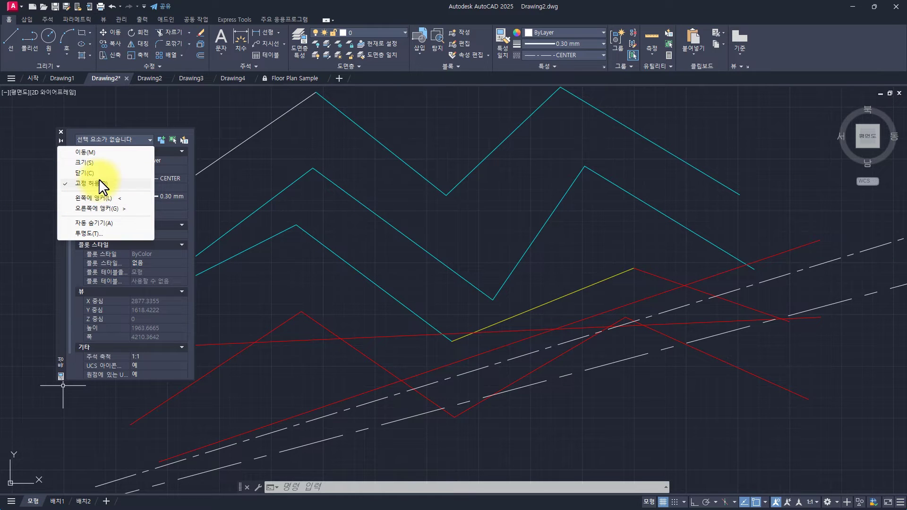
click(63, 260)
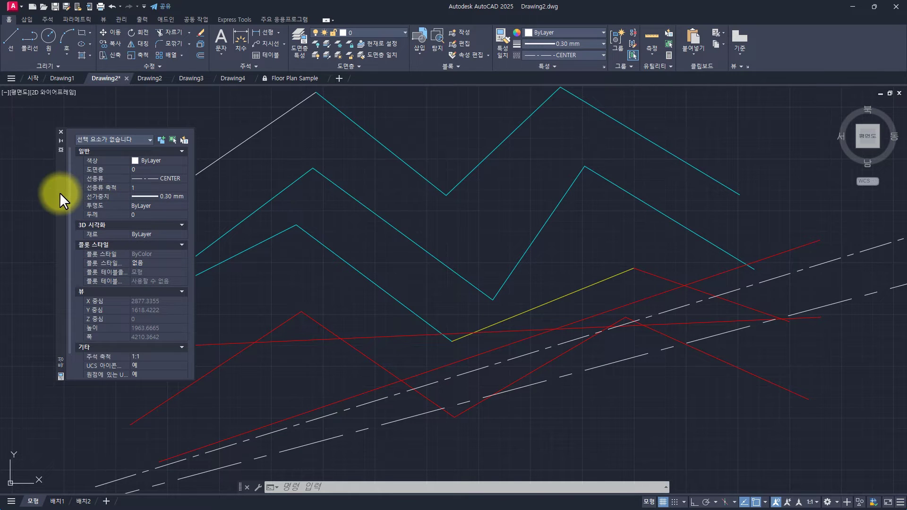
drag(60, 195, 6, 202)
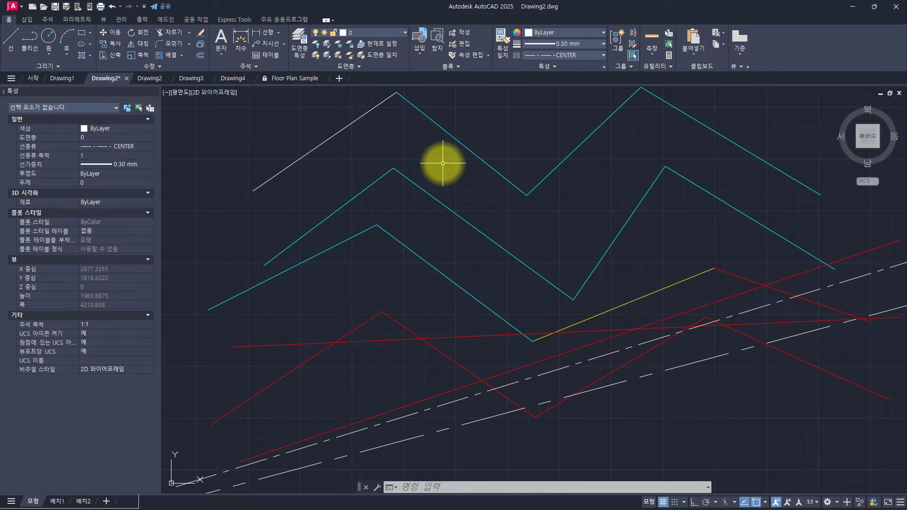
Step: Hide the docked Properties palette and show it again
key(ctrl+1)
key(ctrl+1)
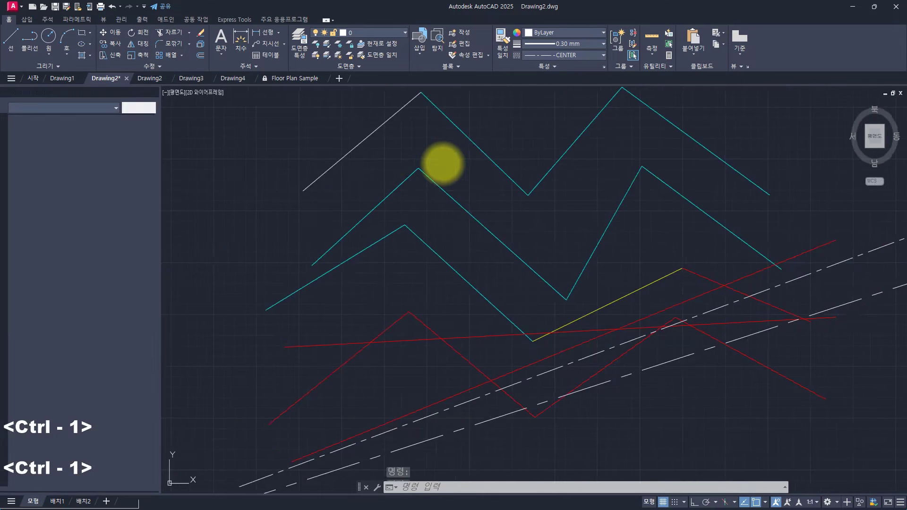
key(Escape)
key(Escape)
key(Escape)
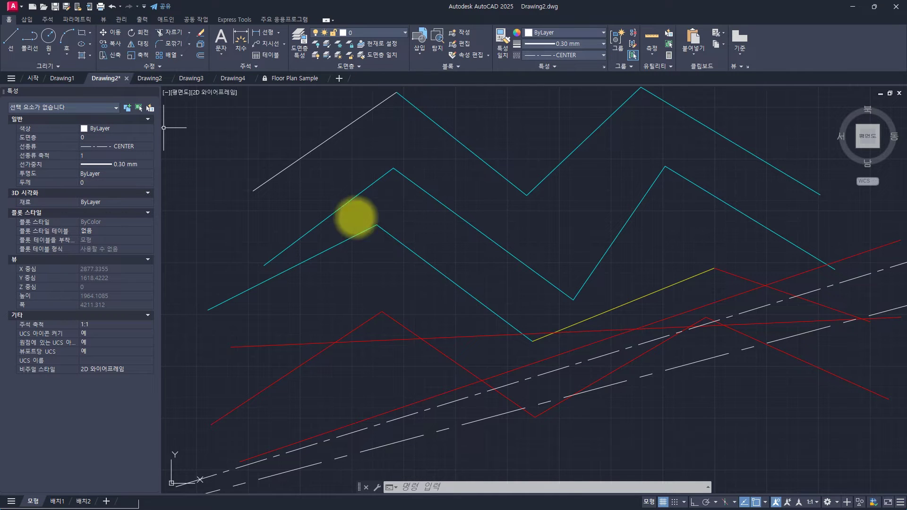
Step: Select the upper zigzag's descending cyan line to inspect its properties in the docked palette, and clear the selection
click(486, 124)
click(431, 182)
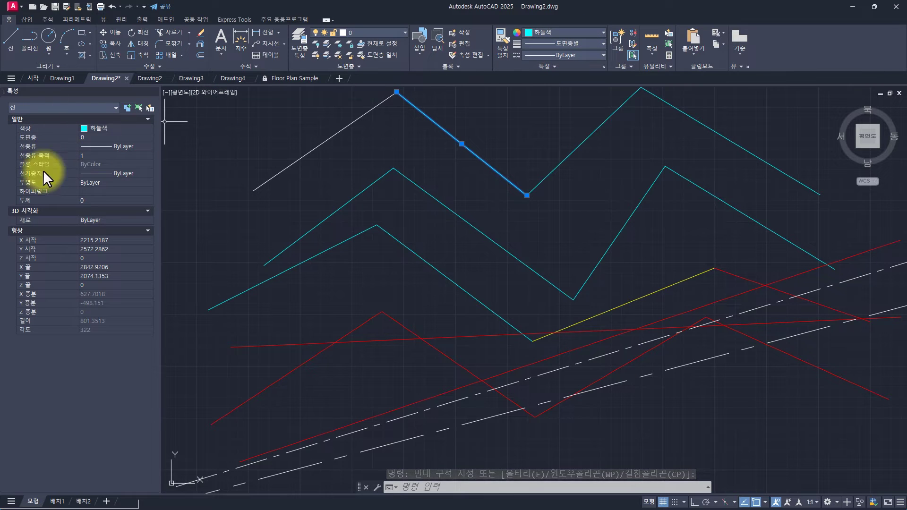
key(Escape)
key(Escape)
key(Escape)
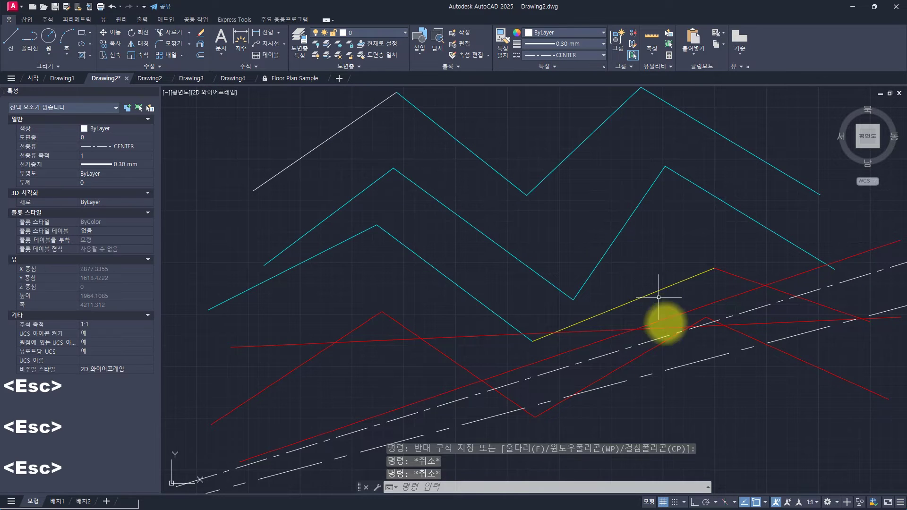
Step: Select the rising middle line of the lower red zigzag and set its colour to ByLayer in the Properties palette
click(640, 352)
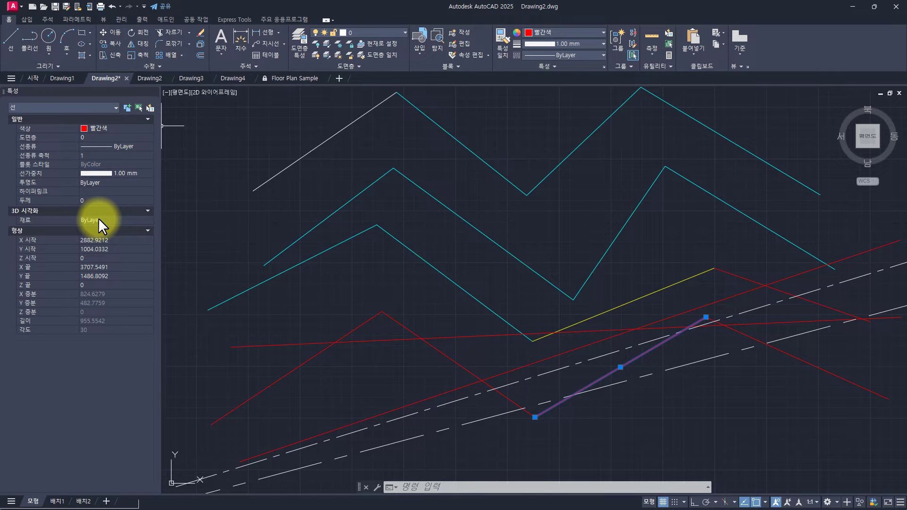
click(101, 123)
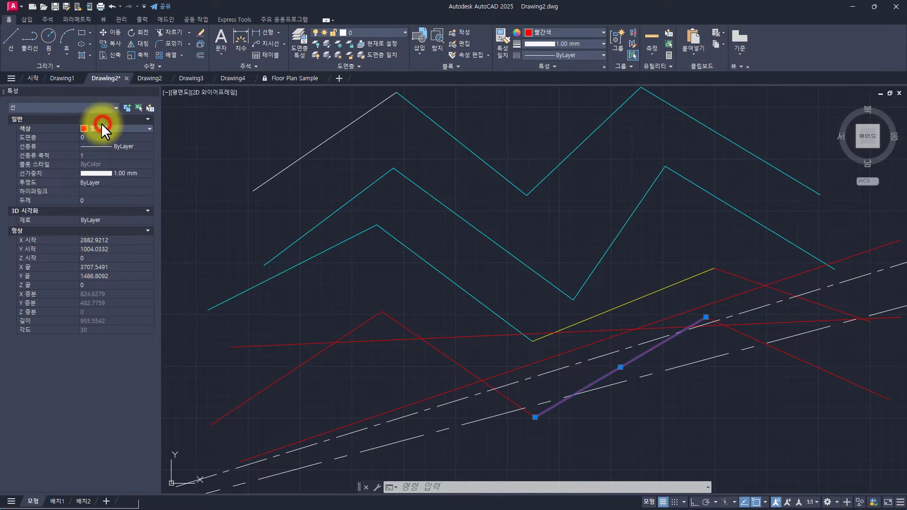
click(98, 126)
click(98, 137)
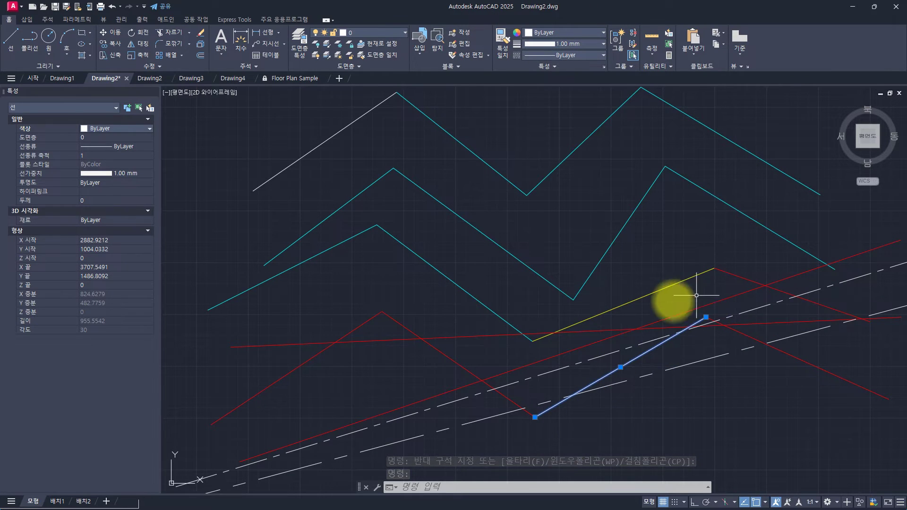
Step: Set the selected line's lineweight to 0.80 mm and clear the selection
click(104, 174)
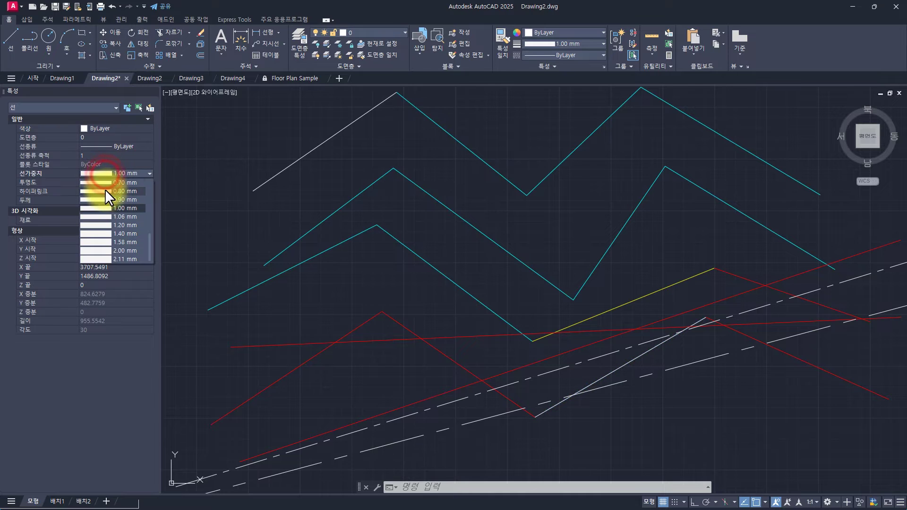
click(107, 189)
key(Escape)
key(Escape)
key(Escape)
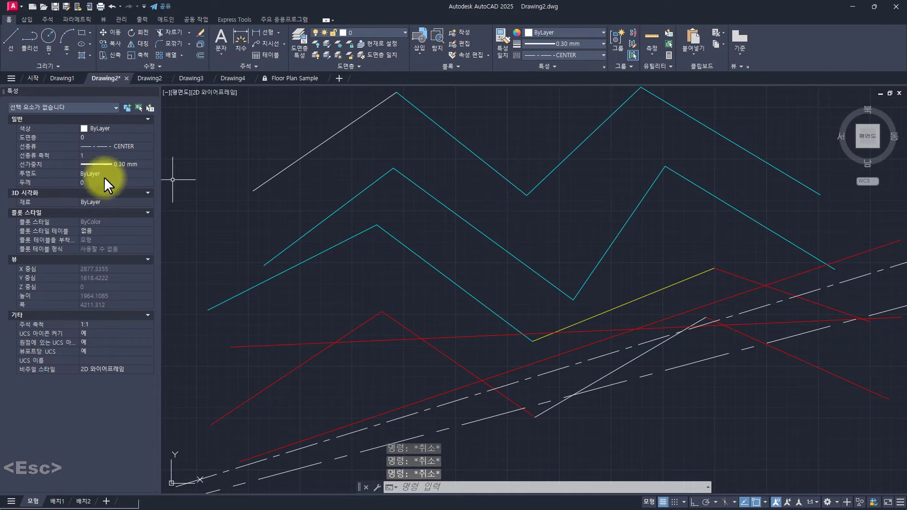
Step: With nothing selected, set the drawing's current lineweight to ByLayer and current linetype to Continuous in the Properties palette
click(110, 163)
scroll(108, 178, up, 4)
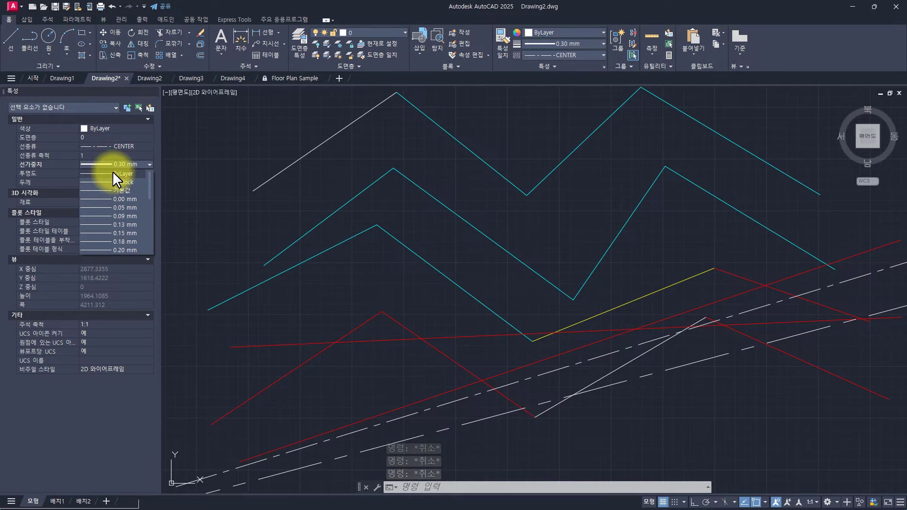
click(112, 171)
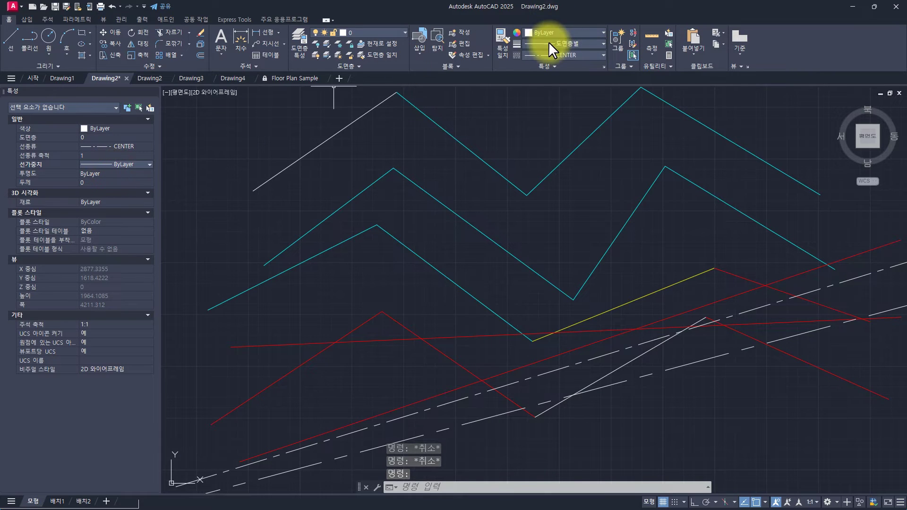
click(123, 147)
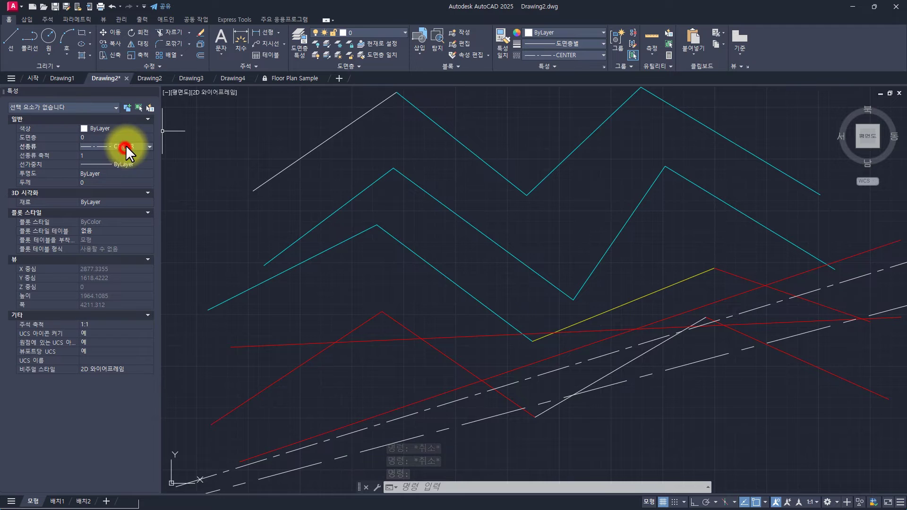
click(122, 181)
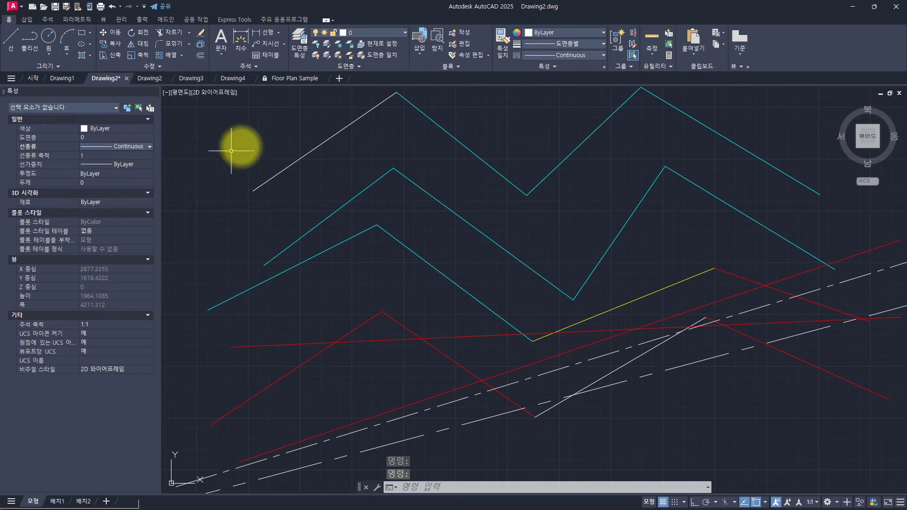
key(Escape)
key(Escape)
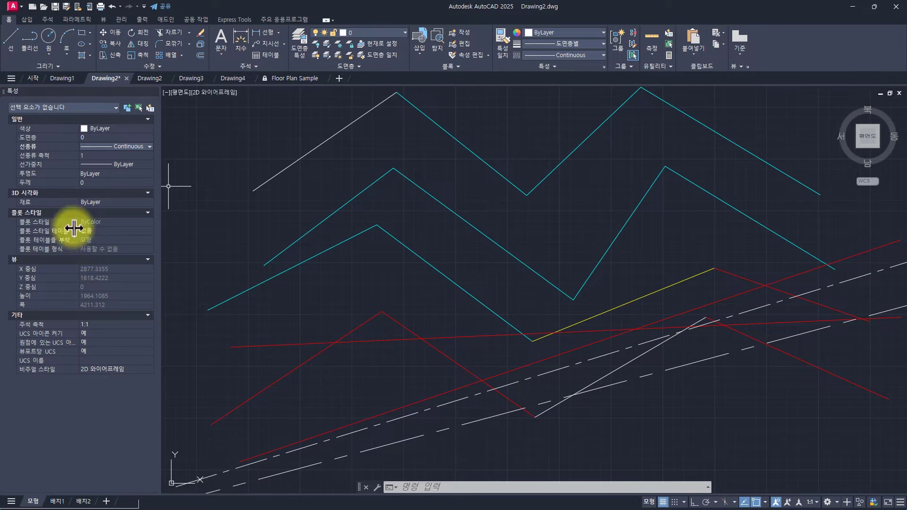
click(46, 155)
key(Escape)
key(Escape)
key(Escape)
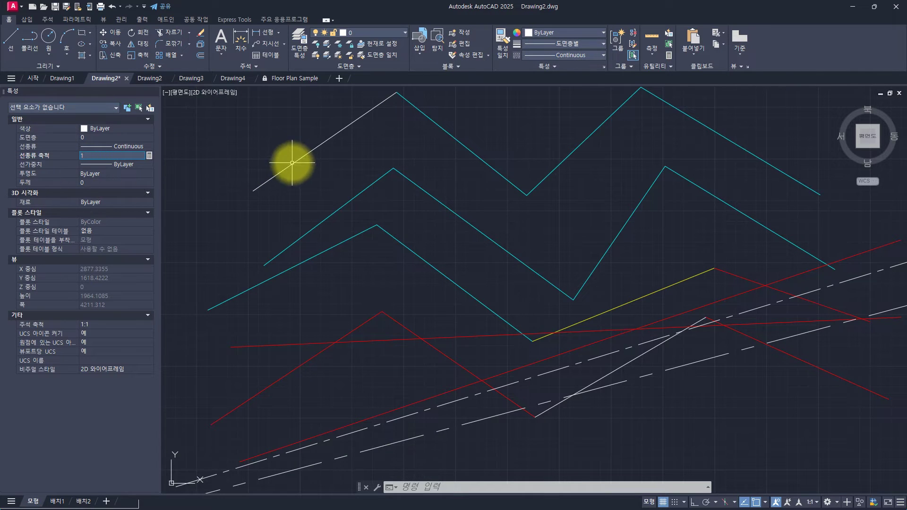
Step: Select the upper zigzag's white first line, set its start X and start Y coordinates to 0, and clear the selection
click(313, 177)
click(251, 124)
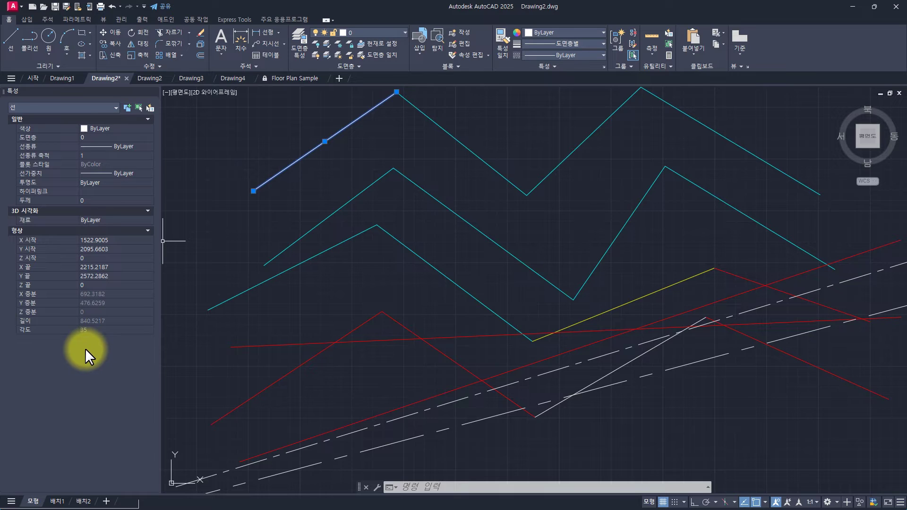
click(129, 239)
text(0)
key(Return)
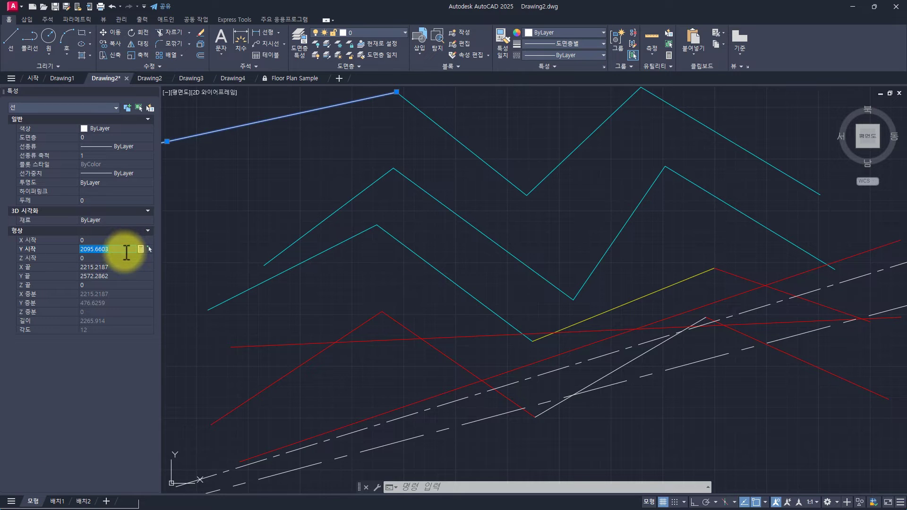
key(Return)
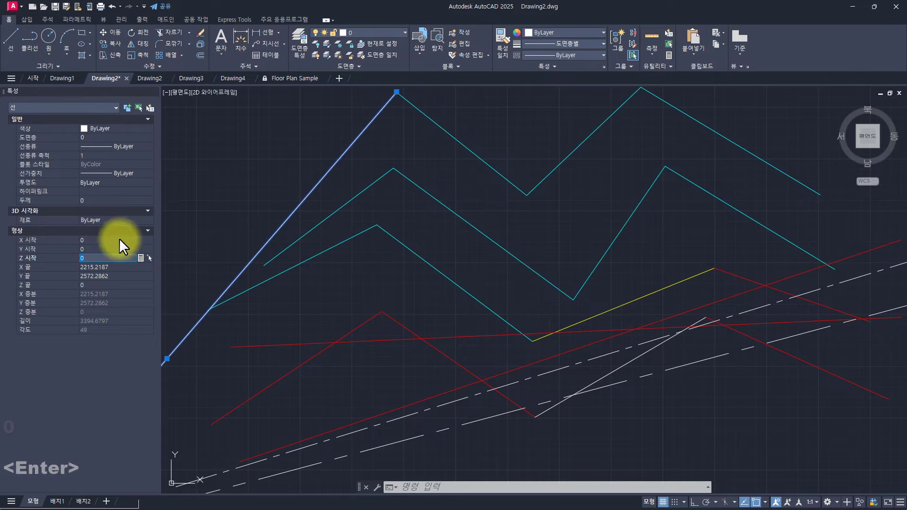
click(404, 198)
key(Escape)
key(Escape)
key(Escape)
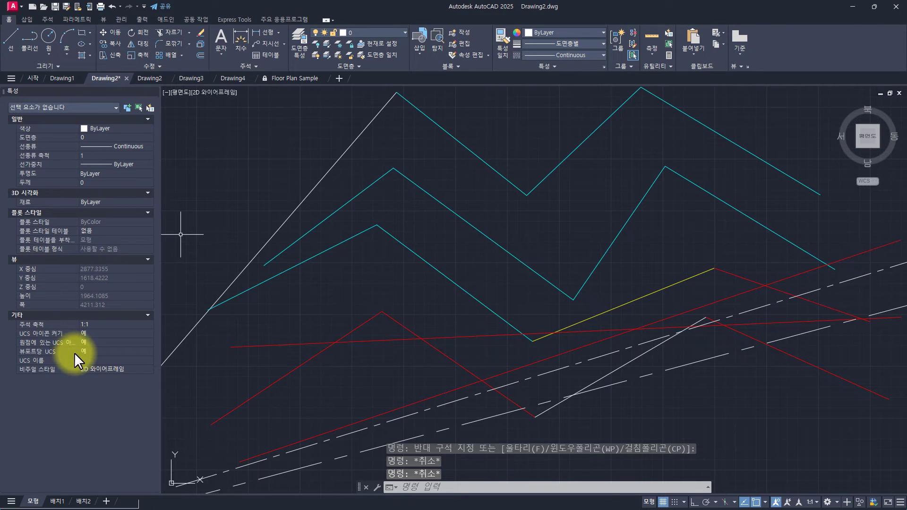
key(Escape)
key(Escape)
key(Escape)
key(Escape)
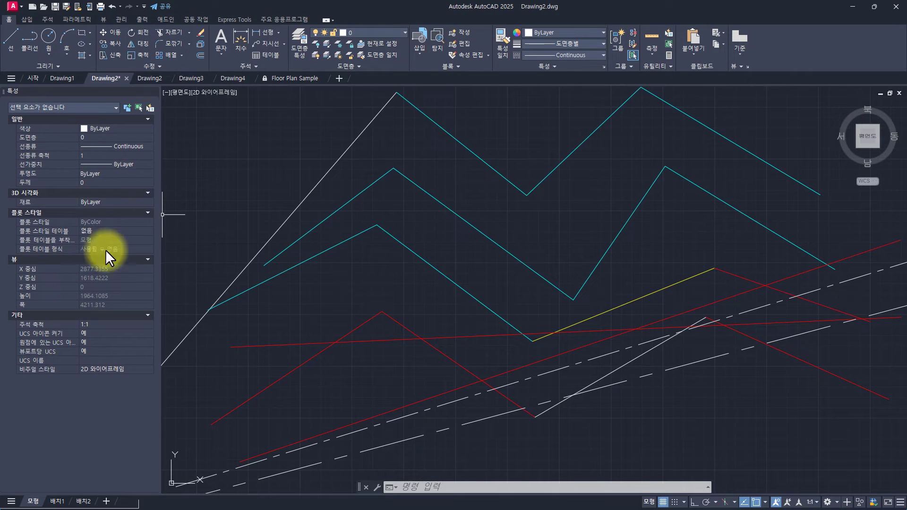
key(Escape)
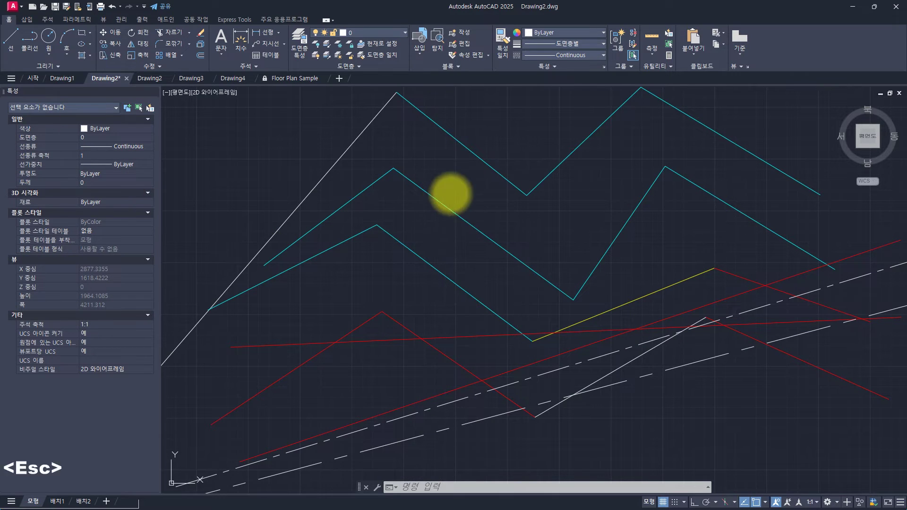
Step: Select all the lines in the drawing with a crossing window and set their colour to red
key(Escape)
click(770, 114)
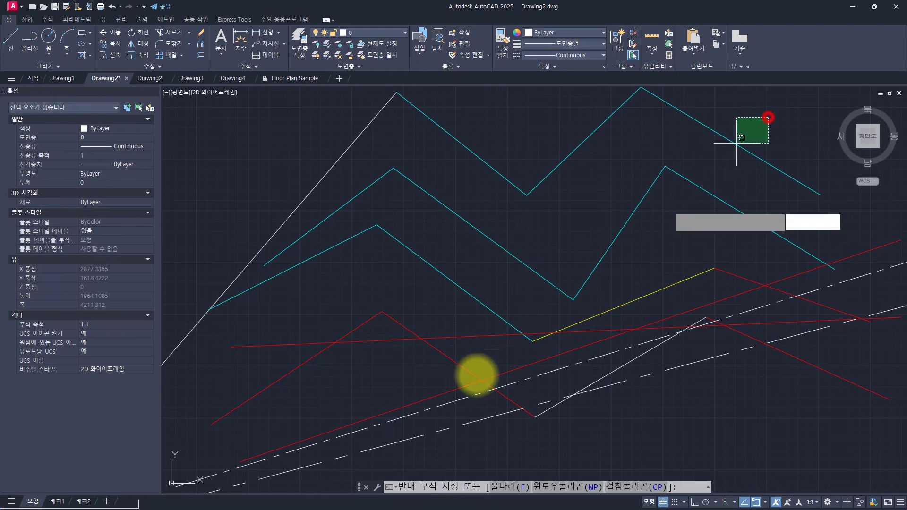
click(265, 433)
click(106, 128)
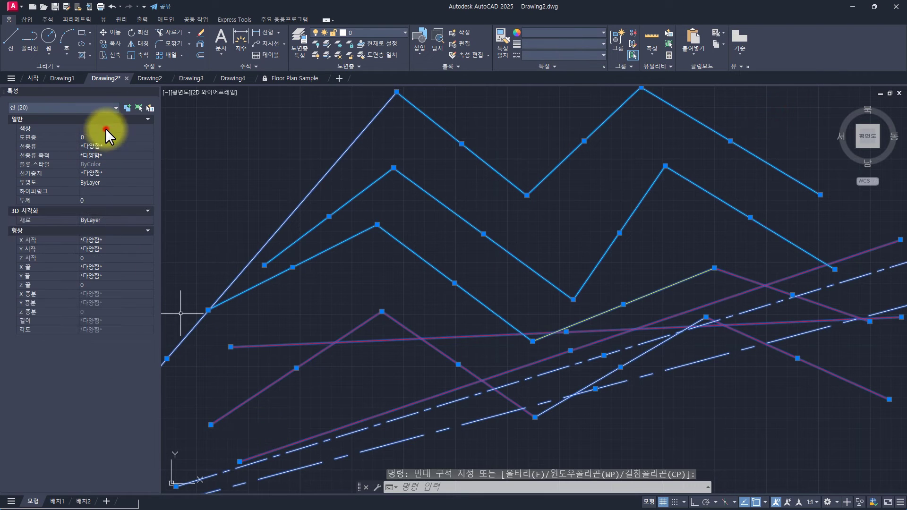
click(101, 144)
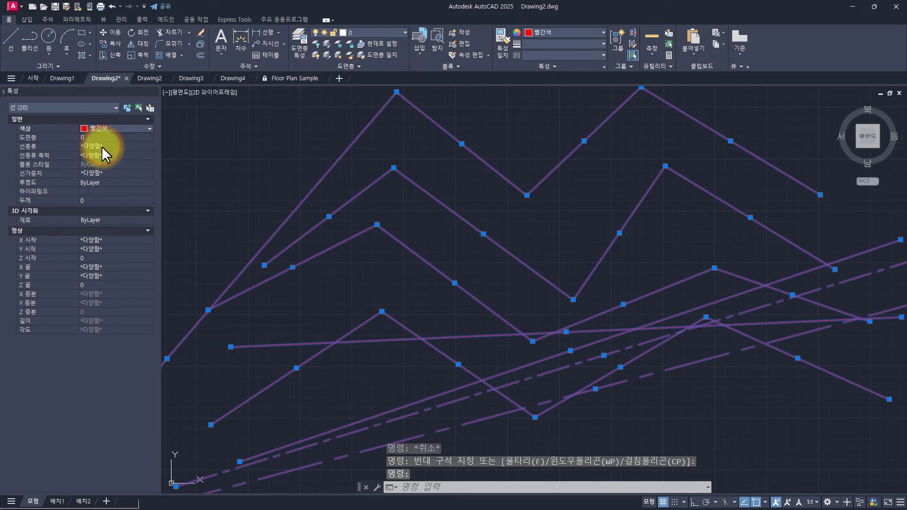
Step: Set the selected lines' linetype to ByLayer and their colour to yellow, and clear the selection
click(101, 145)
click(106, 155)
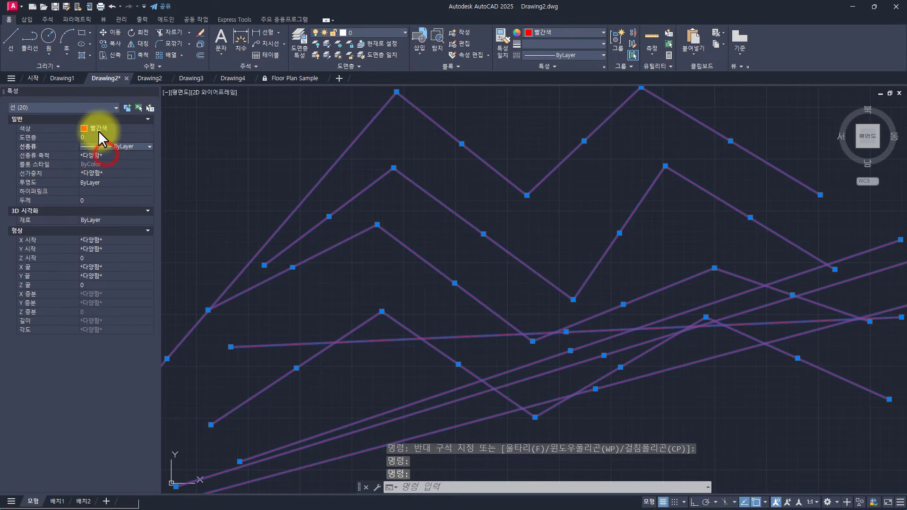
click(100, 128)
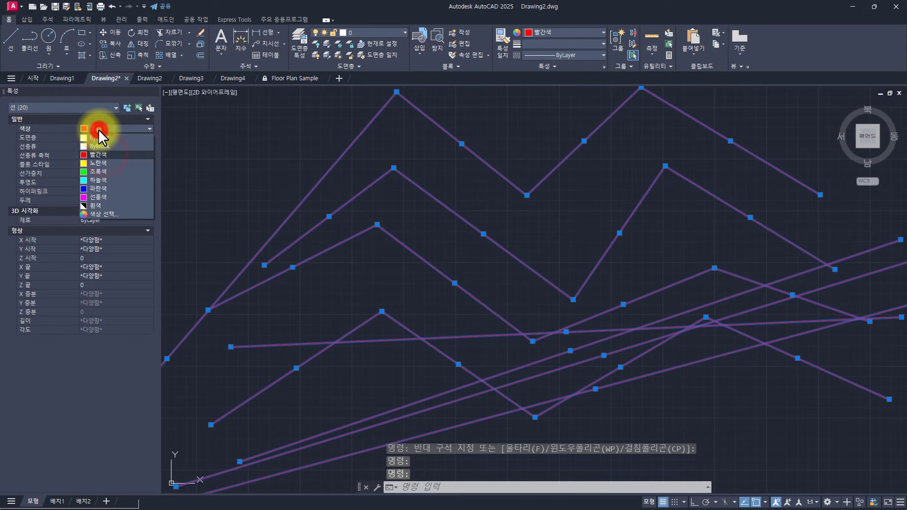
click(100, 165)
key(Escape)
key(Escape)
key(Escape)
key(Escape)
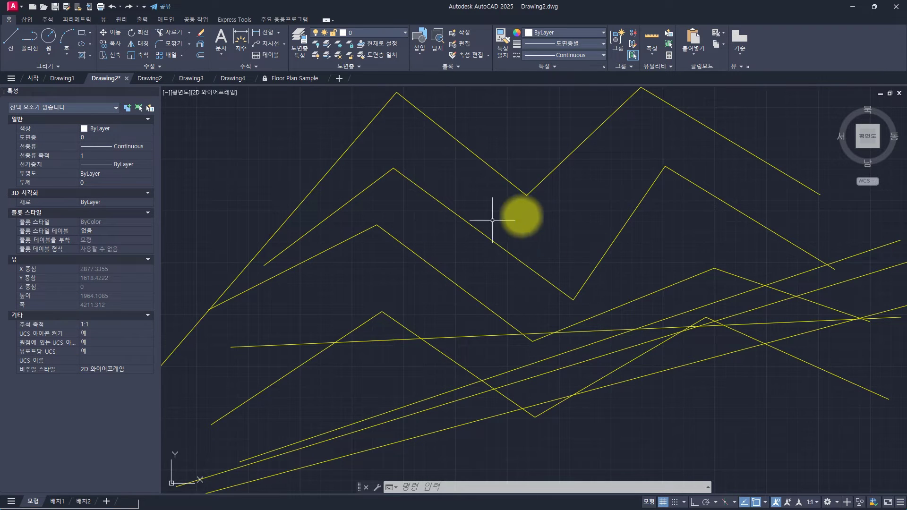
Step: Select all the yellow lines with a crossing window to check the selected object type, and clear the selection
click(397, 376)
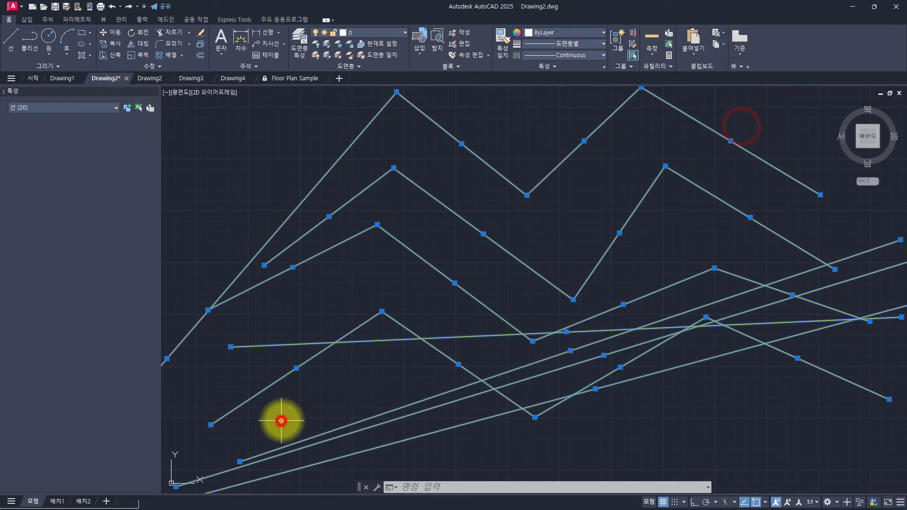
key(Escape)
key(Escape)
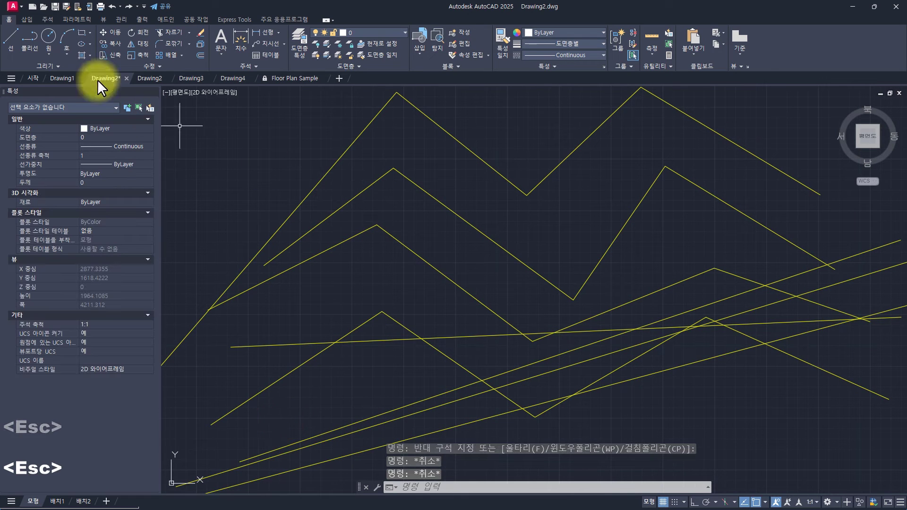
Step: Draw a circle of radius about 310.5 over the zigzags' first rising lines and a larger circle over the upper zigzag's middle valley
click(52, 35)
click(320, 209)
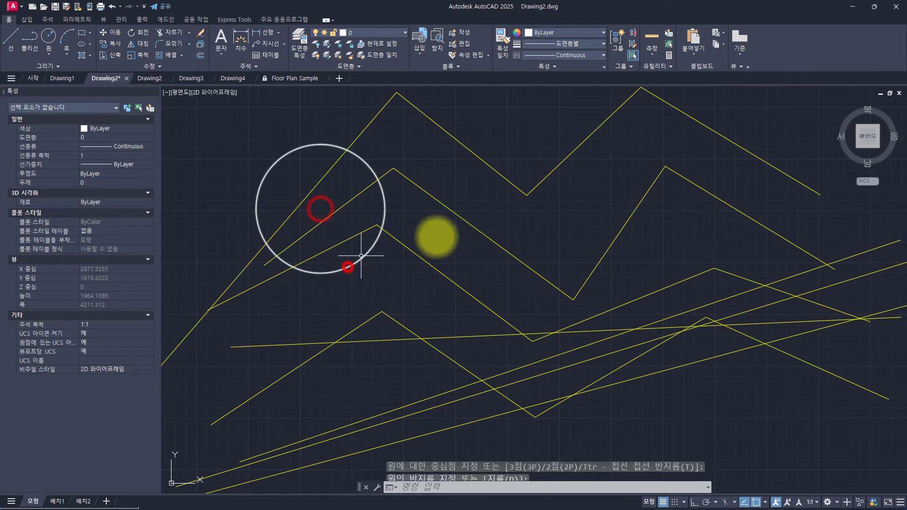
key(space)
click(564, 219)
click(588, 299)
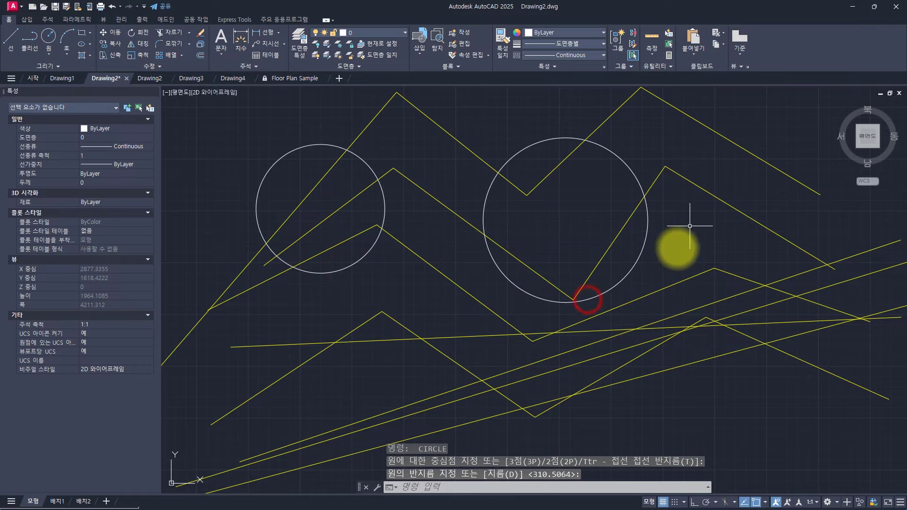
Step: Select all lines and both circles with a crossing window, and switch the Properties palette between circles and lines to compare their properties
click(770, 130)
click(277, 420)
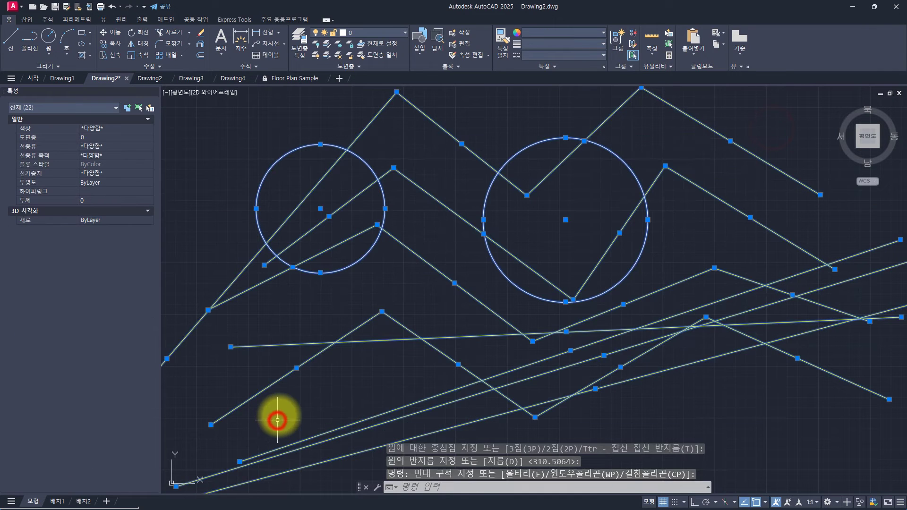
click(30, 106)
click(24, 129)
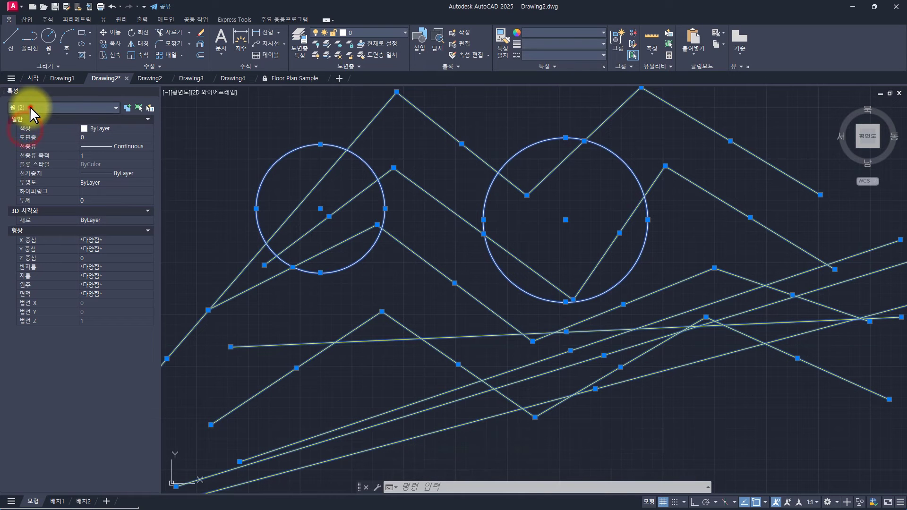
click(29, 106)
click(27, 140)
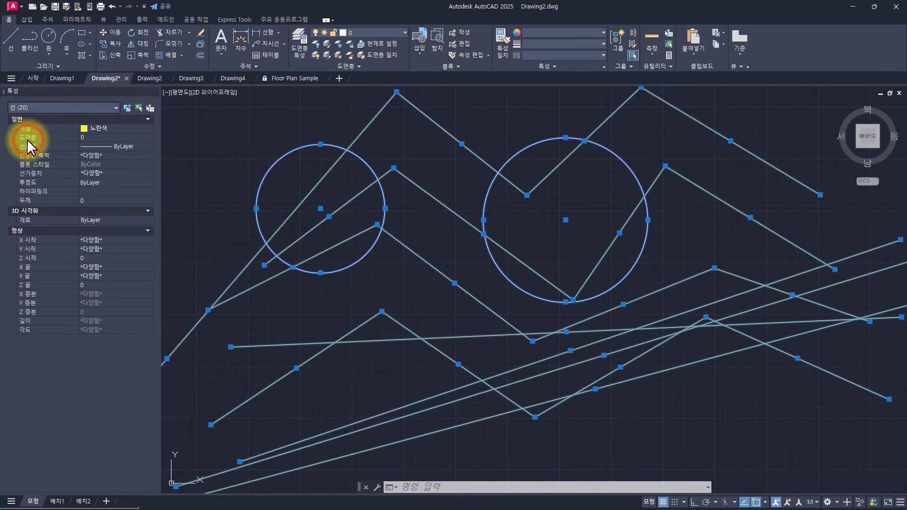
click(41, 110)
click(31, 127)
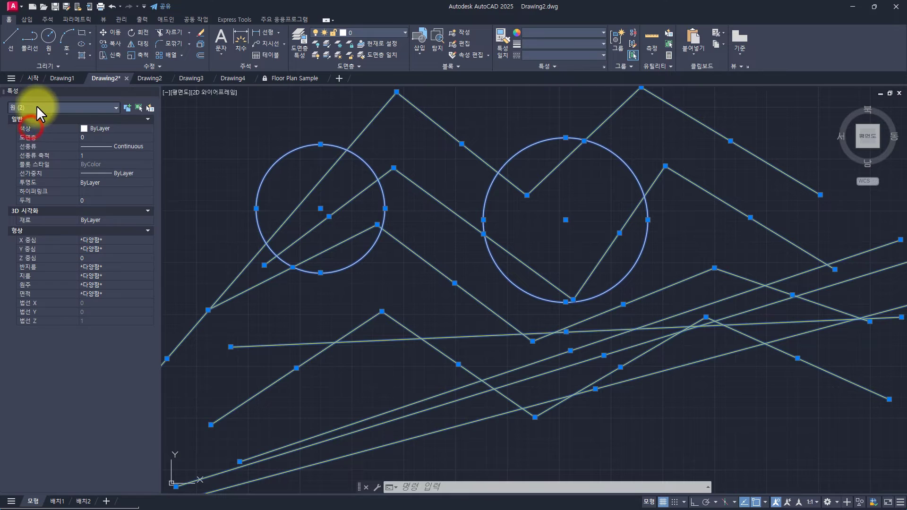
click(36, 106)
click(30, 137)
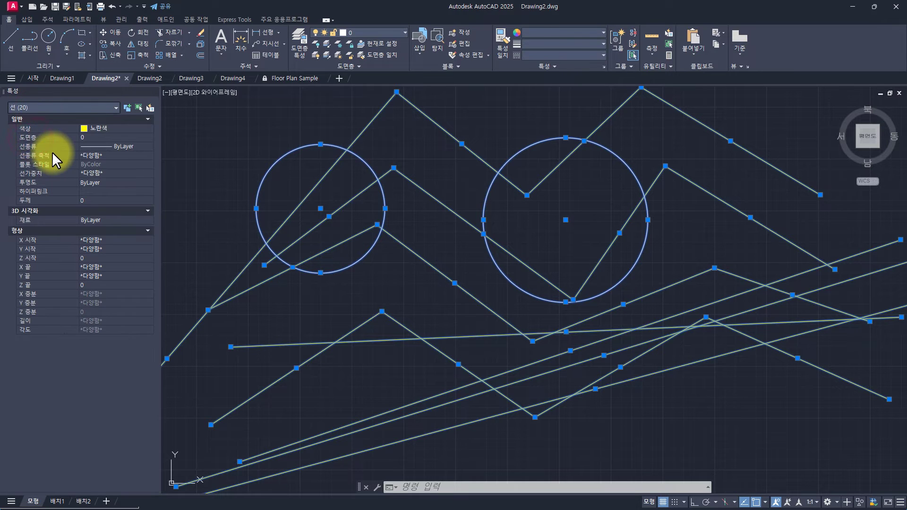
Step: Limit the Properties palette to the two selected circles and set their colour to red
click(45, 108)
click(33, 128)
click(99, 130)
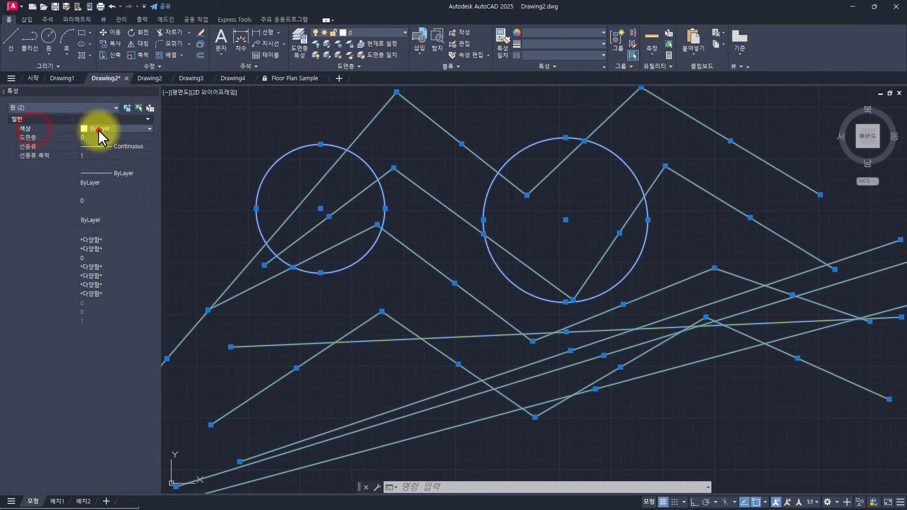
click(98, 130)
click(96, 152)
Step: Limit the Properties palette to the selected lines, set their colour to yellow, and clear the selection
click(60, 108)
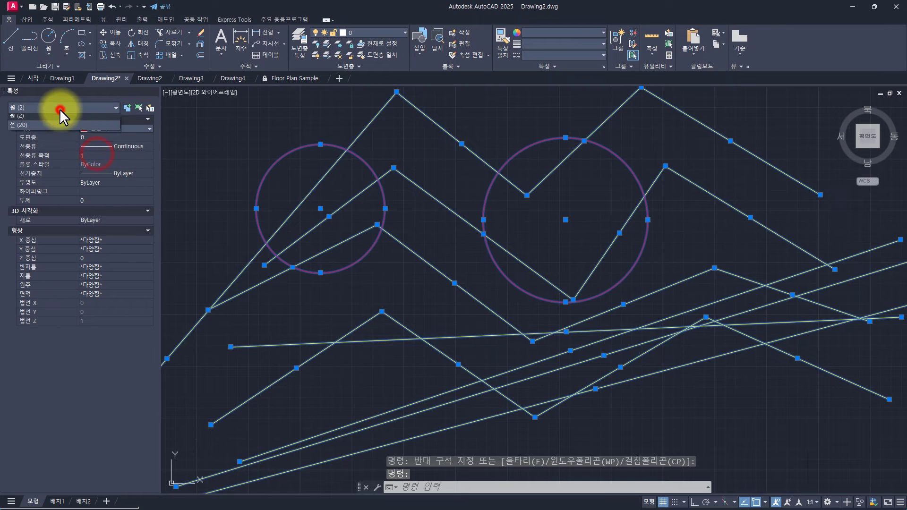
click(54, 124)
click(96, 126)
click(95, 126)
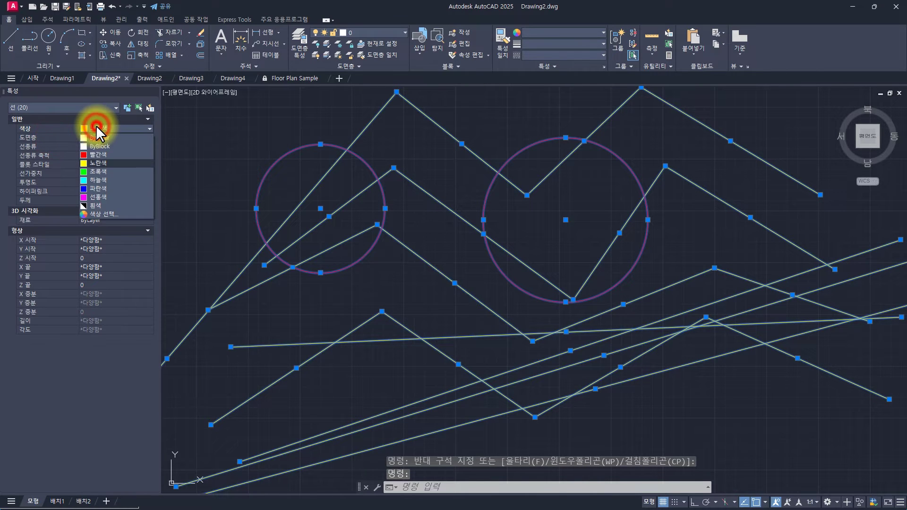
click(97, 163)
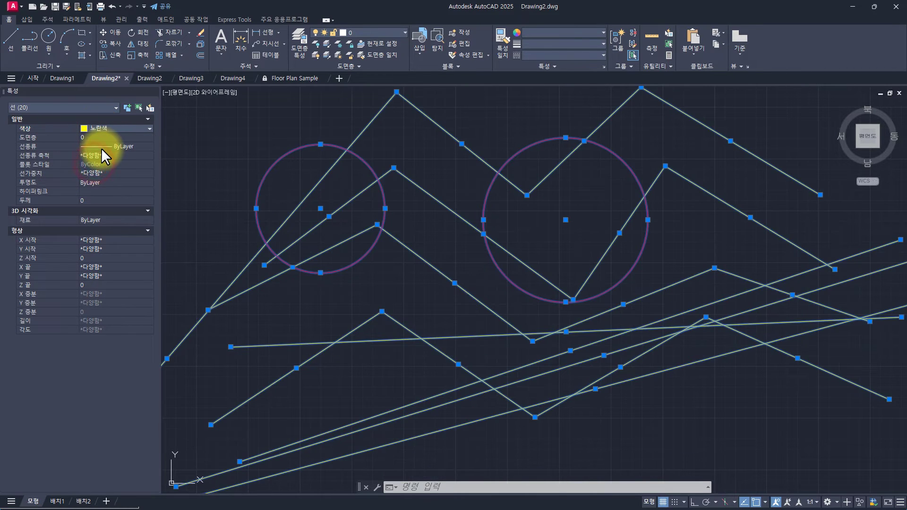
key(Escape)
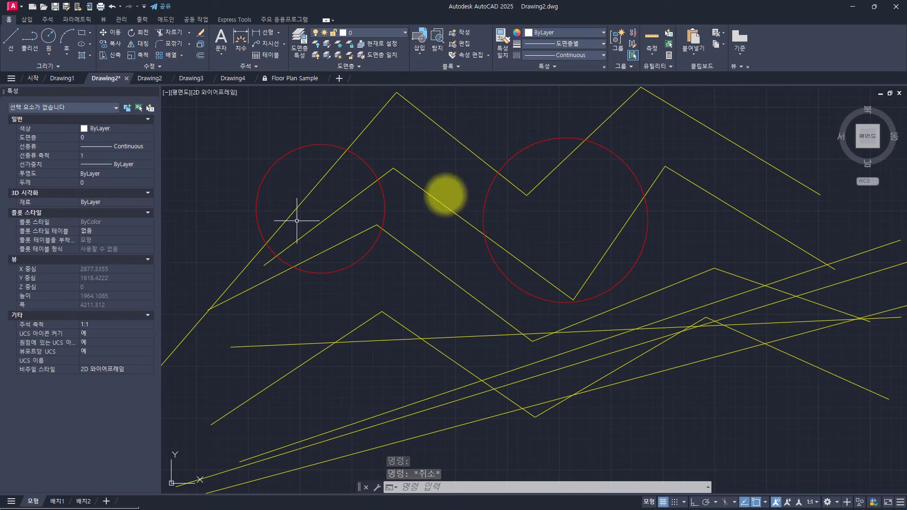
key(Escape)
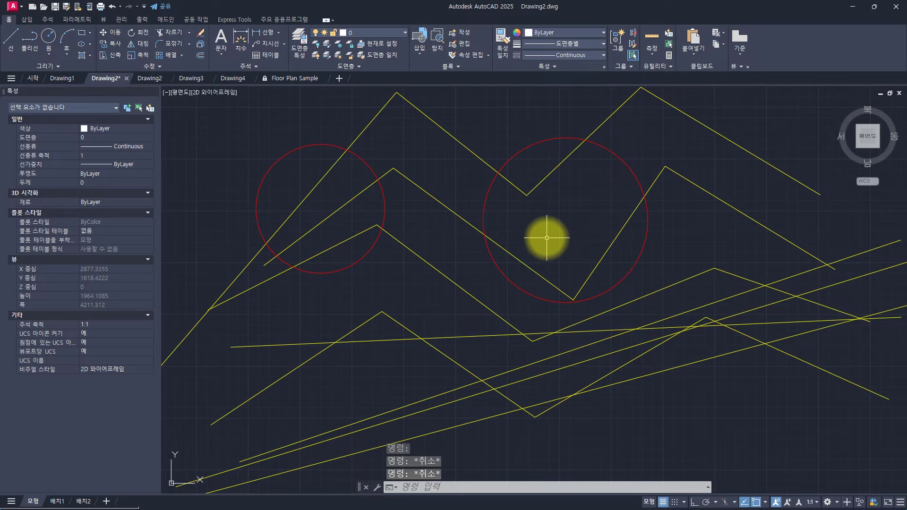
Step: Select both circles and the lines around them with a crossing window, list the selected object types in the Properties palette, and clear the selection
click(696, 118)
click(286, 315)
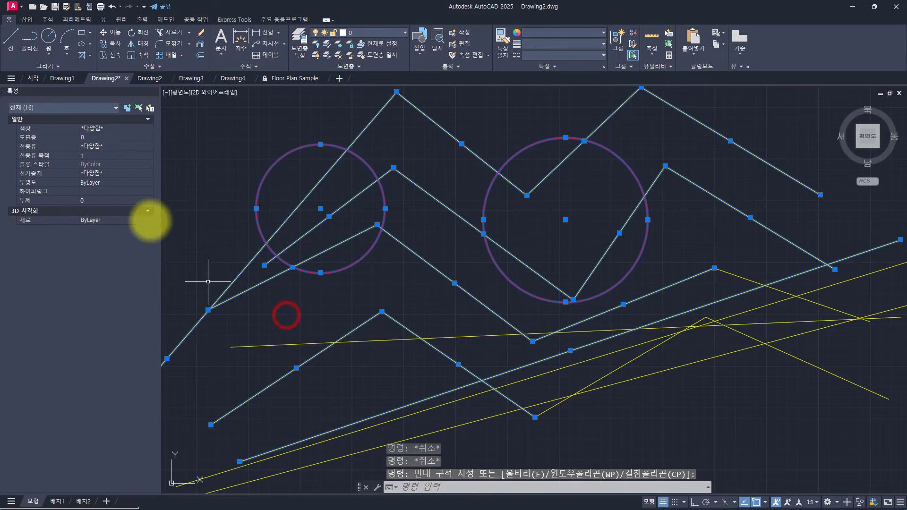
click(35, 106)
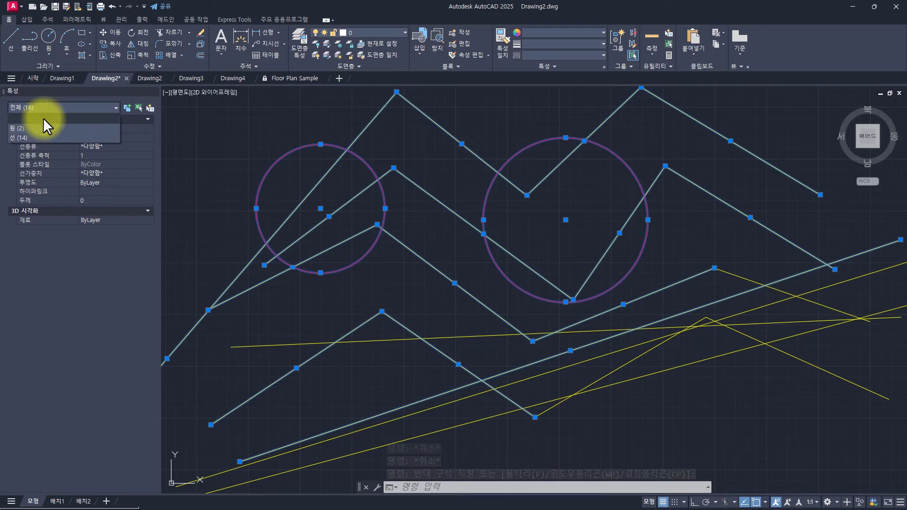
key(Escape)
key(Escape)
key(Escape)
key(Escape)
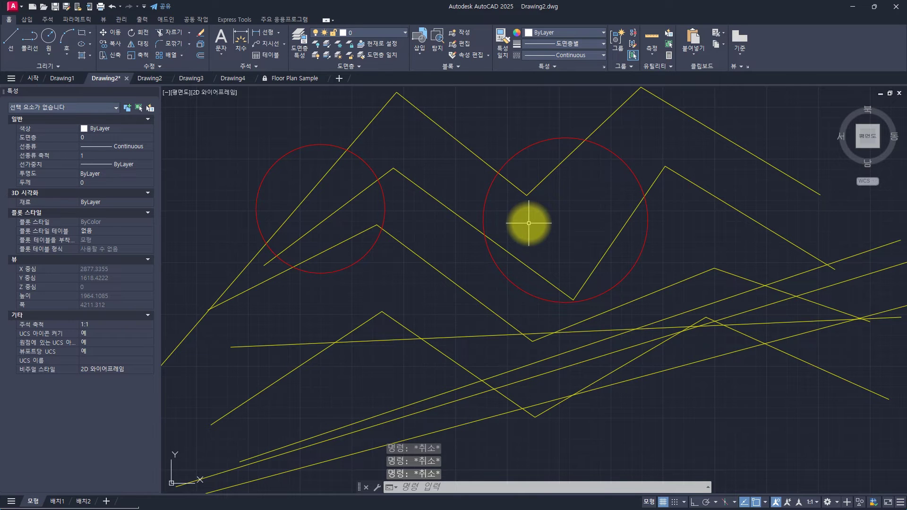
key(Escape)
key(Escape)
key(Escape)
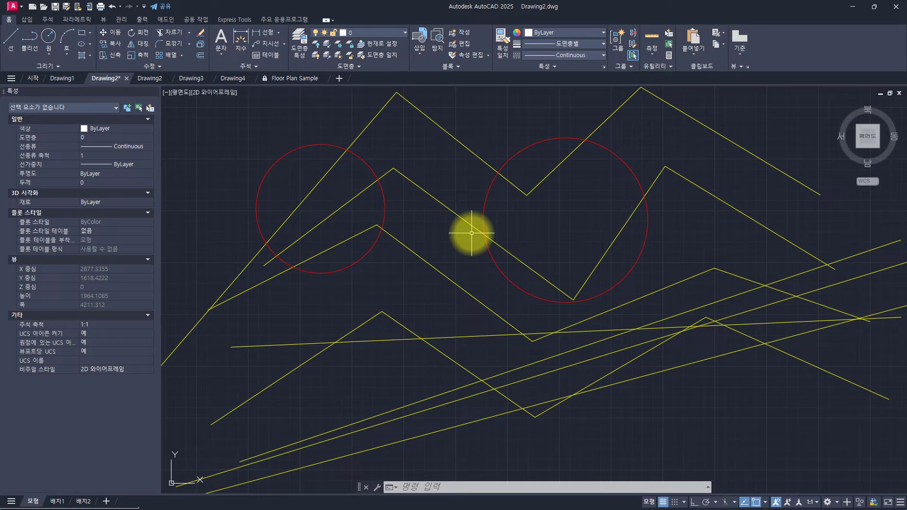
Step: Open the drawing file properties from the 02 folder of the example files
key(ctrl+o)
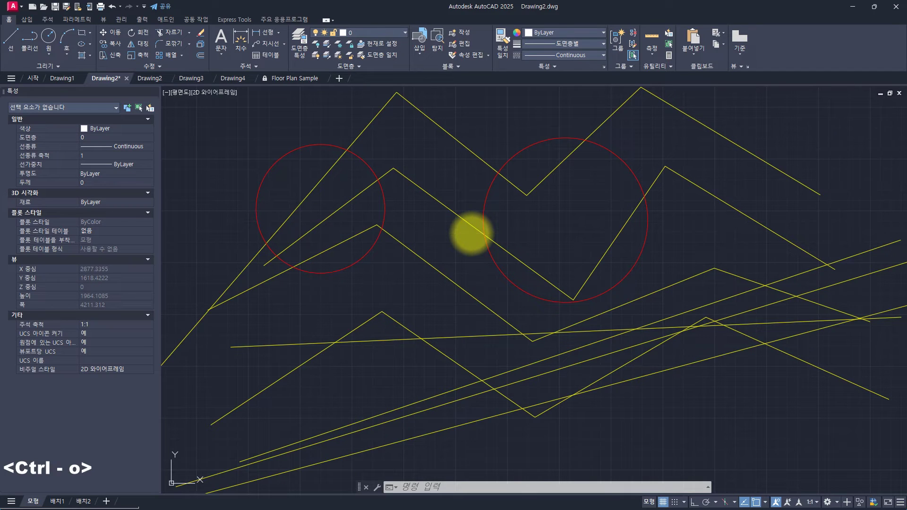
click(300, 177)
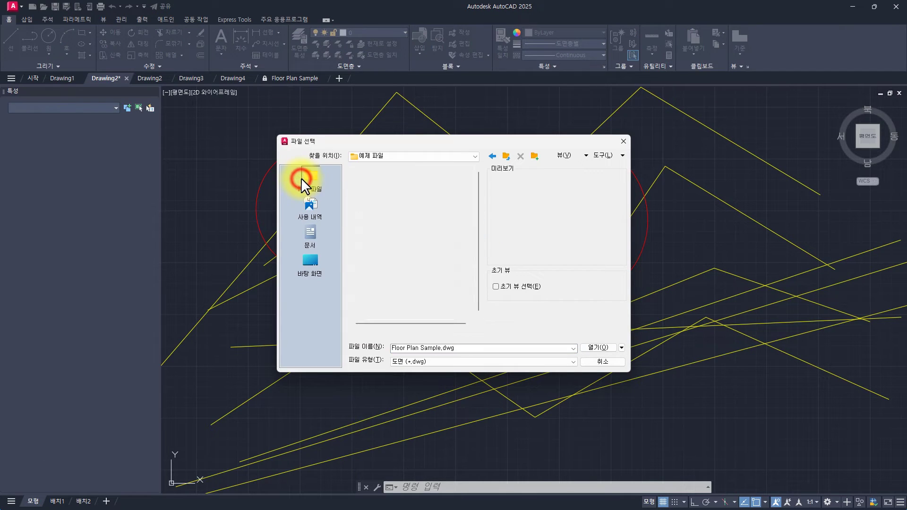
double_click(378, 187)
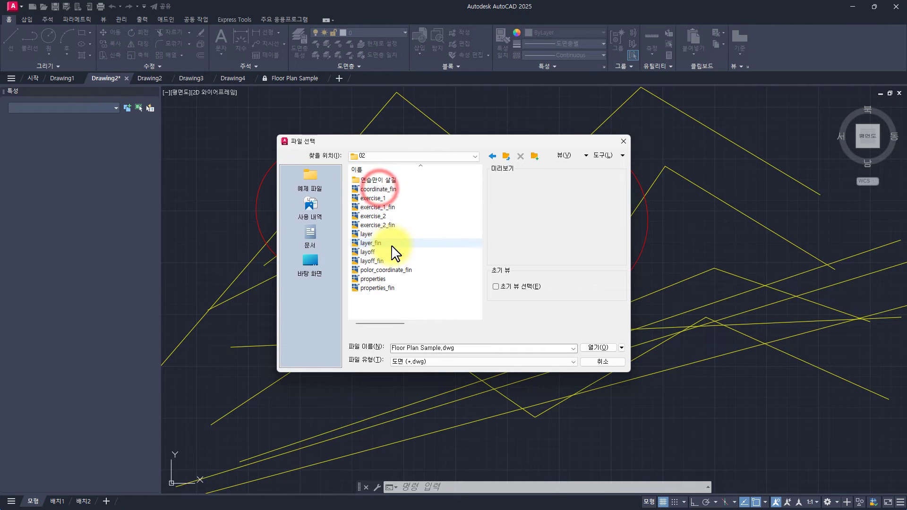
click(371, 278)
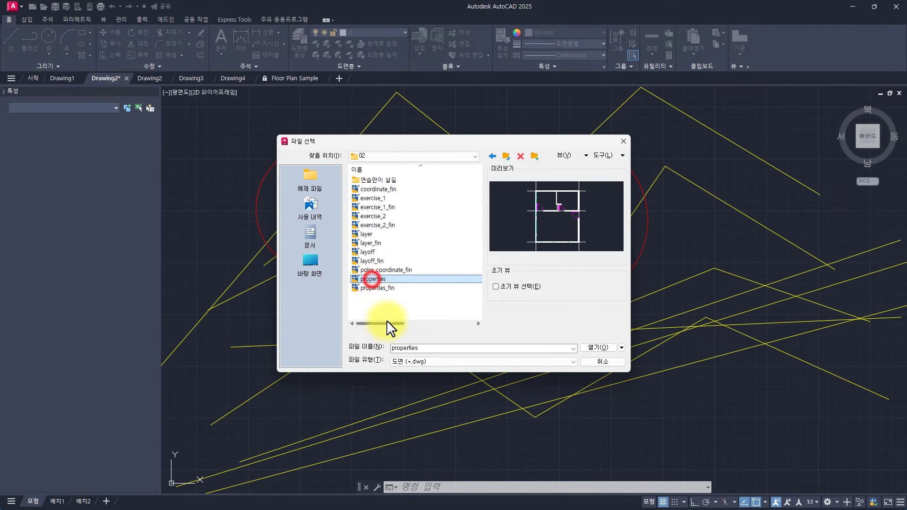
double_click(376, 279)
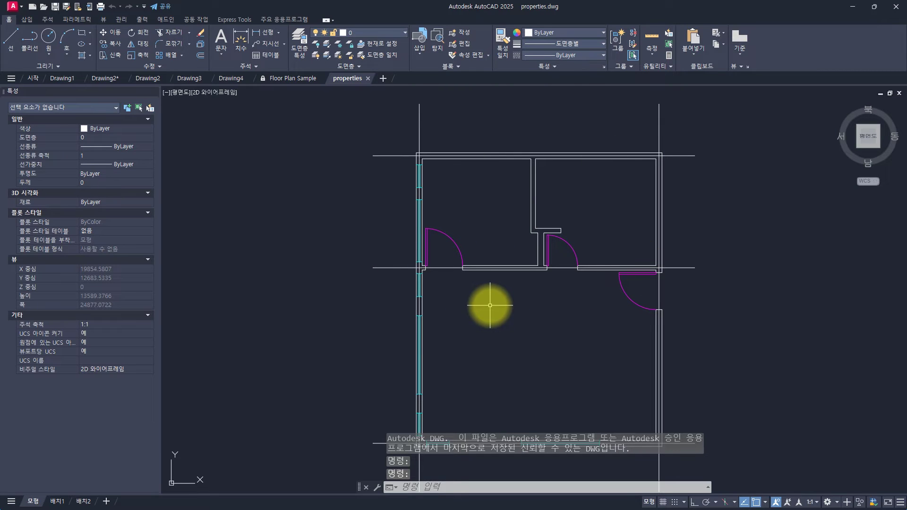
Step: Select the floor plan's five wall axis lines with two crossing windows over their projecting ends, and clear the selection
scroll(490, 304, down, 3)
middle_drag(490, 303, 469, 272)
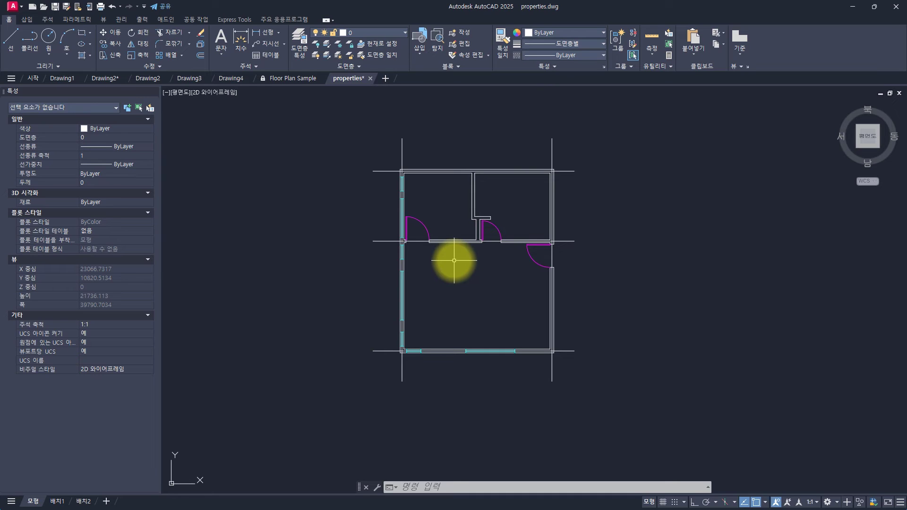
click(599, 127)
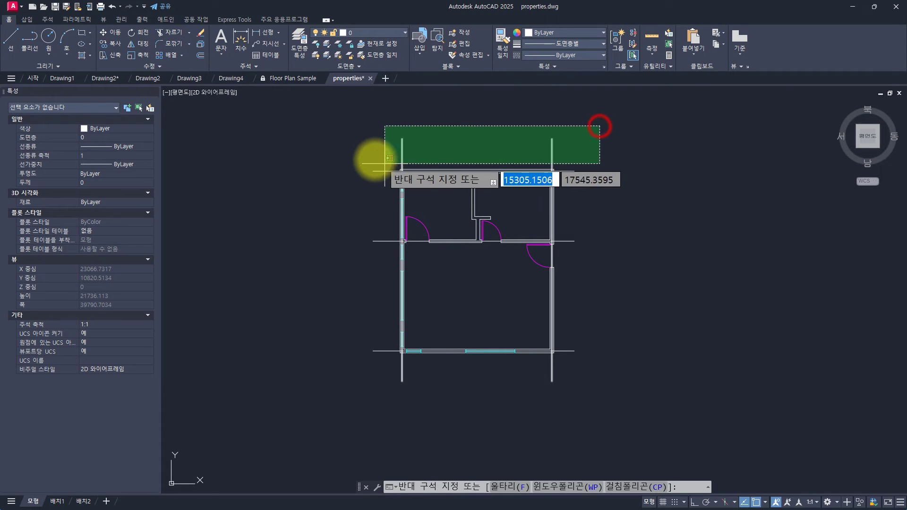
click(373, 158)
click(380, 140)
click(324, 403)
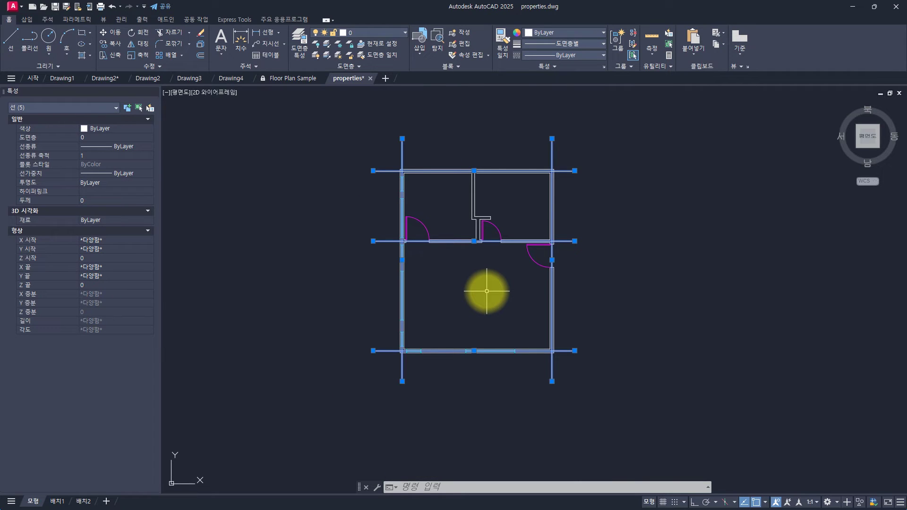
key(Escape)
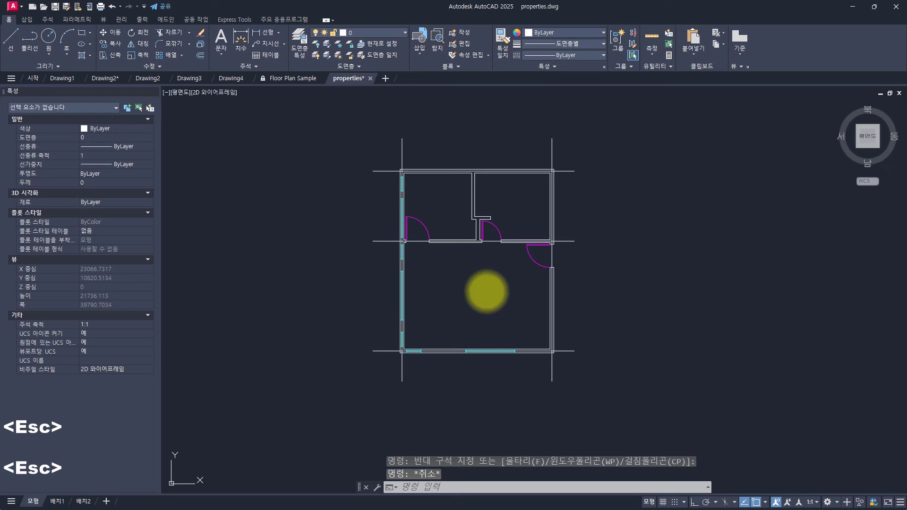
key(Escape)
key(Escape)
key(Escape)
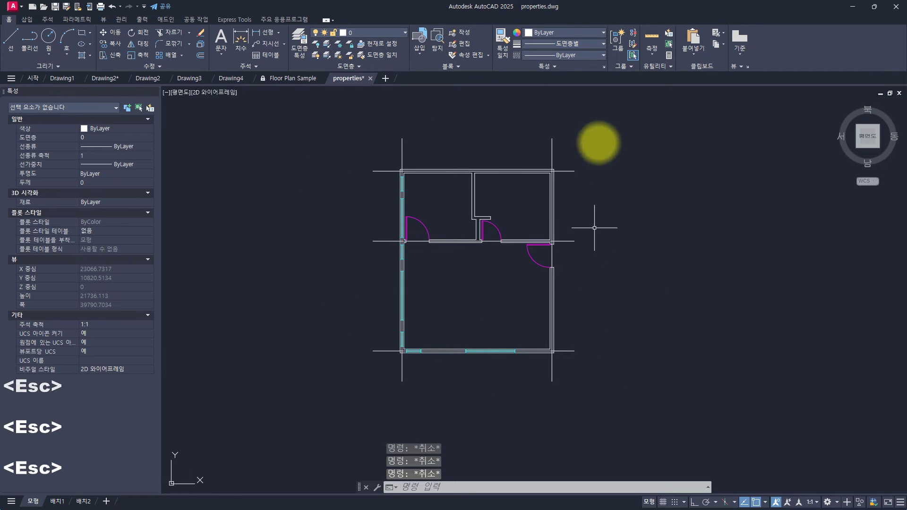
Step: Select the two vertical axis lines with a crossing window above the plan, start a second window, and cancel the selection
click(609, 115)
click(348, 148)
click(391, 133)
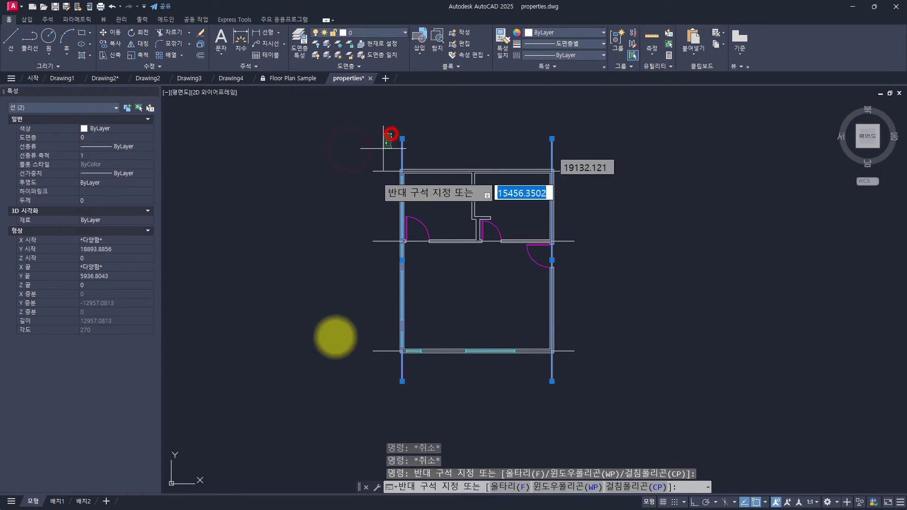
key(Escape)
key(Escape)
key(Escape)
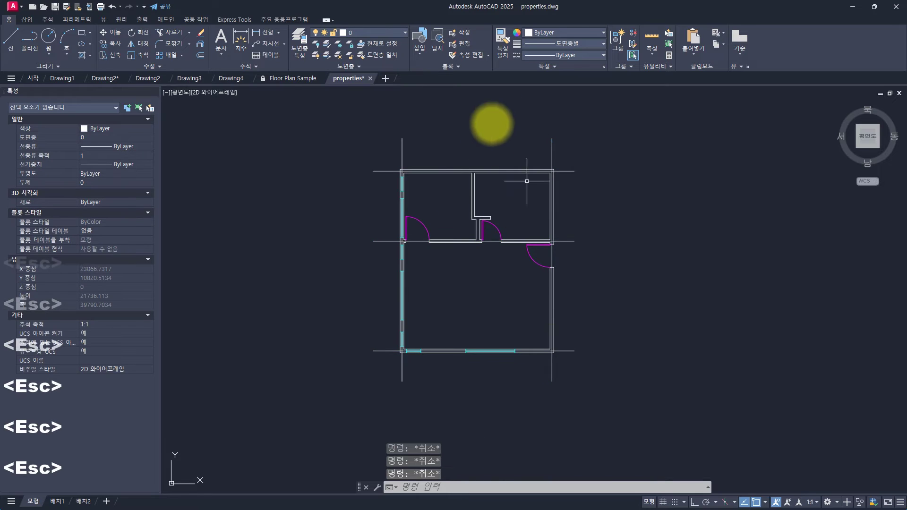
Step: Try a Fence selection running across the upper and left projecting ends of the axis lines, and clear it
click(617, 124)
key(f)
key(space)
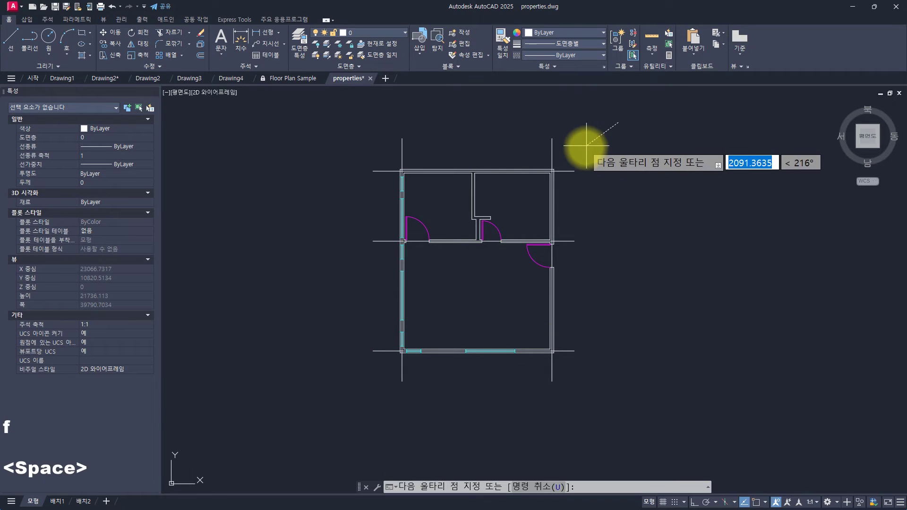
click(586, 149)
click(389, 150)
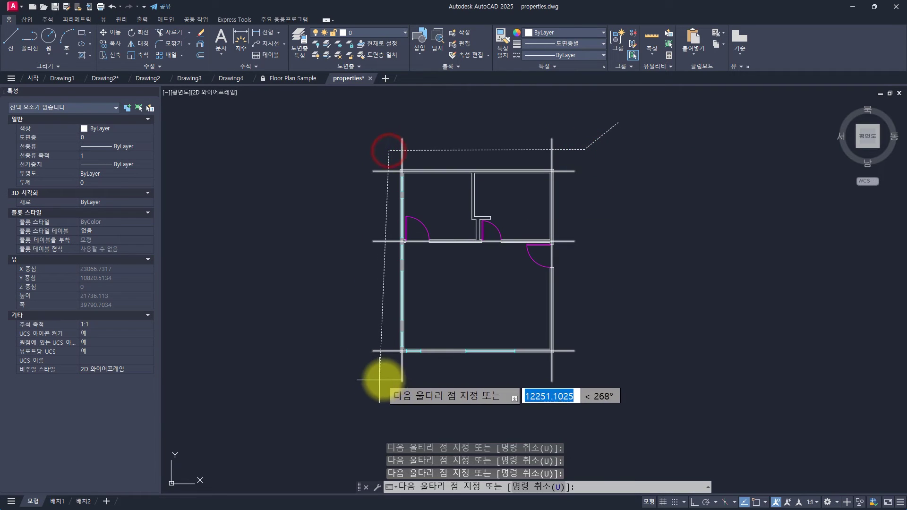
click(380, 379)
key(space)
key(Escape)
key(Escape)
key(Escape)
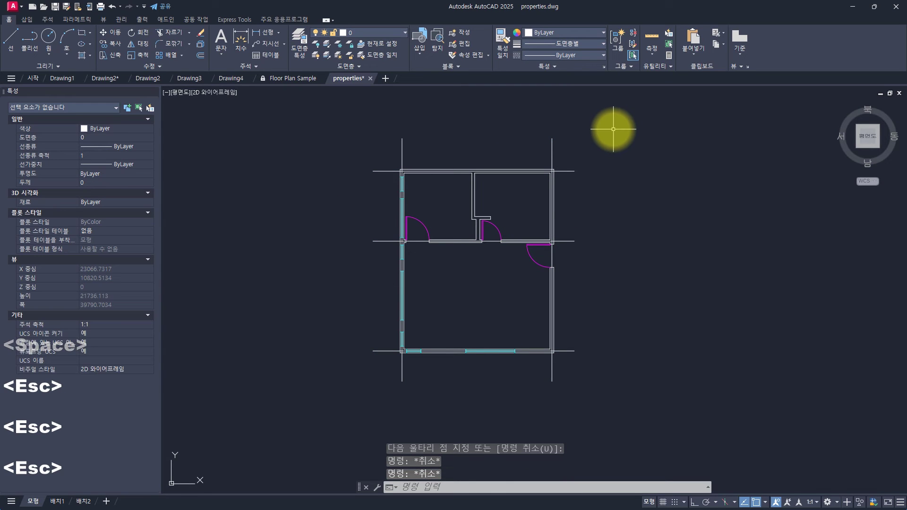
Step: Select the five axis lines with a freehand lasso switched to fence mode around the plan's outside, and clear the selection
mouse_move(656, 115)
mouse_down()
mouse_move(601, 150)
mouse_move(441, 149)
mouse_move(391, 166)
mouse_move(378, 369)
mouse_up()
key(space)
key(space)
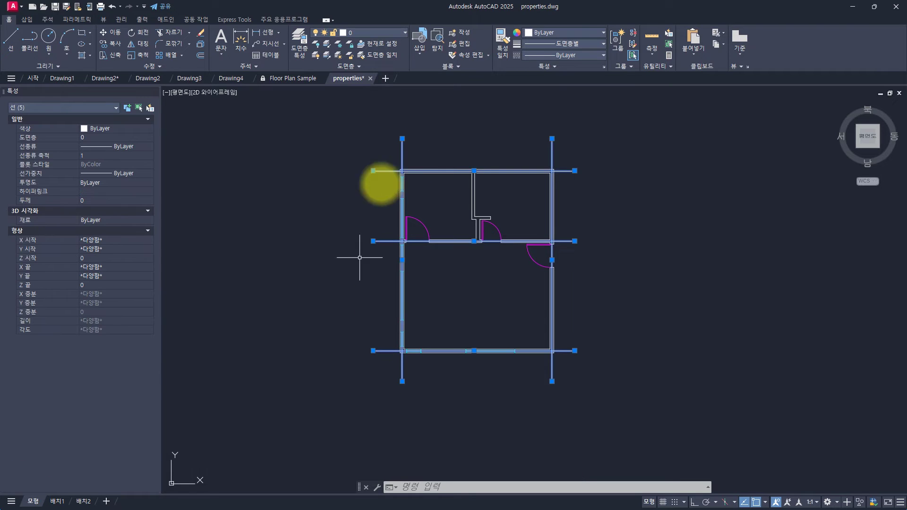
key(Escape)
key(Escape)
key(Escape)
key(Escape)
key(Escape)
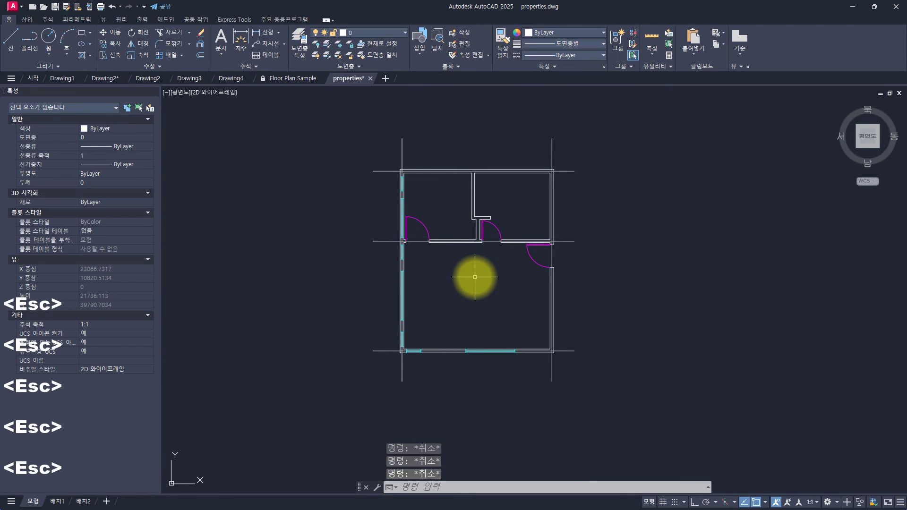
Step: Select the five wall axis lines with two crossing windows and set their colour to red
click(654, 115)
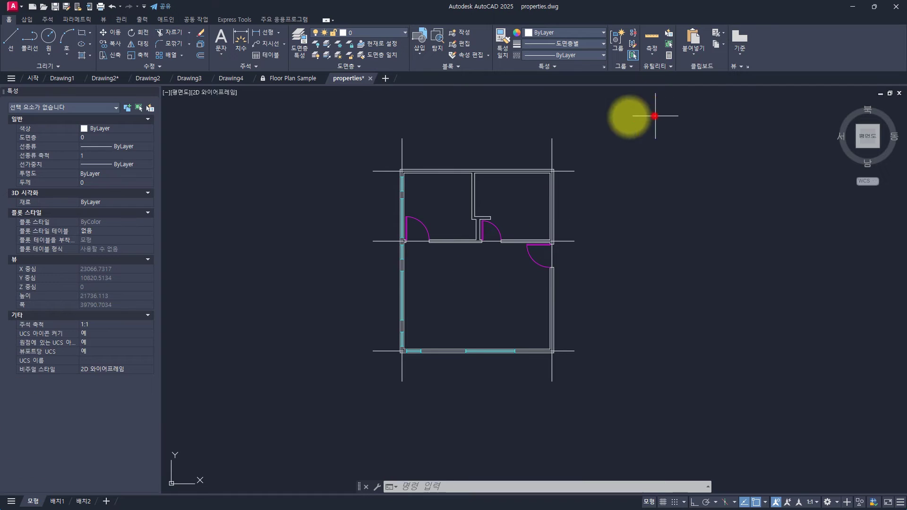
click(380, 146)
click(387, 120)
click(303, 382)
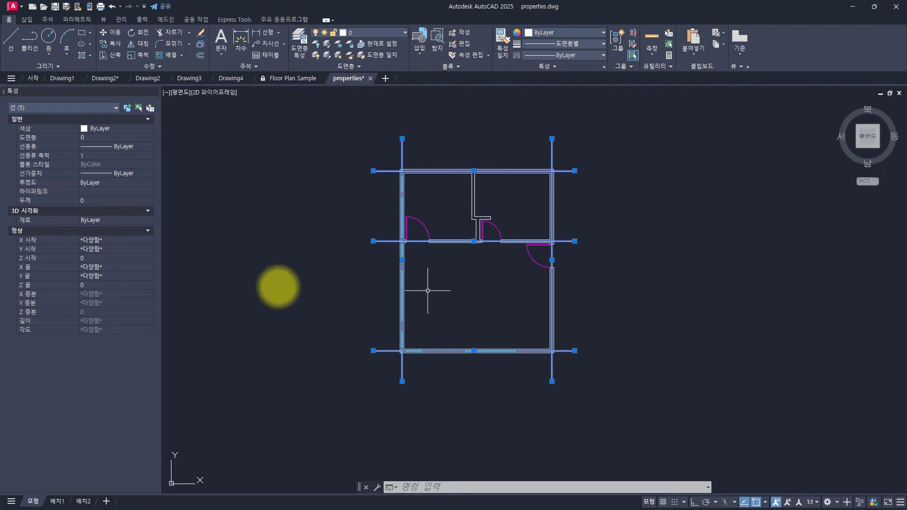
click(100, 128)
click(108, 153)
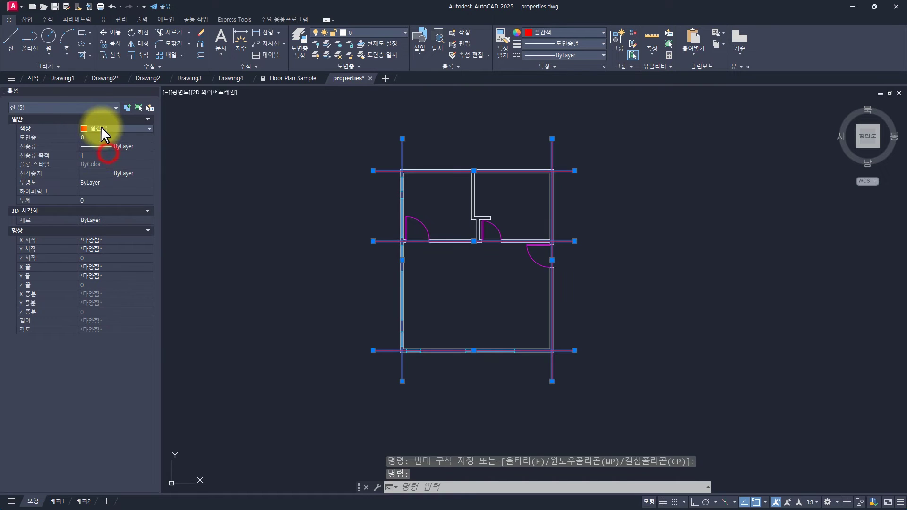
Step: Load the CENTER linetype from acadiso.lin into the drawing with the LINETYPE command
click(118, 146)
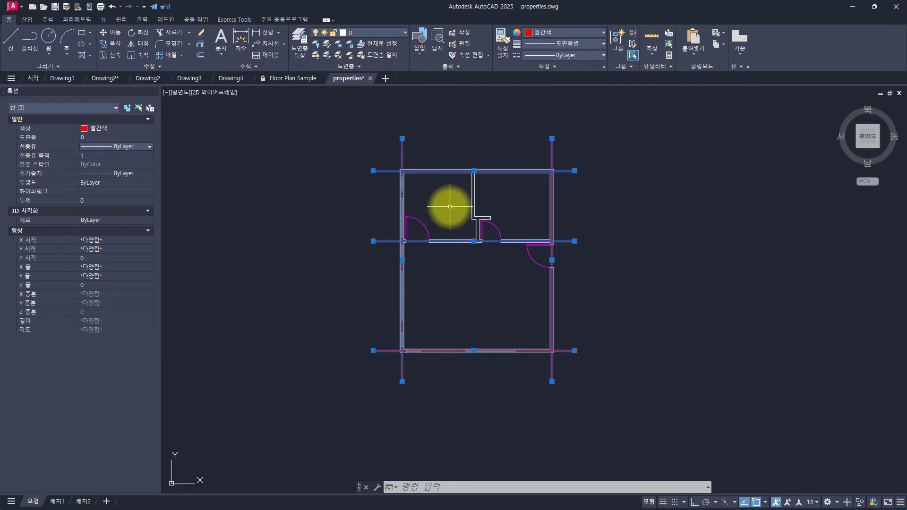
text(lt)
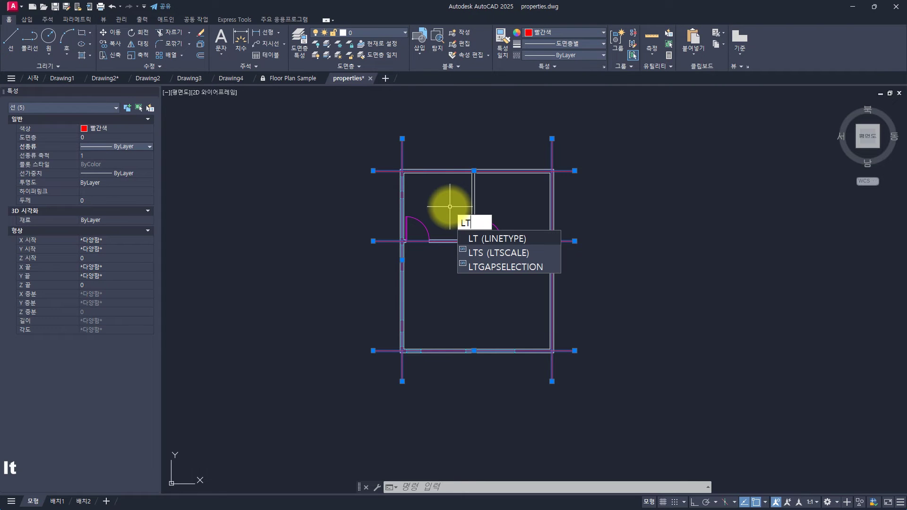
key(space)
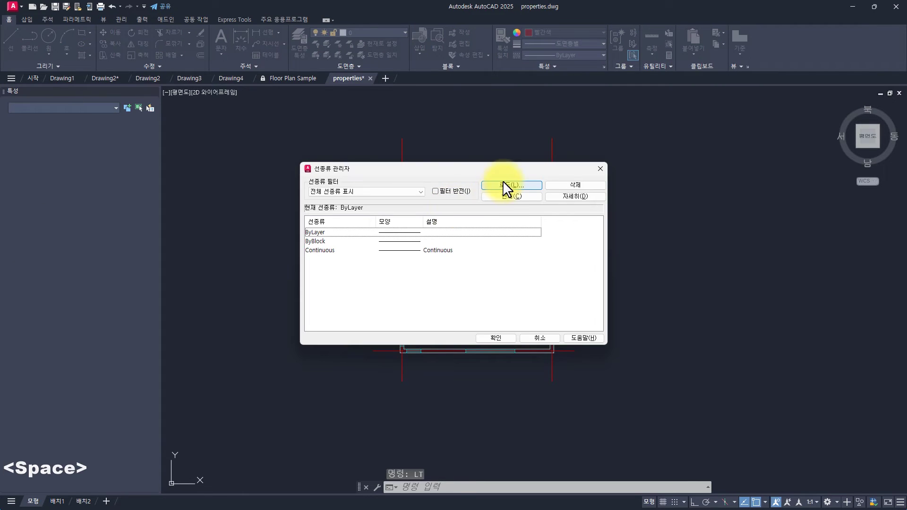
click(502, 185)
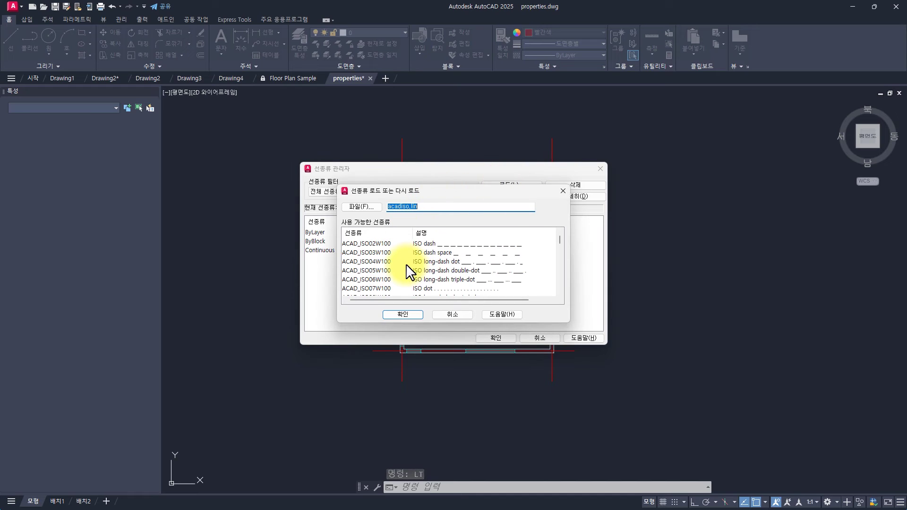
key(c)
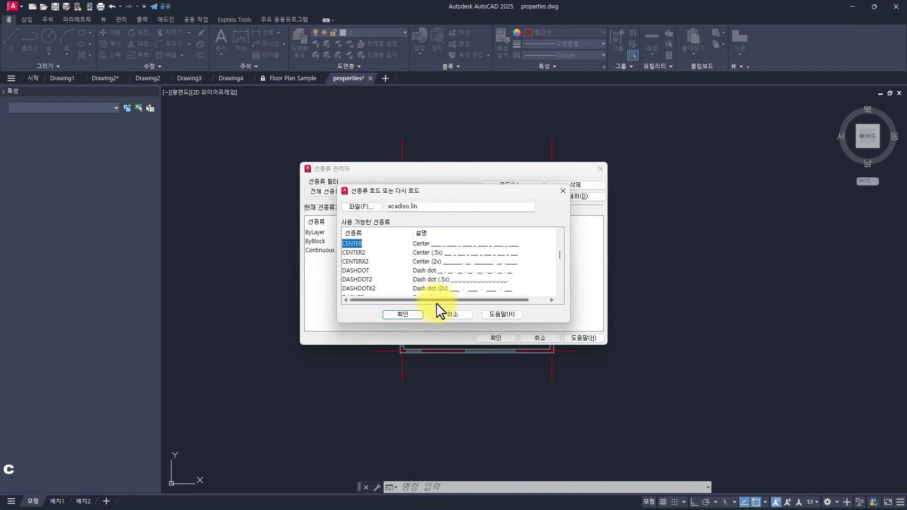
click(404, 313)
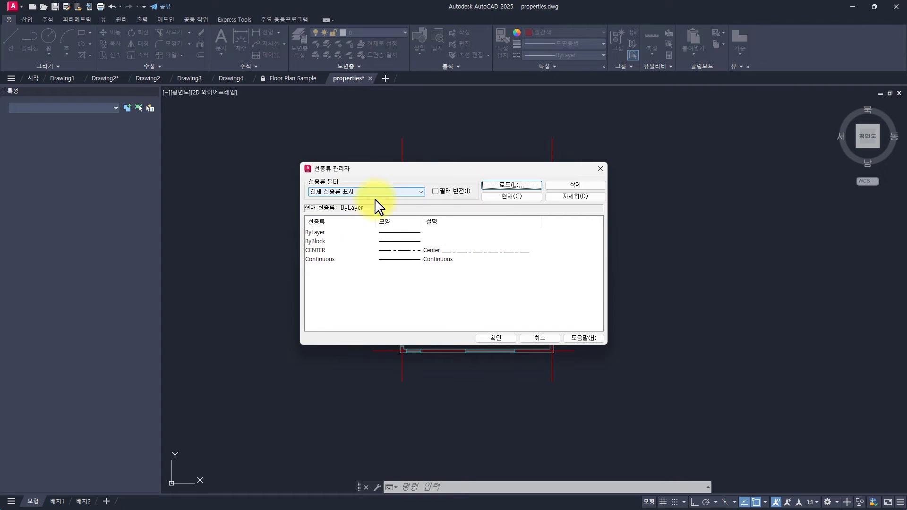
click(495, 338)
Step: Reselect the five red axis lines with two crossing windows and set their linetype to CENTER
click(598, 117)
click(385, 158)
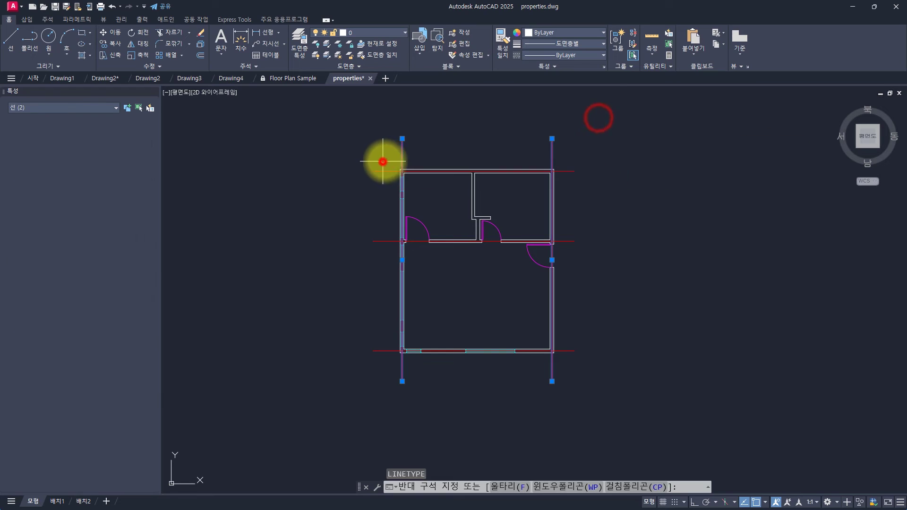
click(383, 159)
click(341, 375)
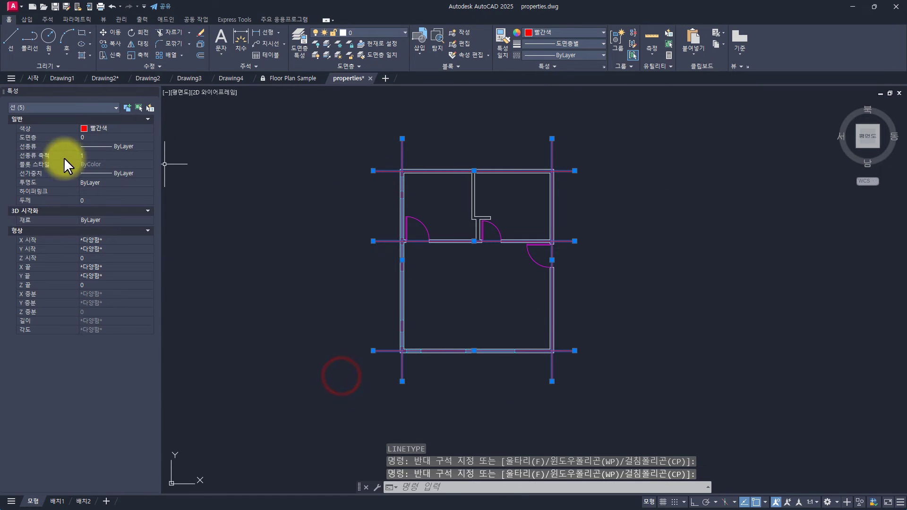
click(95, 148)
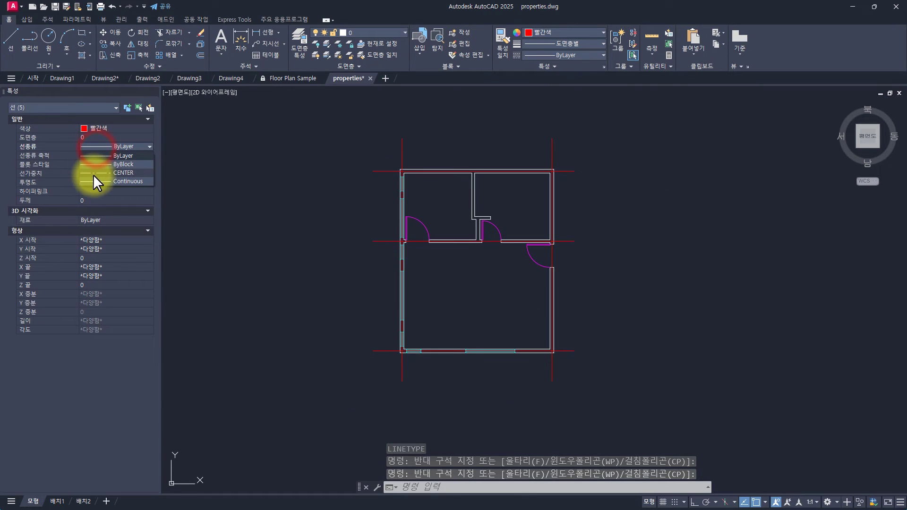
click(94, 173)
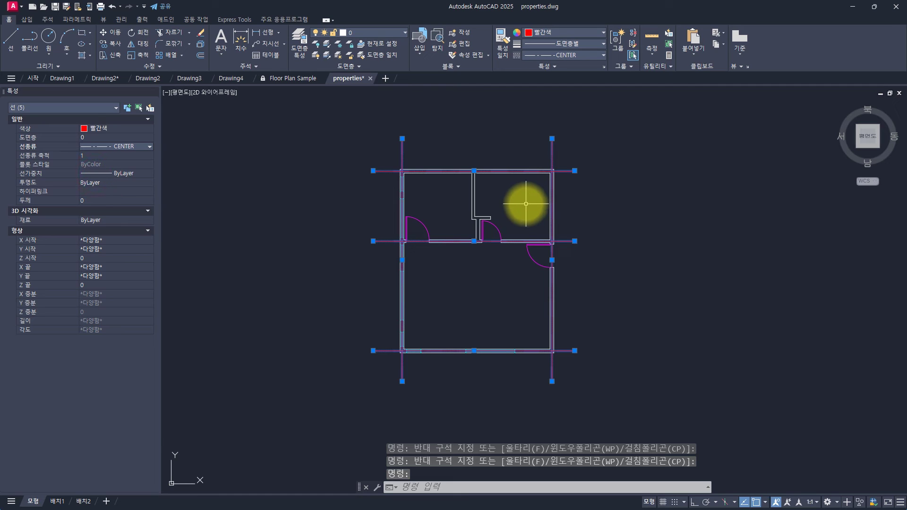
scroll(400, 149, up, 5)
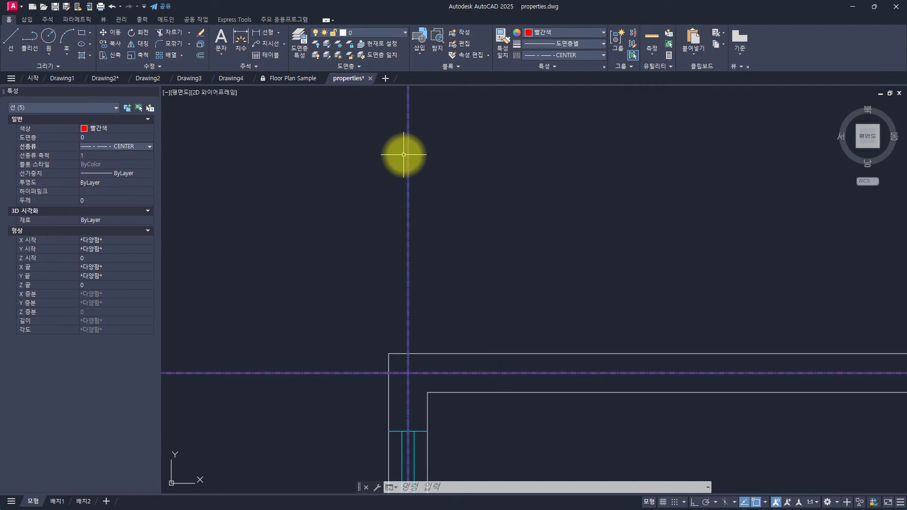
Step: Set the linetype scale of the five selected red axis lines to 10 and clear the selection
scroll(439, 160, down, 2)
scroll(440, 161, up, 3)
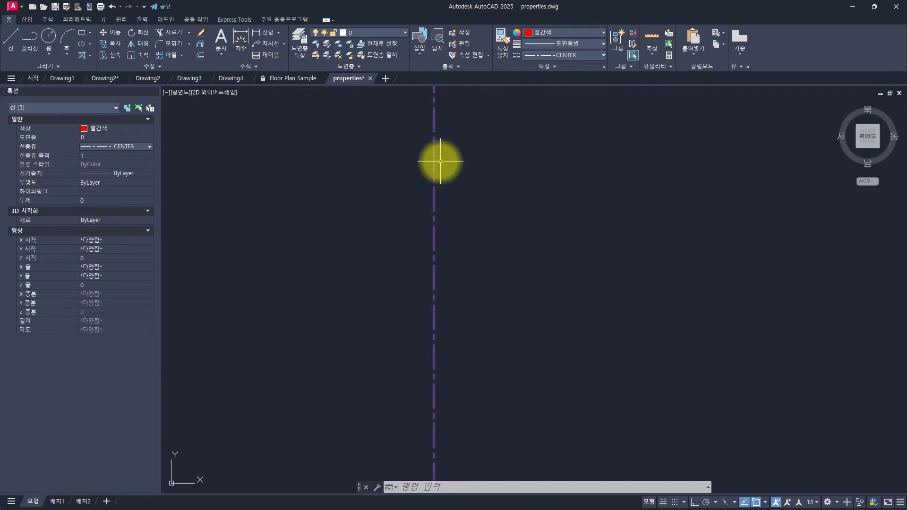
scroll(432, 170, down, 6)
scroll(446, 189, up, 3)
scroll(450, 195, down, 3)
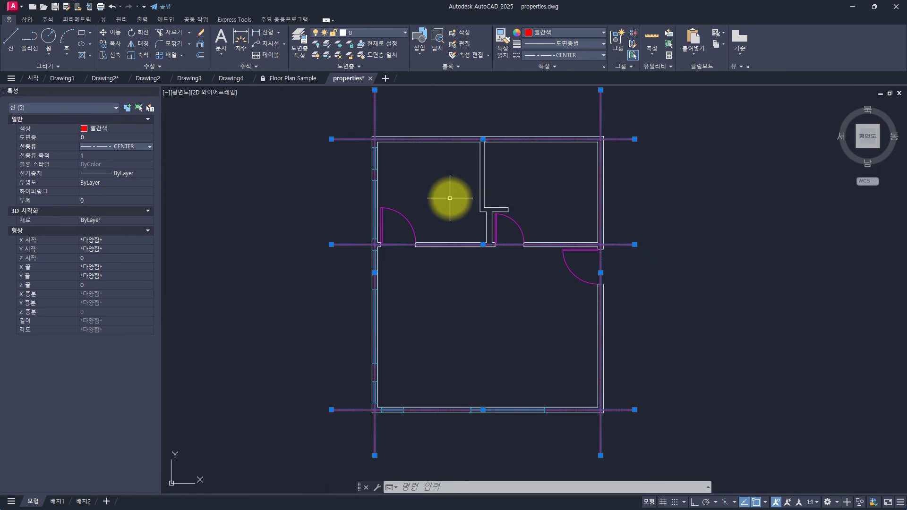
middle_drag(449, 196, 450, 207)
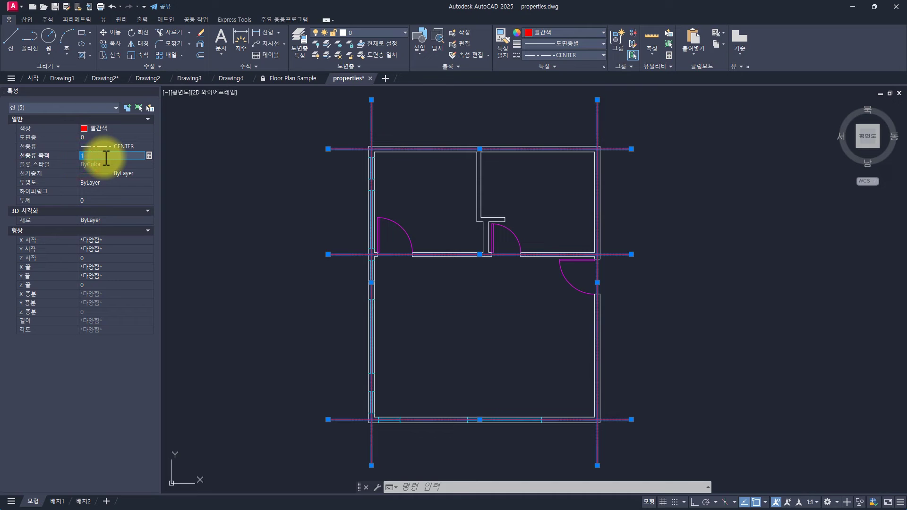
key(Return)
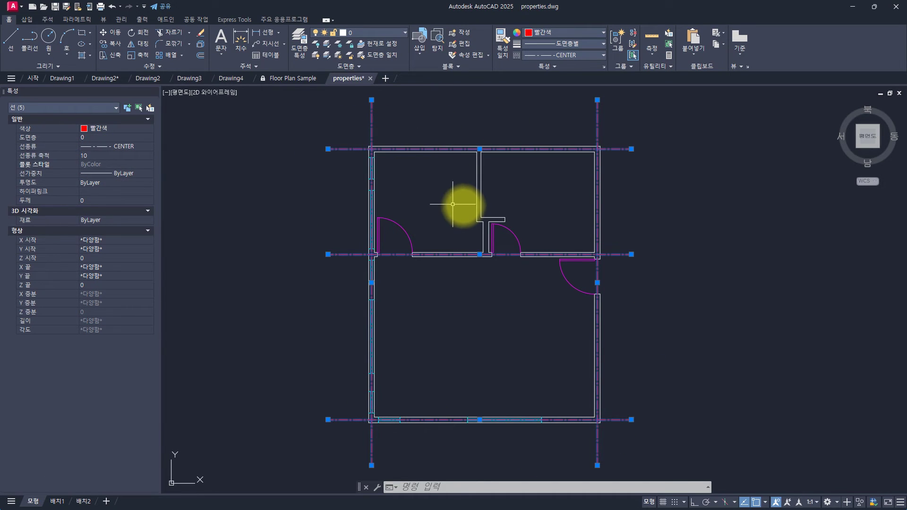
key(Escape)
key(Escape)
key(Escape)
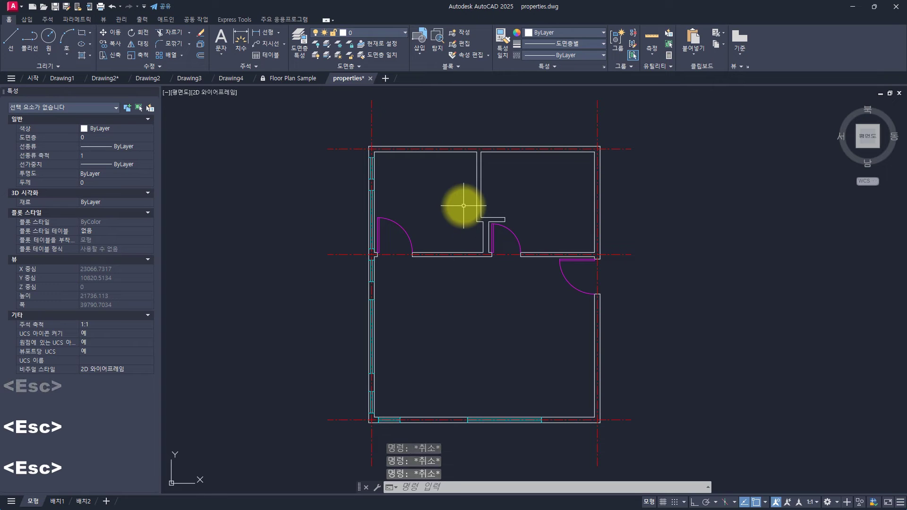
Step: Select the plan's left vertical axis line to inspect its colour, linetype and linetype scale, and clear the selection
click(404, 116)
click(346, 123)
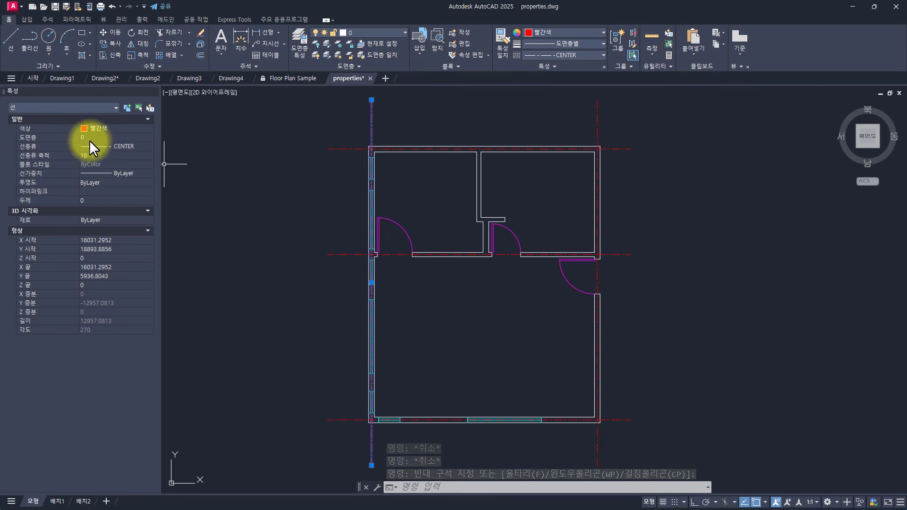
key(Escape)
key(Escape)
key(Escape)
key(Escape)
key(Escape)
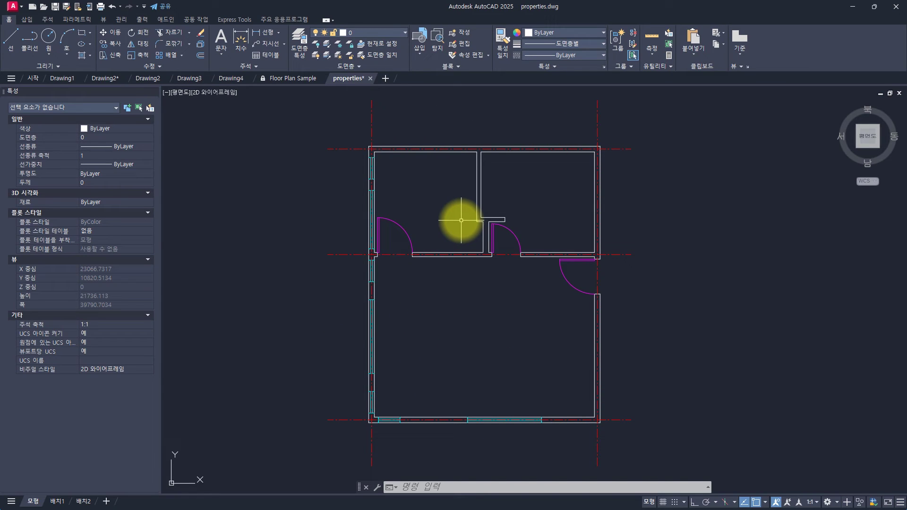
Step: Try global linetype scale factors of 10, 5 and 2 with the LTSCALE command
text(ts)
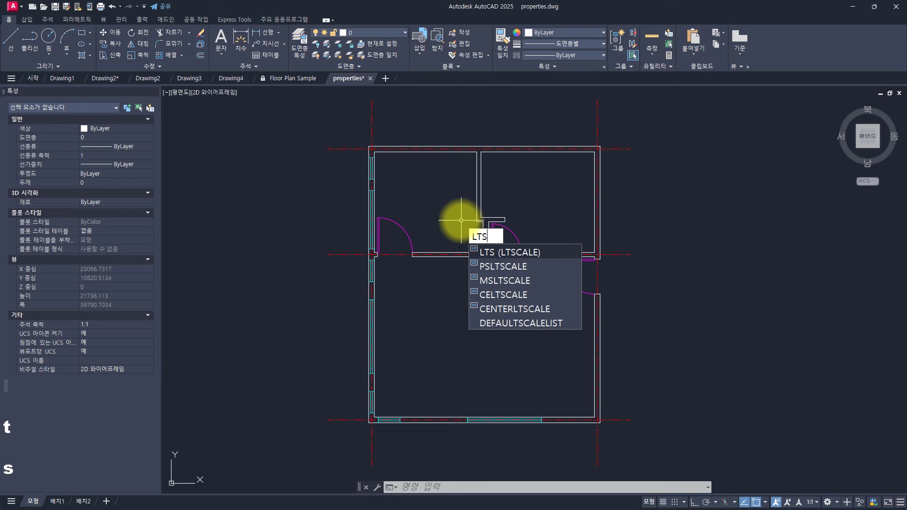
key(space)
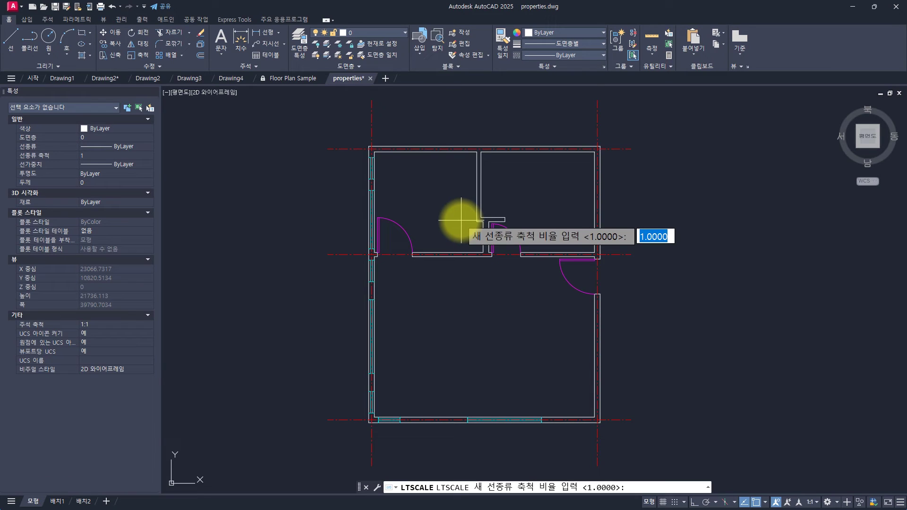
text(10)
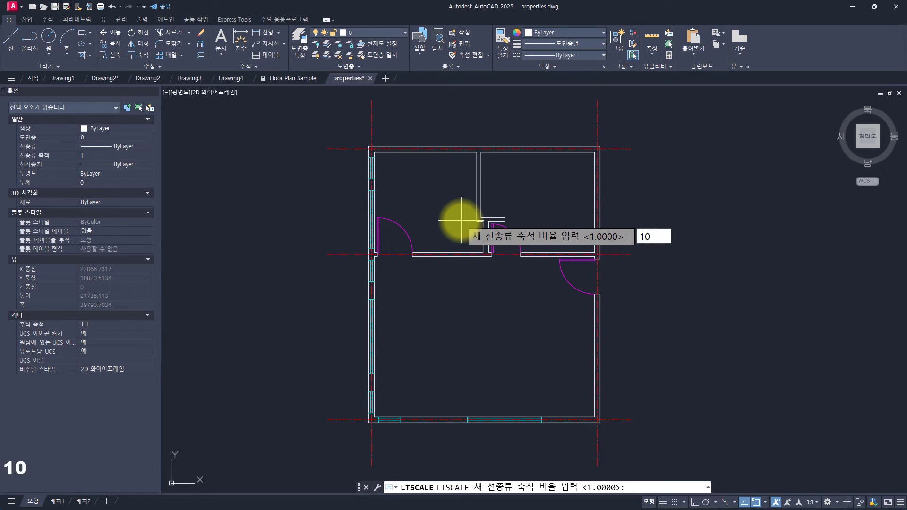
key(Return)
key(space)
text(5)
key(space)
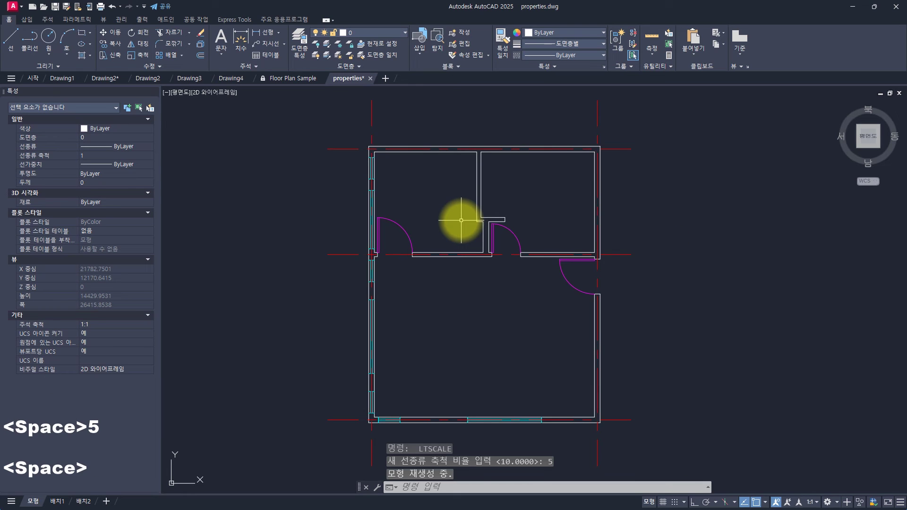
key(space)
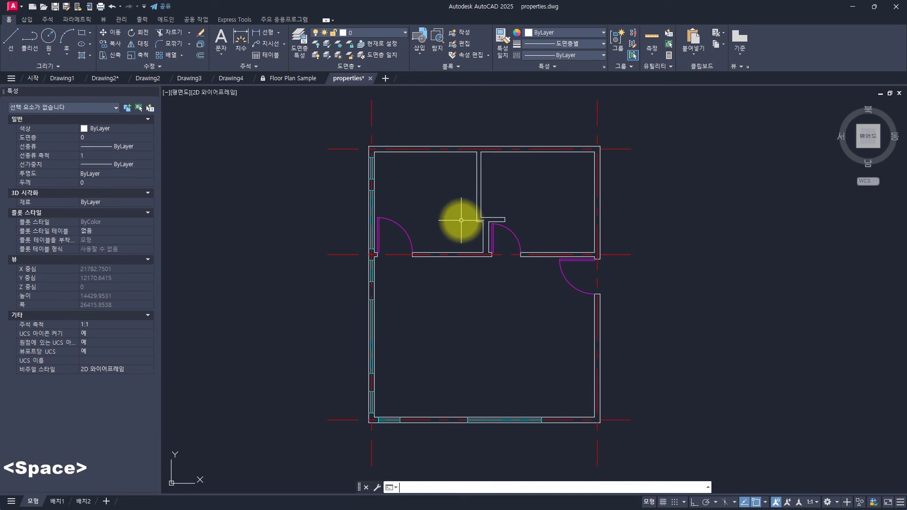
text(2)
key(space)
key(space)
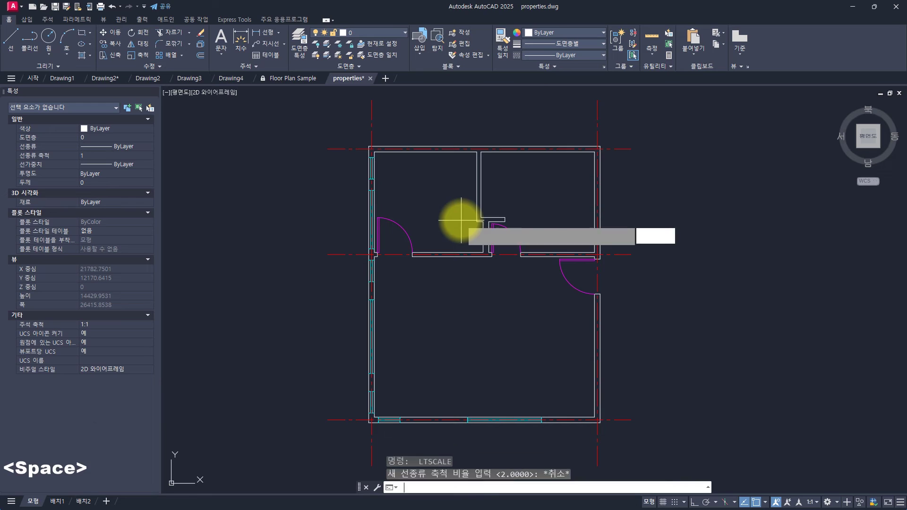
key(Escape)
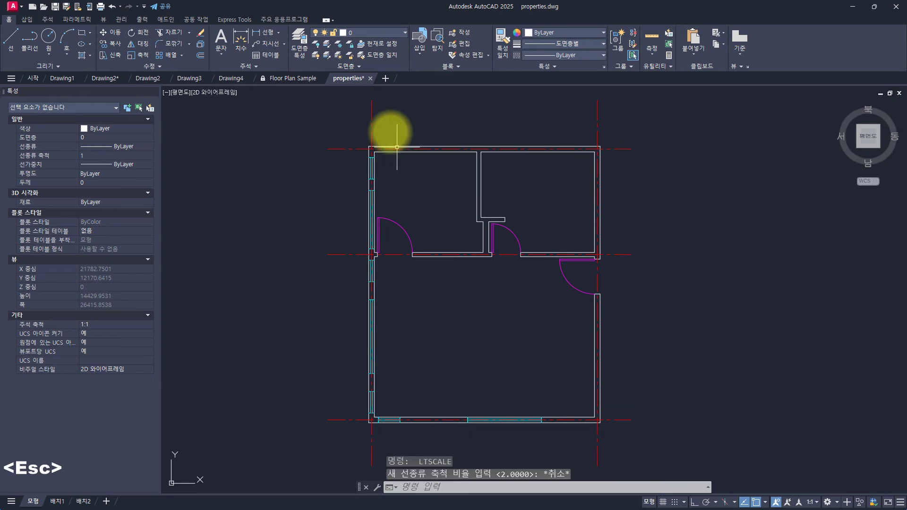
Step: Select the left vertical axis line again to check its own linetype scale, and deselect it
click(386, 129)
click(347, 122)
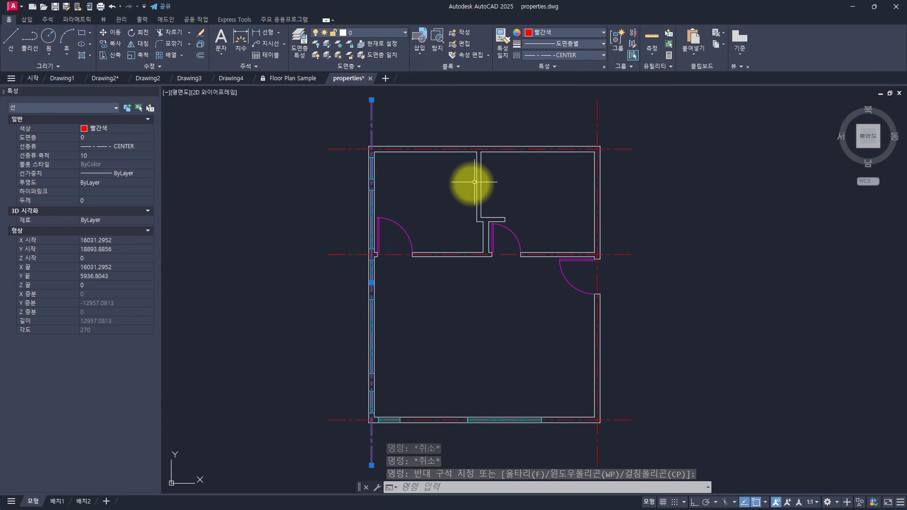
key(Escape)
key(Escape)
key(Escape)
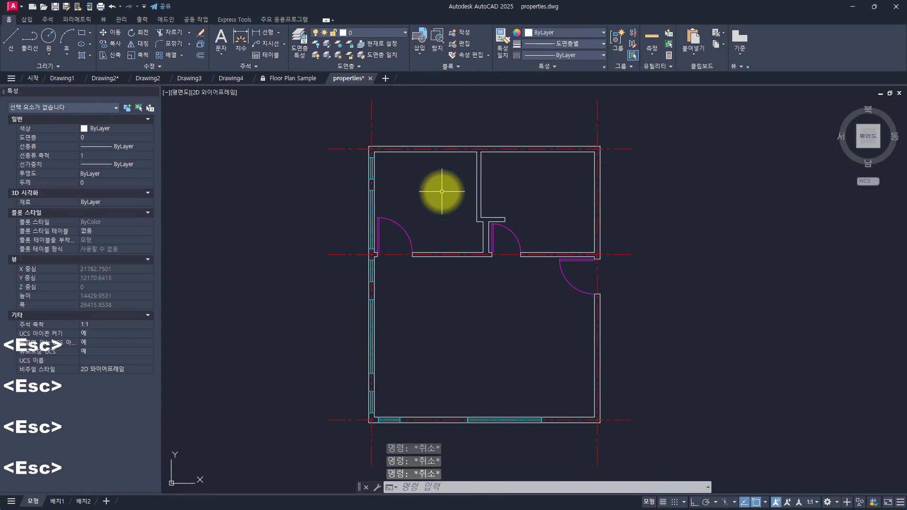
Step: Set the global linetype scale to 1 with the LTSCALE command
text(lts)
key(space)
text(1)
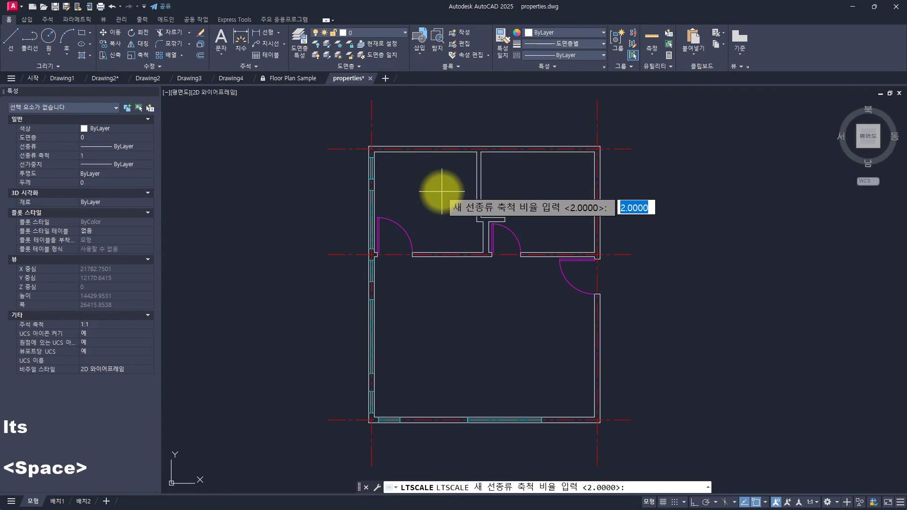
key(Return)
key(Escape)
key(Escape)
key(Escape)
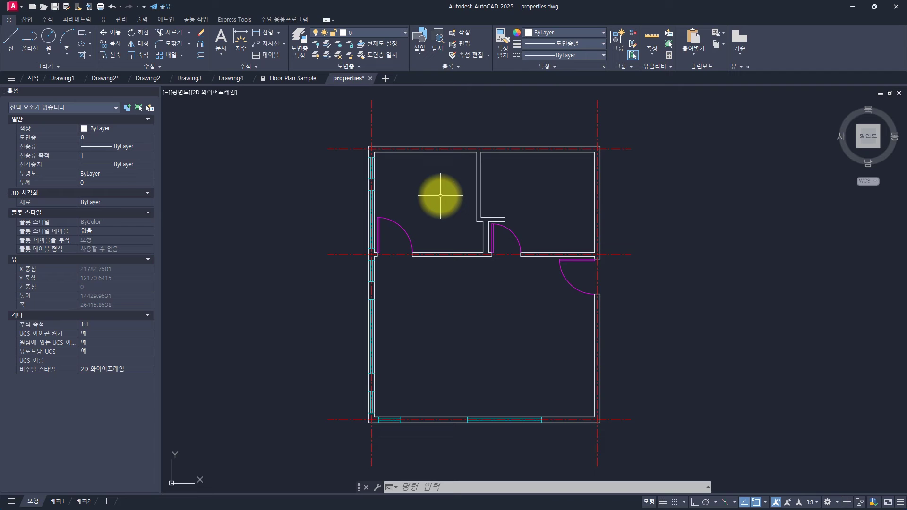
Step: Switch to the Drawing2 drawing and select the left circle and the three nearby lines with a crossing window
click(103, 78)
click(460, 235)
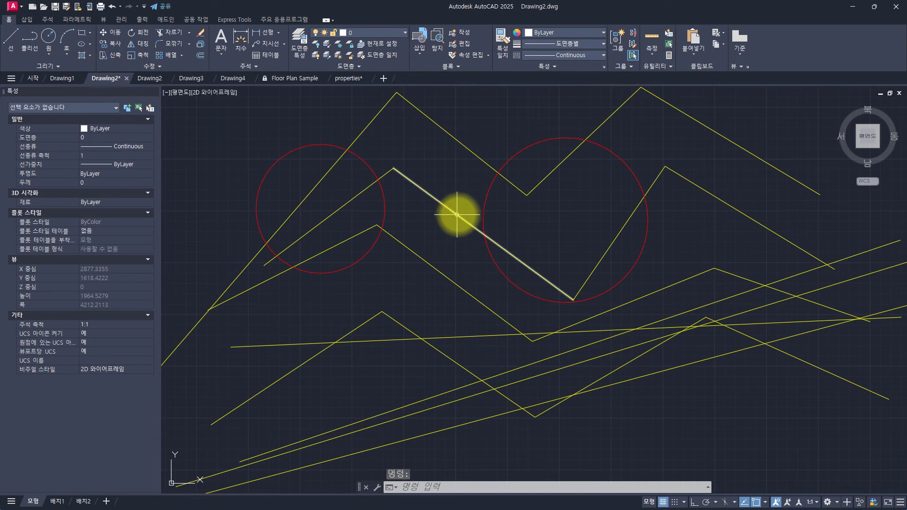
click(447, 162)
click(379, 299)
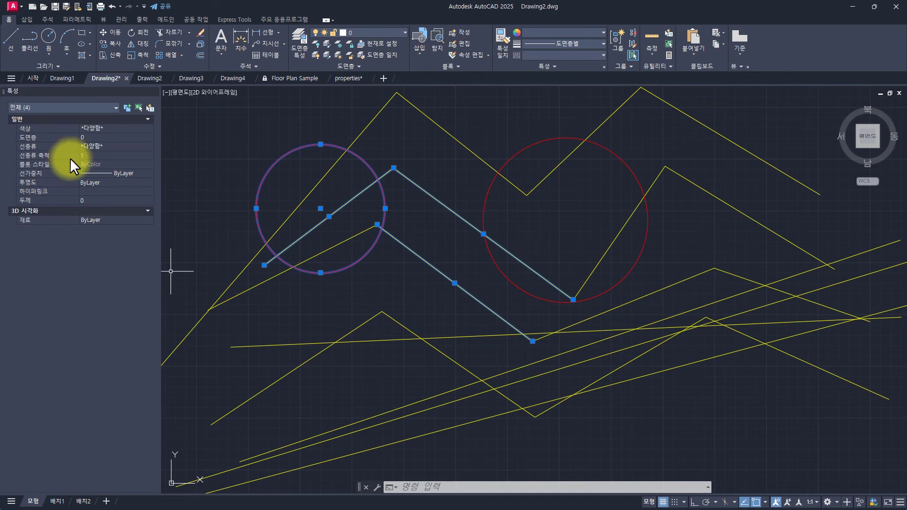
Step: Filter the mixed selection in the Properties palette to the circle to inspect its properties, and clear the selection
click(61, 106)
click(30, 125)
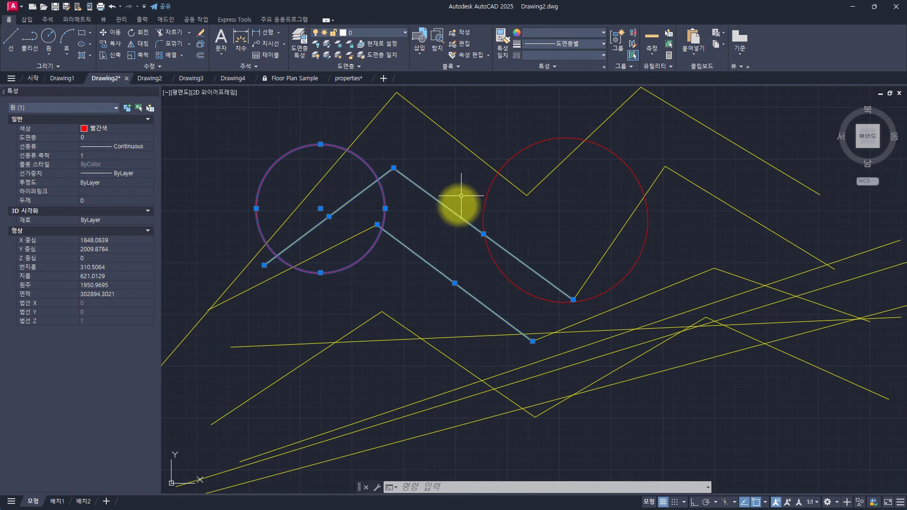
key(Escape)
key(Escape)
key(Escape)
key(Escape)
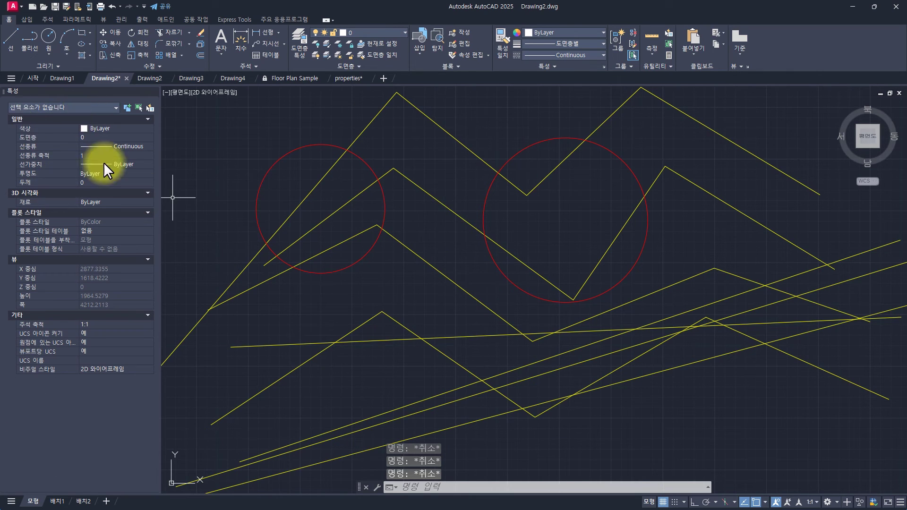
key(Escape)
key(Escape)
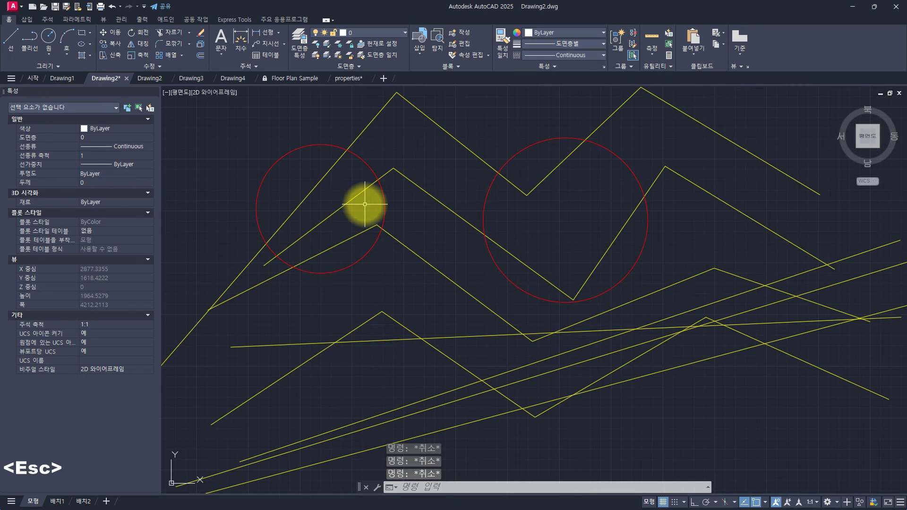
text(ch)
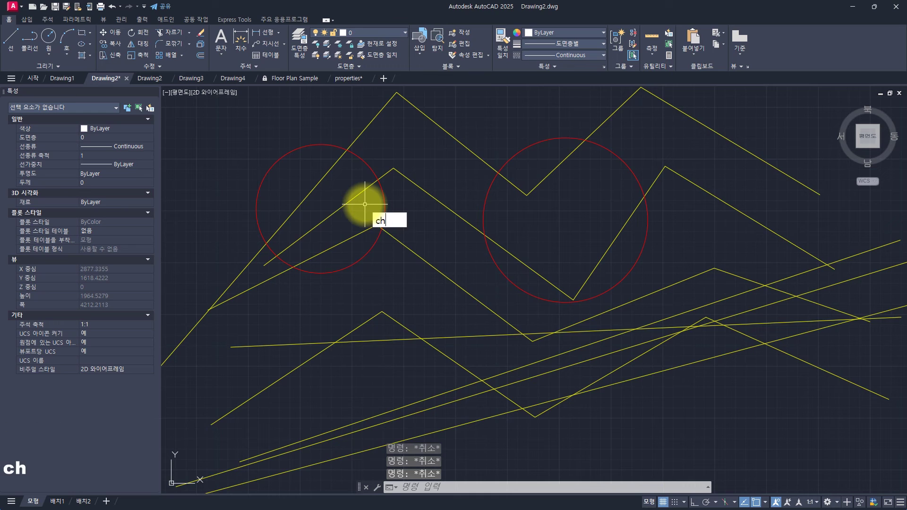
text(ange)
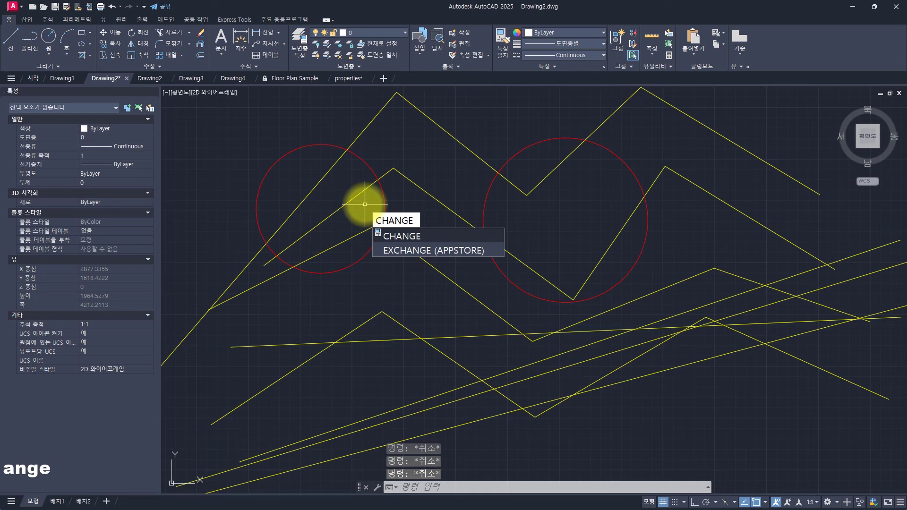
key(Escape)
key(Escape)
key(Escape)
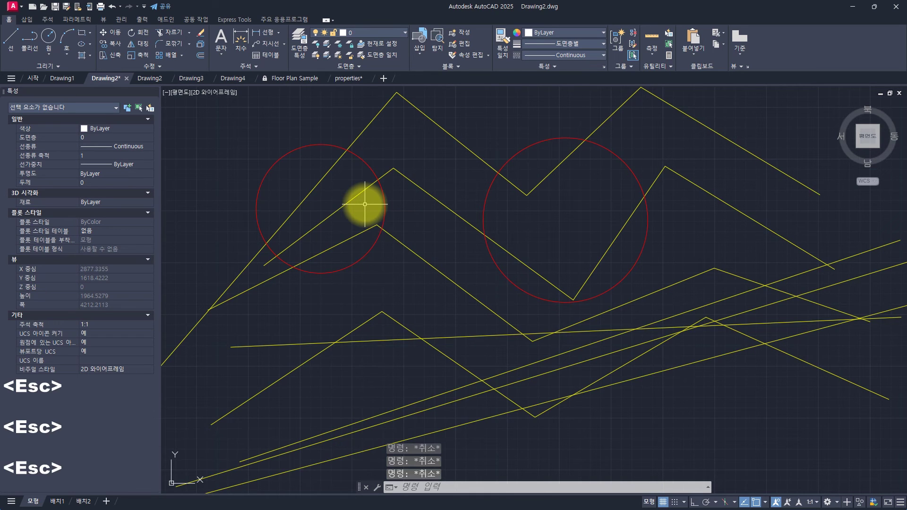
text(ch)
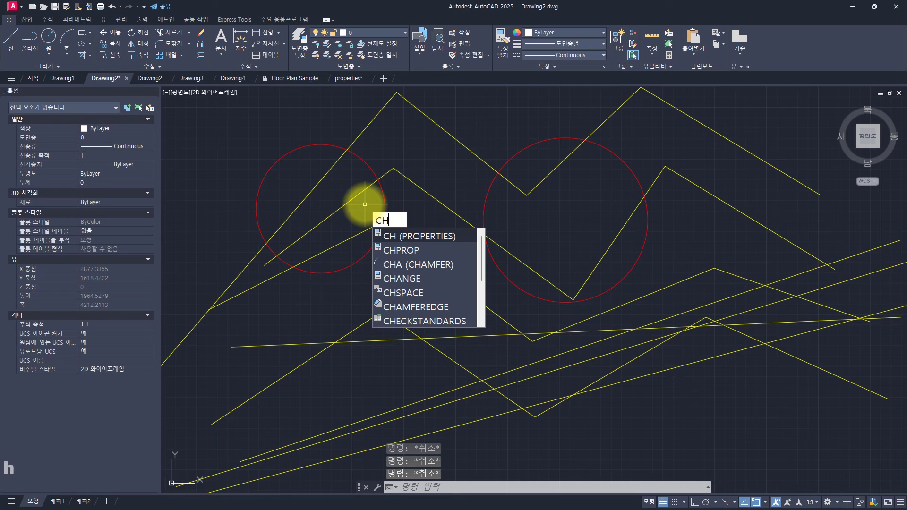
key(Down)
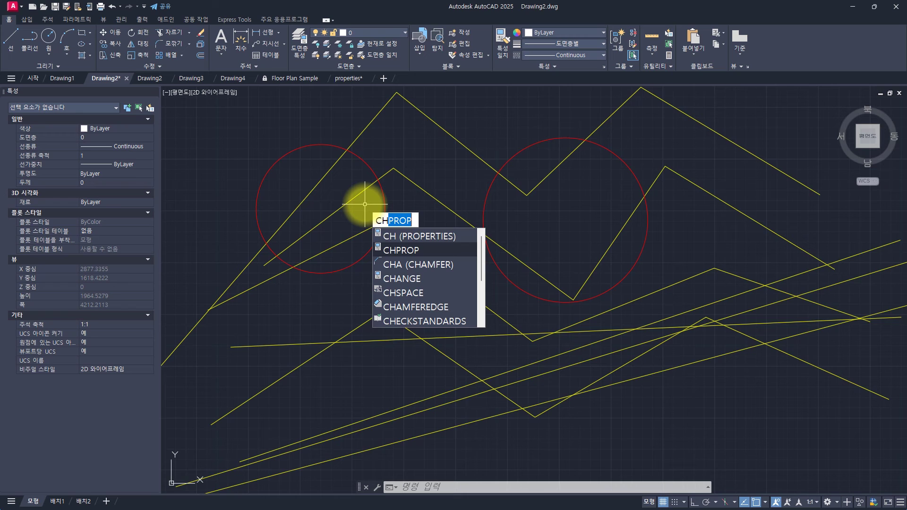
key(Escape)
key(Escape)
key(Escape)
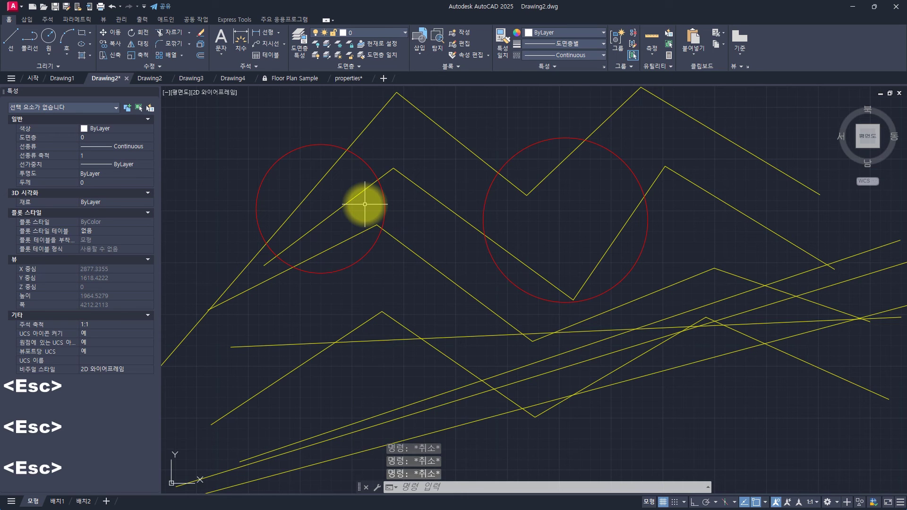
Step: Start the CHANGE command on the left circle and the surrounding lines, selected with a large crossing window
text(ch)
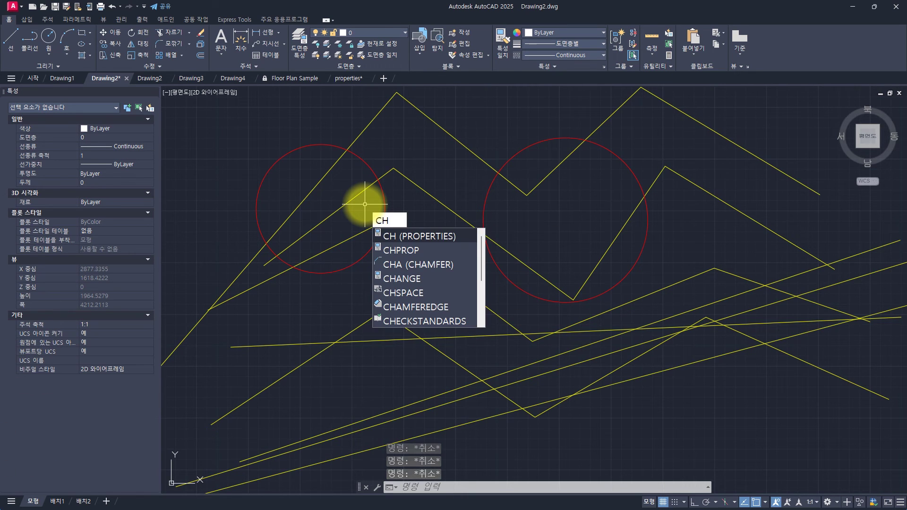
text(ange)
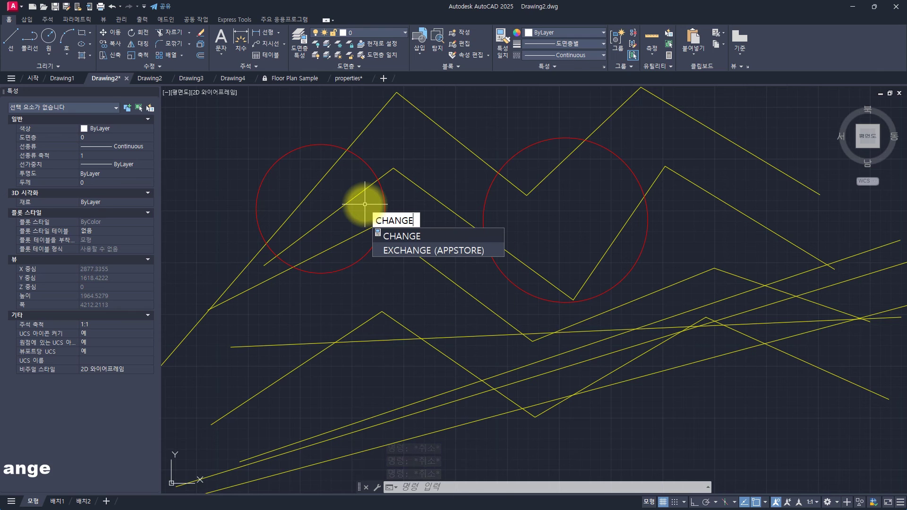
key(space)
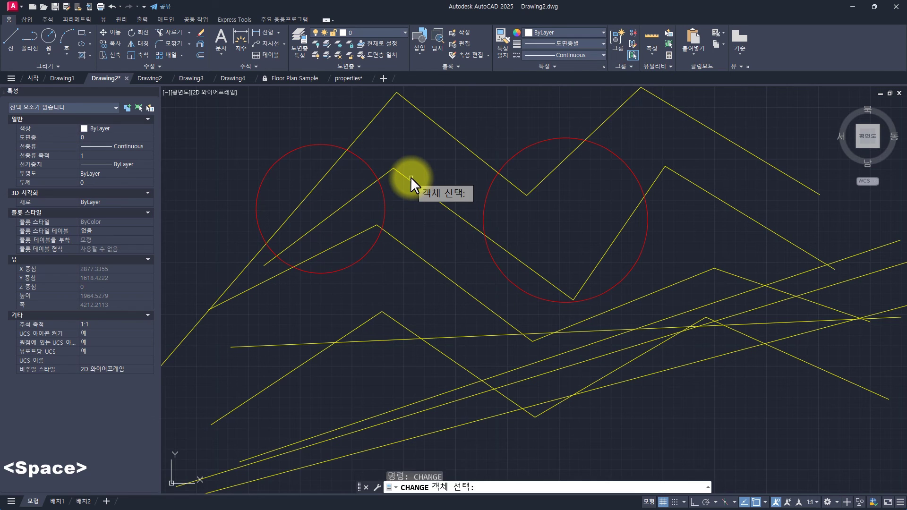
click(469, 112)
click(304, 381)
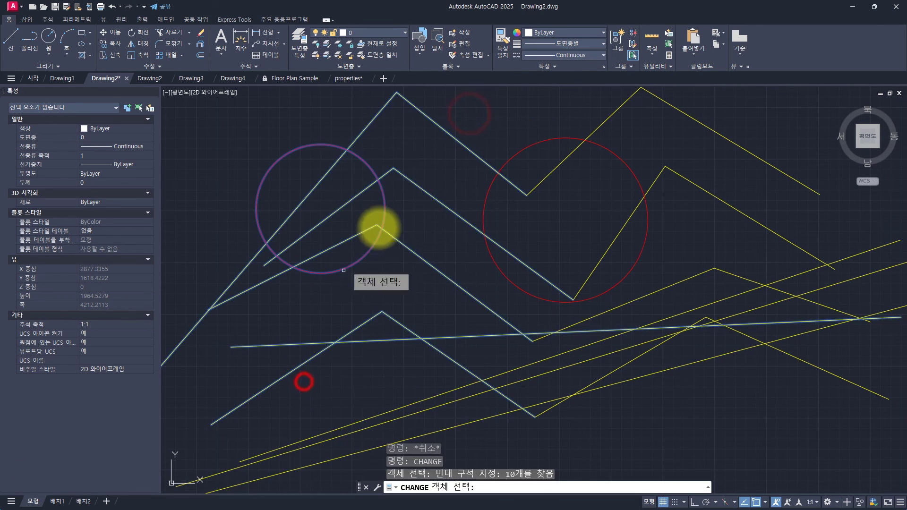
key(space)
Step: Review the CHANGE prompts in the expanded command history, open the Properties option, and cancel the command
key(F2)
key(F2)
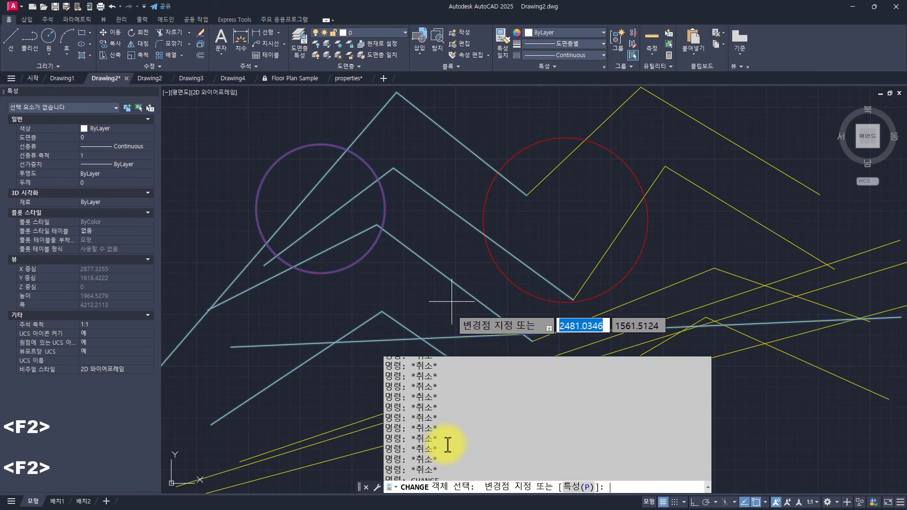
drag(449, 392, 586, 474)
click(587, 474)
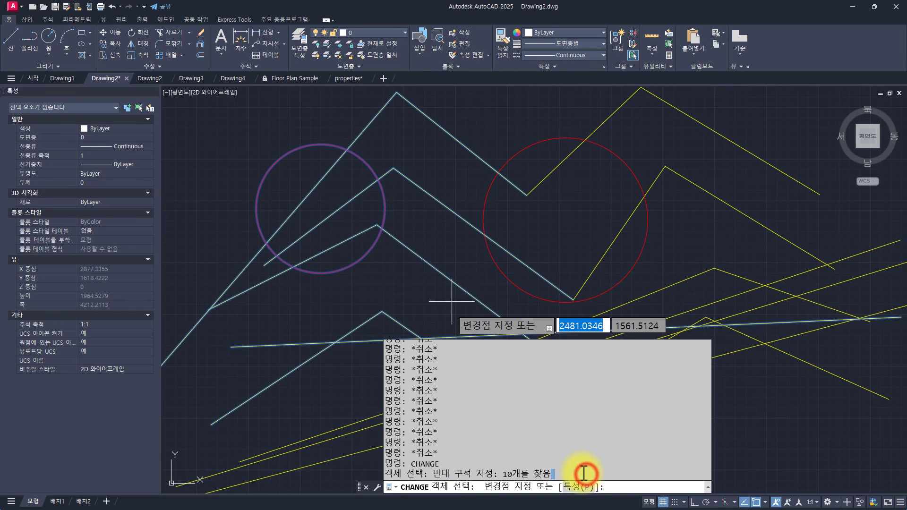
key(F2)
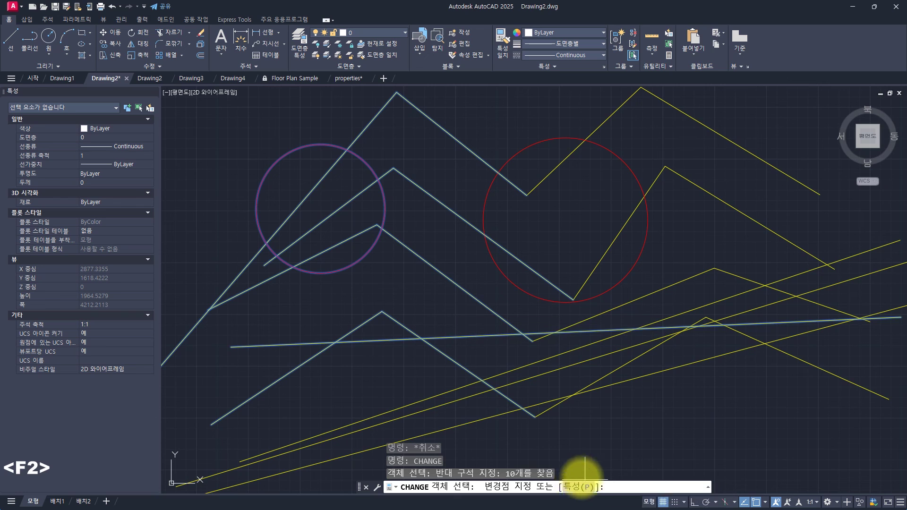
click(574, 486)
key(Escape)
key(Escape)
key(Escape)
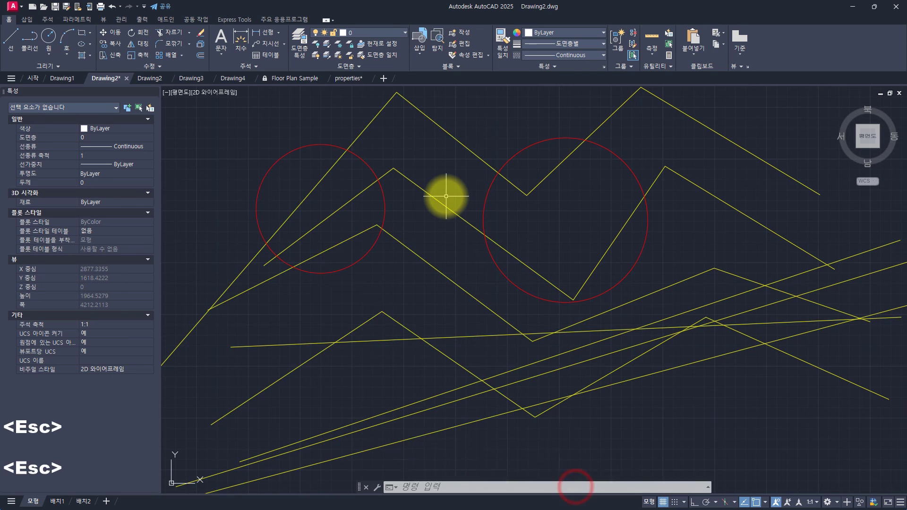
Step: Use the CHANGE command's Properties option to set the three parallel descending lines between the circles to colour 5
text(change)
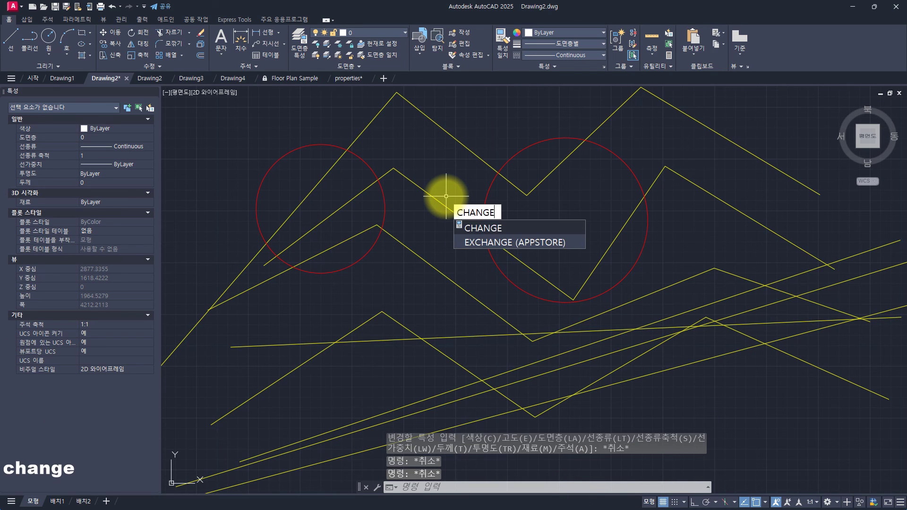
key(space)
click(468, 114)
click(422, 317)
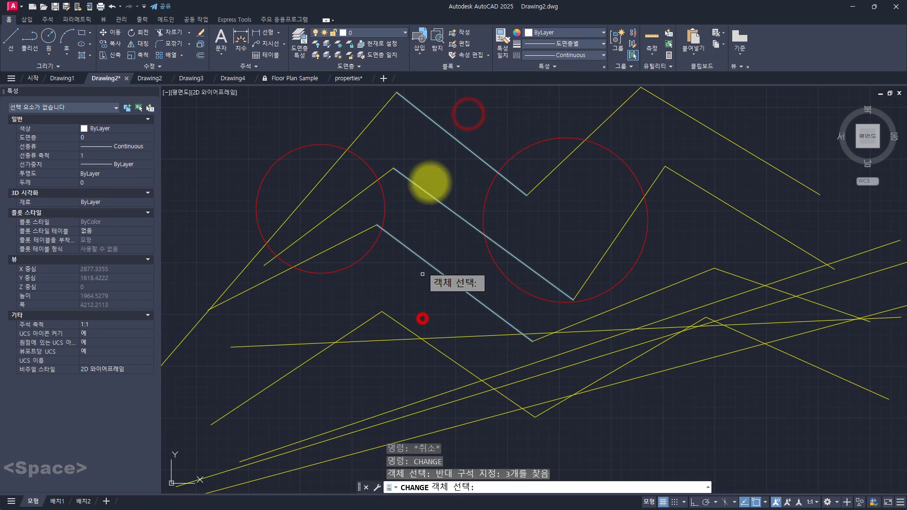
key(space)
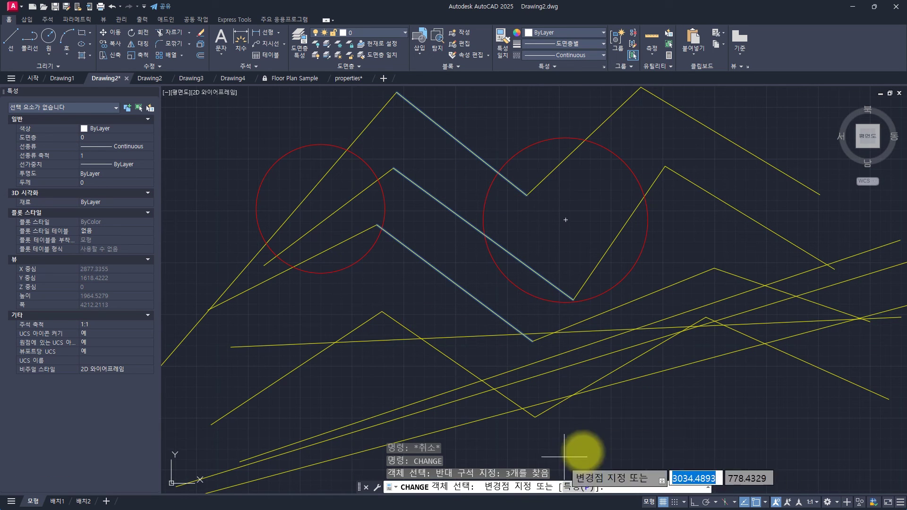
click(585, 486)
click(399, 142)
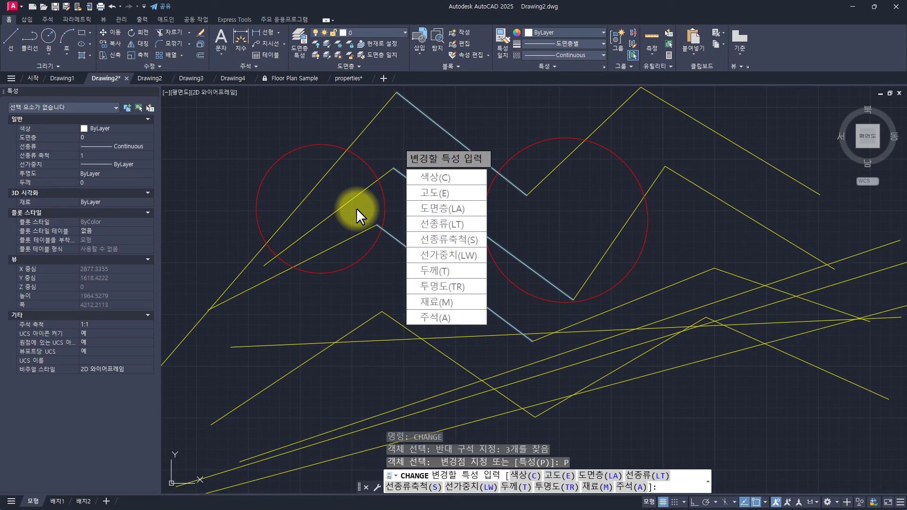
click(439, 178)
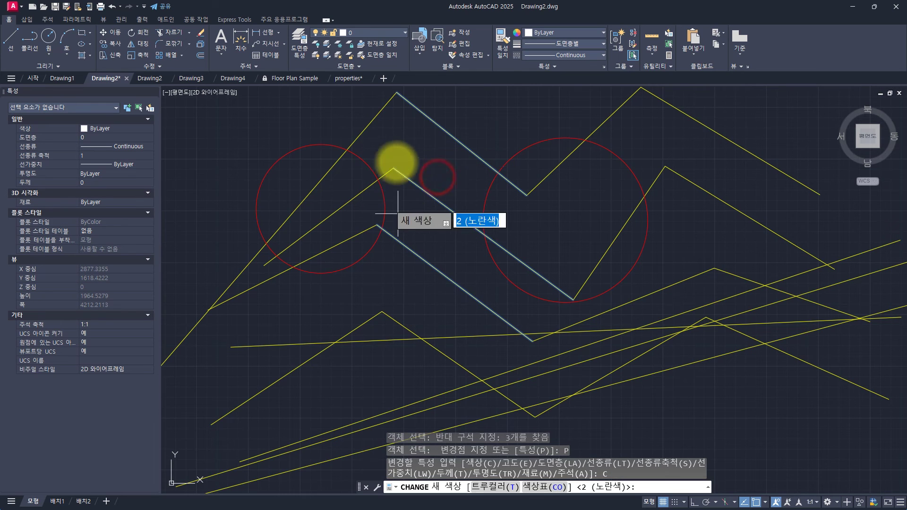
text(5)
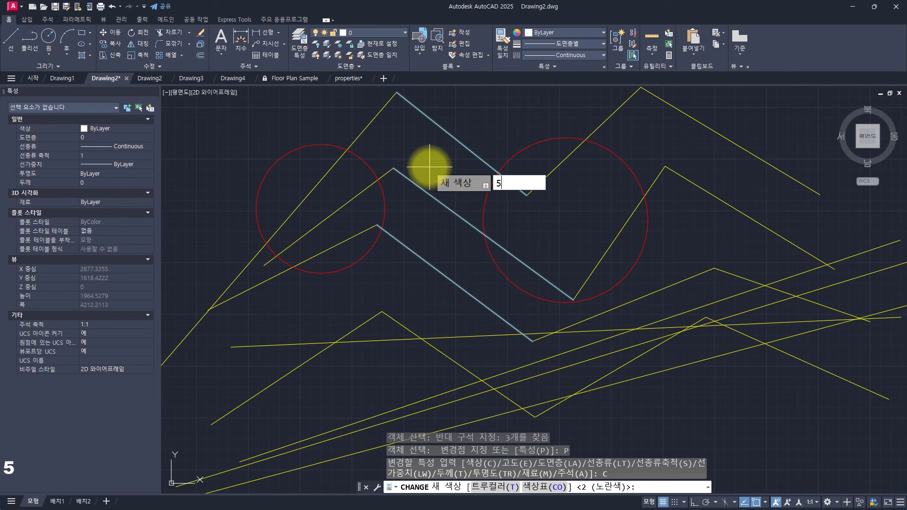
key(Return)
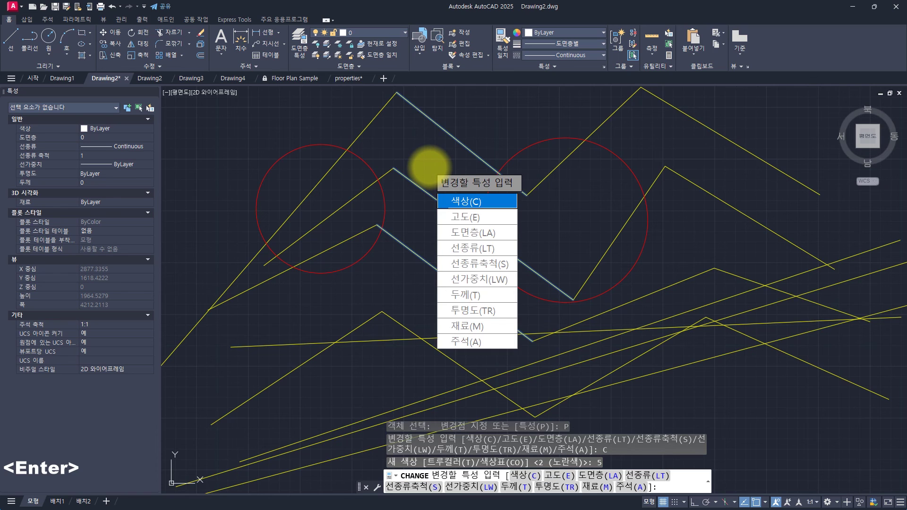
key(Return)
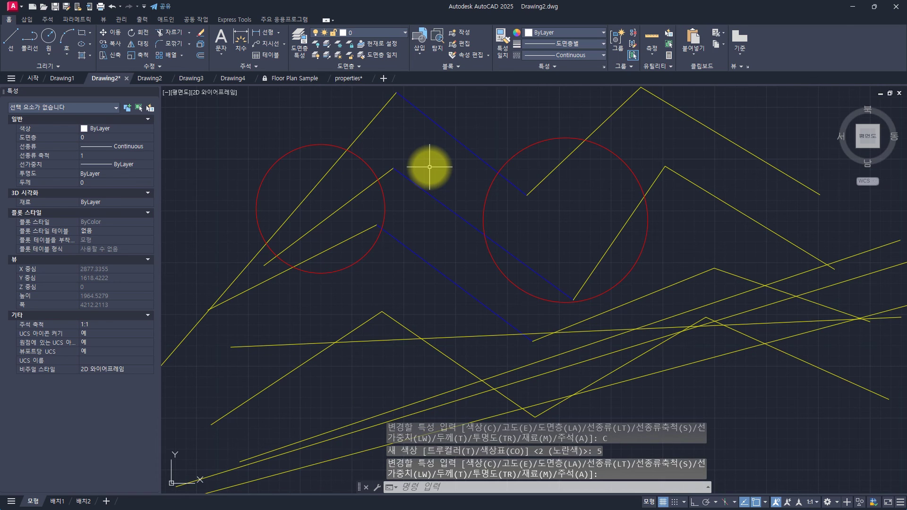
Step: Select the three recoloured lines with a crossing window to check their properties, and clear the selection
click(456, 112)
click(424, 283)
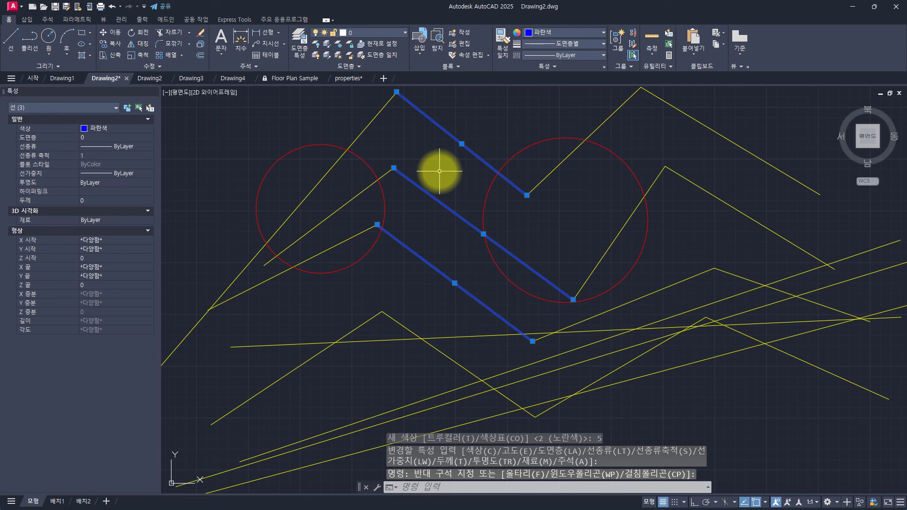
key(Escape)
key(Escape)
key(Escape)
key(Escape)
key(Escape)
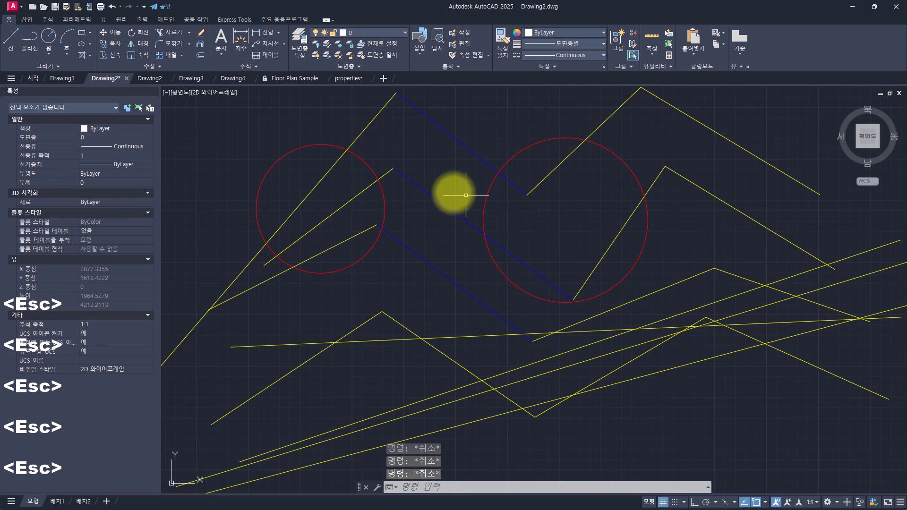
text(ch)
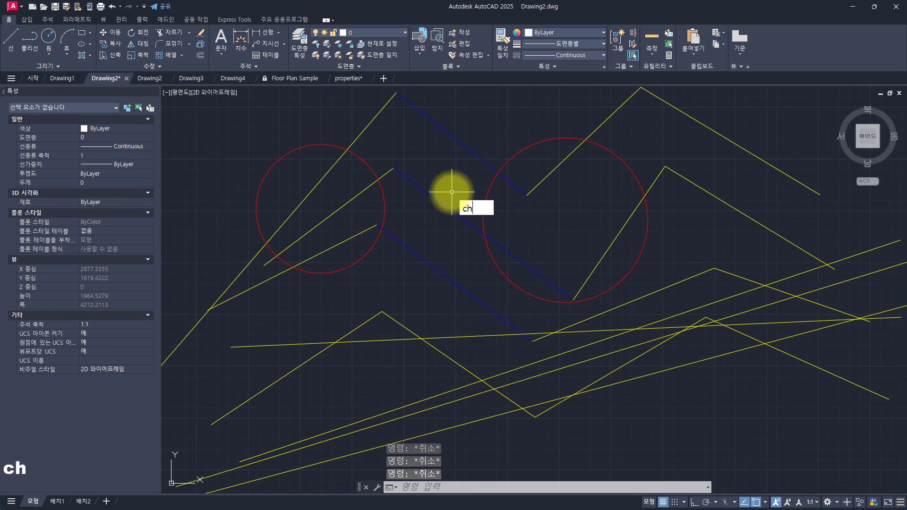
text(ange)
key(space)
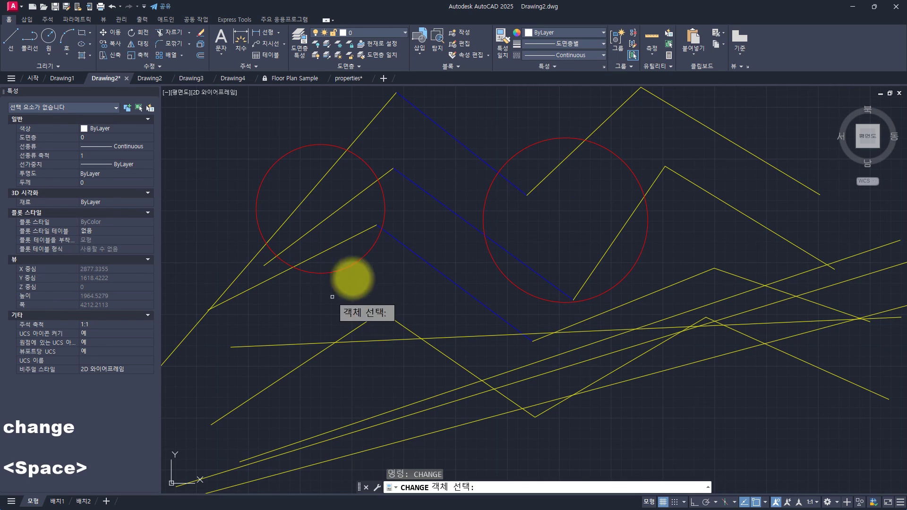
key(Escape)
key(Escape)
key(Escape)
key(Escape)
Step: Select both circles and the surrounding lines with a large crossing window and set their colour to 1 with CHPROP
click(741, 113)
click(300, 329)
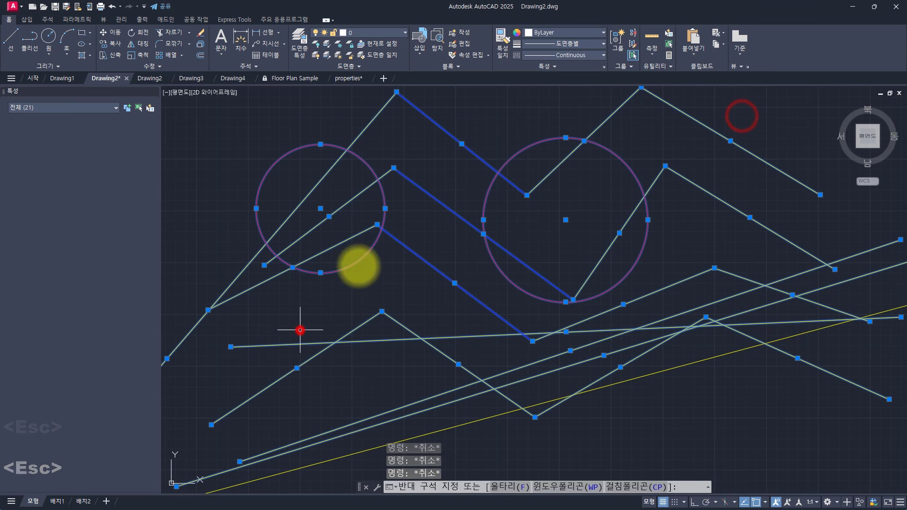
text(chprop)
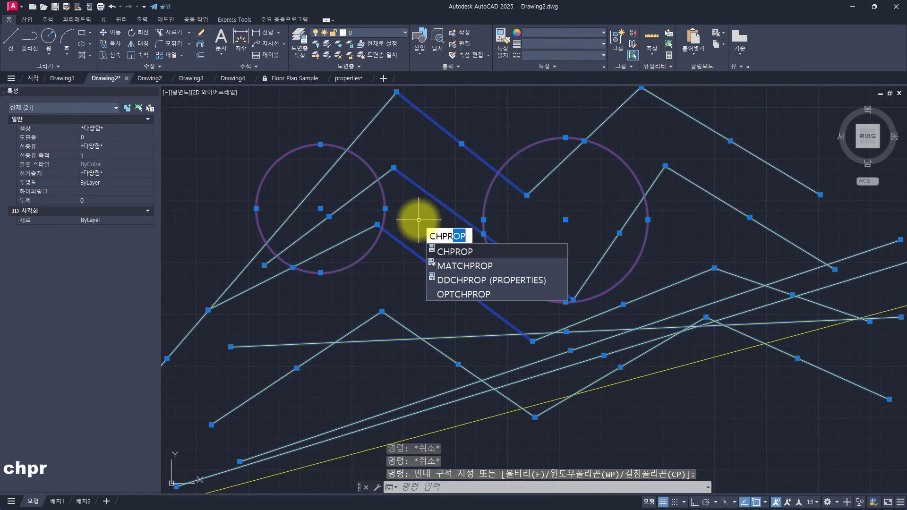
key(space)
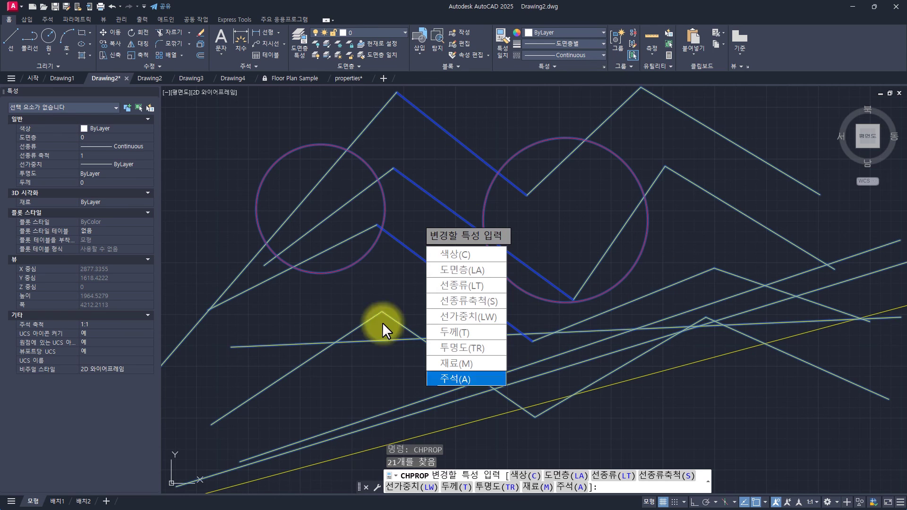
click(453, 255)
text(1)
key(space)
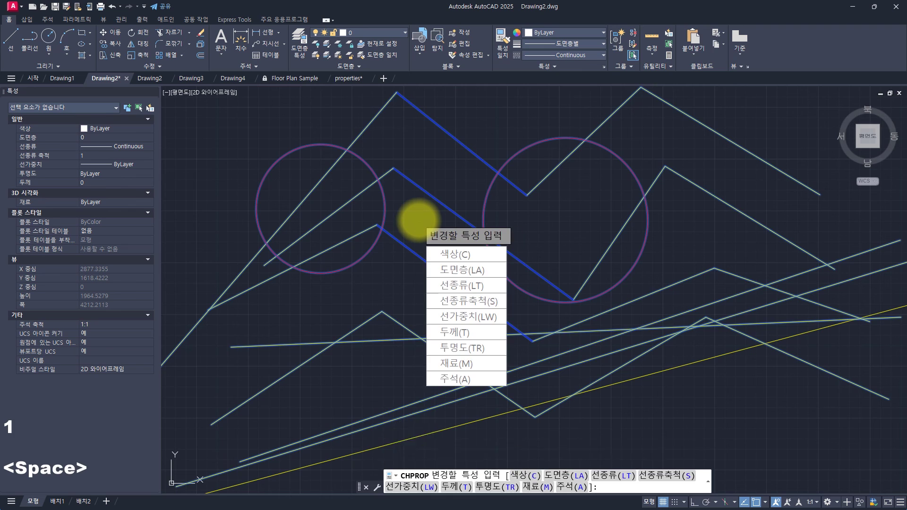
key(space)
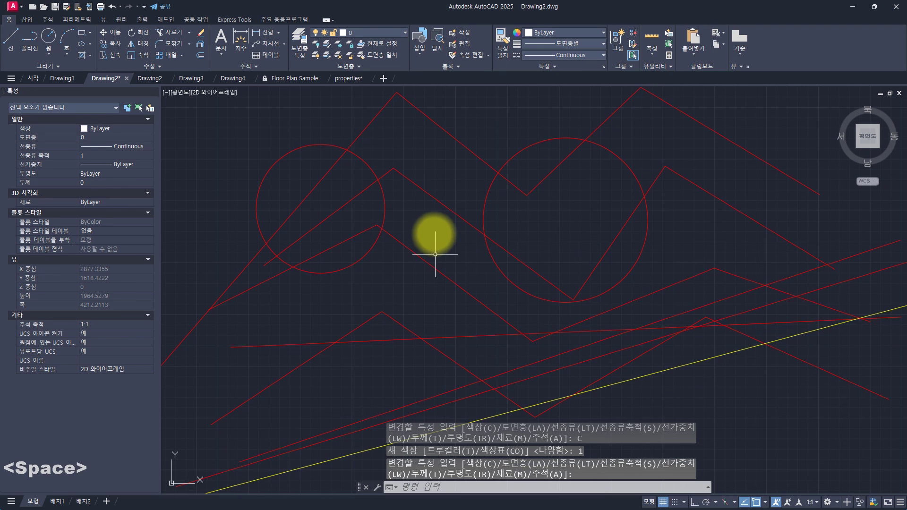
key(Escape)
key(Escape)
Step: Select both circles and the upper lines with a crossing window and set their linetype to CENTER through the CHANGE command's Properties option
text(change)
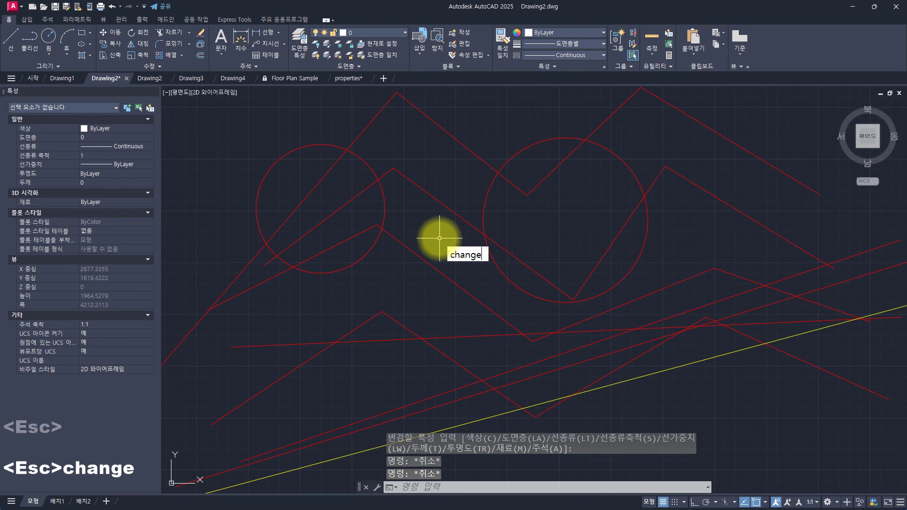
key(Escape)
click(766, 111)
click(338, 303)
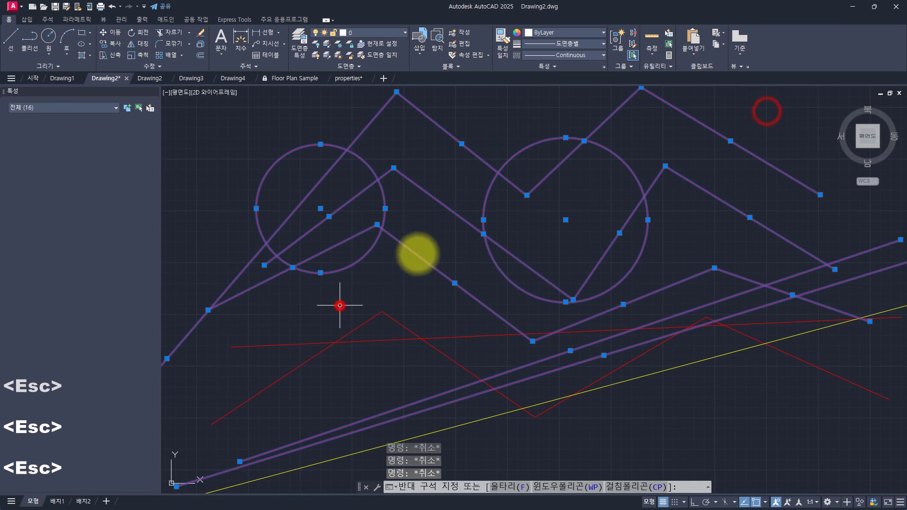
text(change)
key(space)
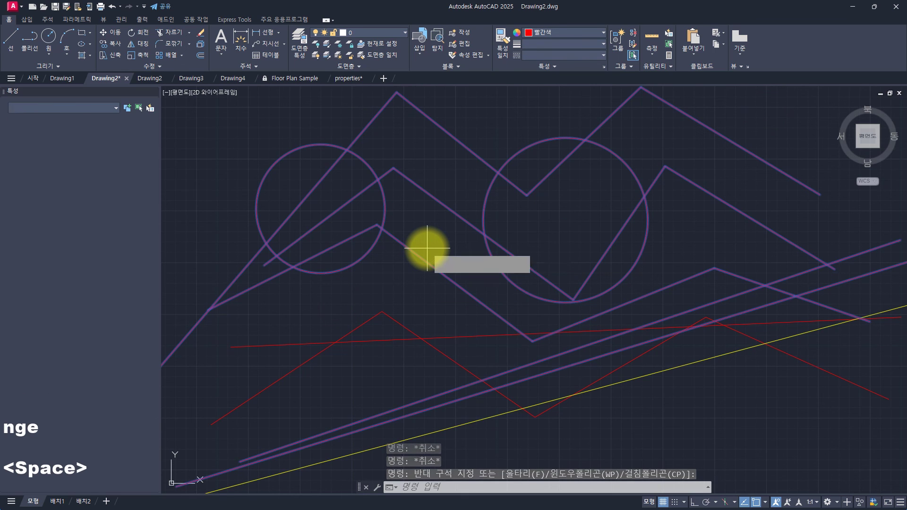
text(p)
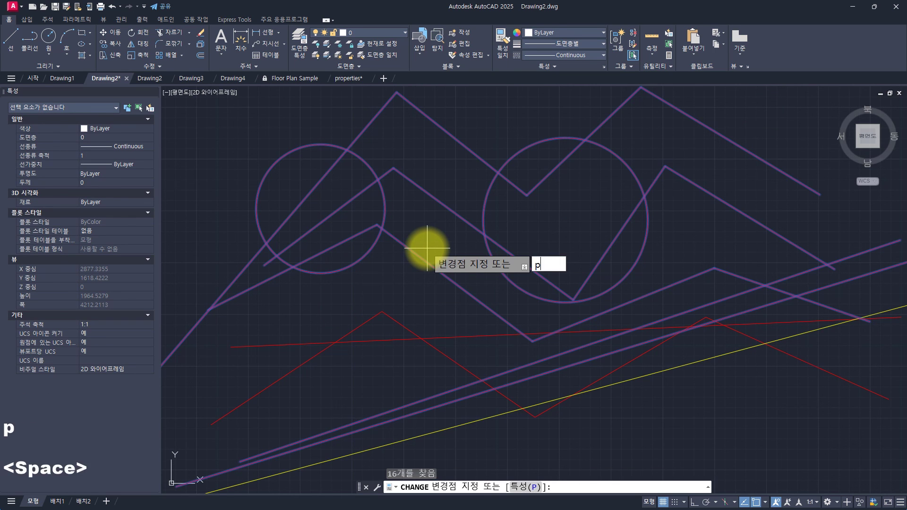
key(space)
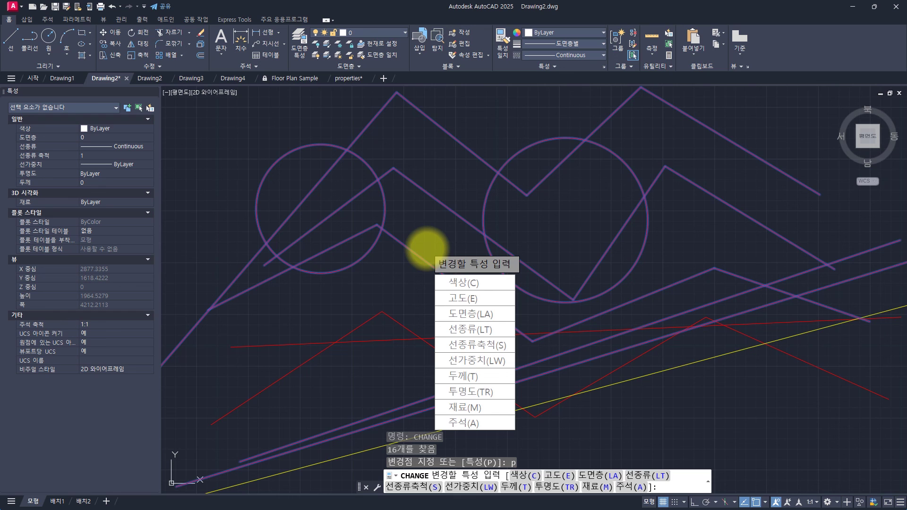
text(lt)
key(space)
text(cent)
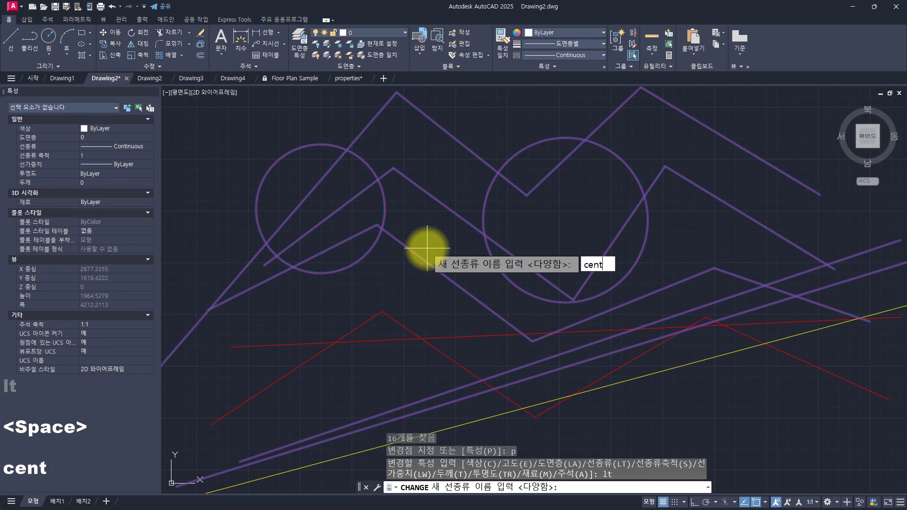
text(er)
key(Return)
key(space)
key(Escape)
key(Escape)
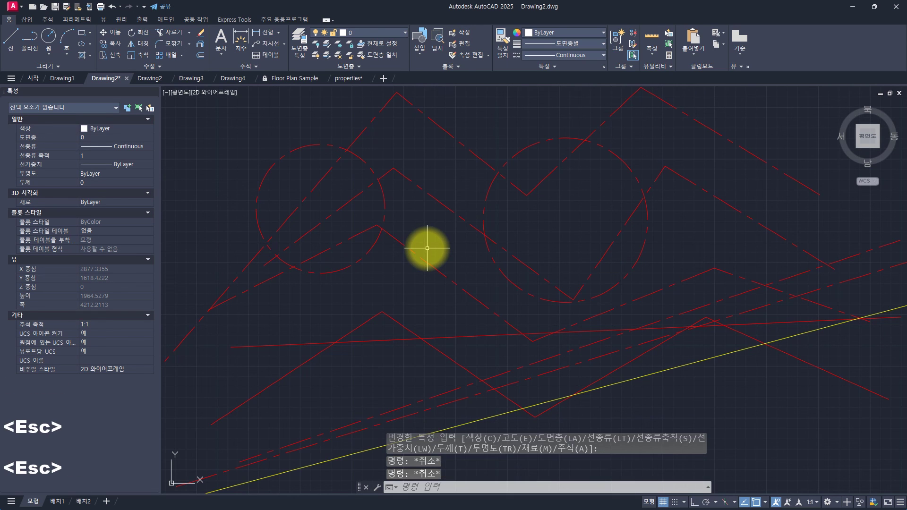
key(Escape)
key(Escape)
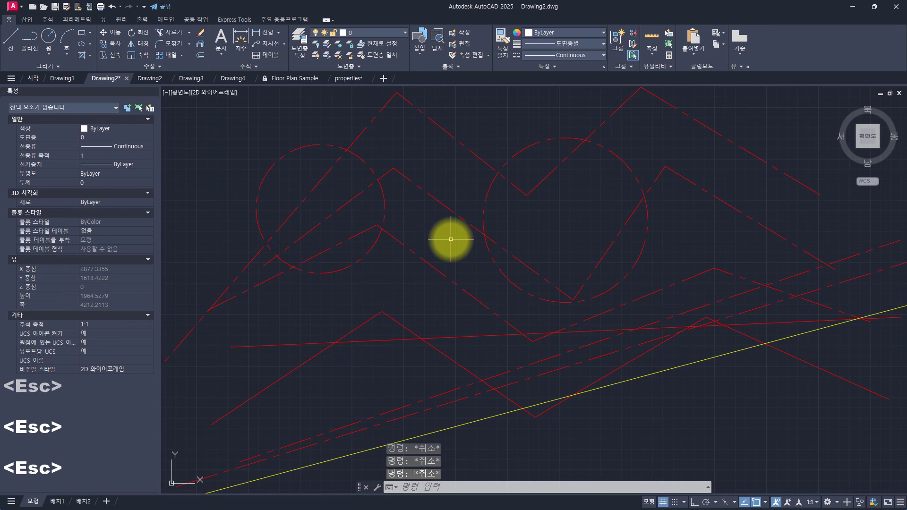
Step: Examine the CHANGE prompts and property options in the expanded command history, and close it
key(F2)
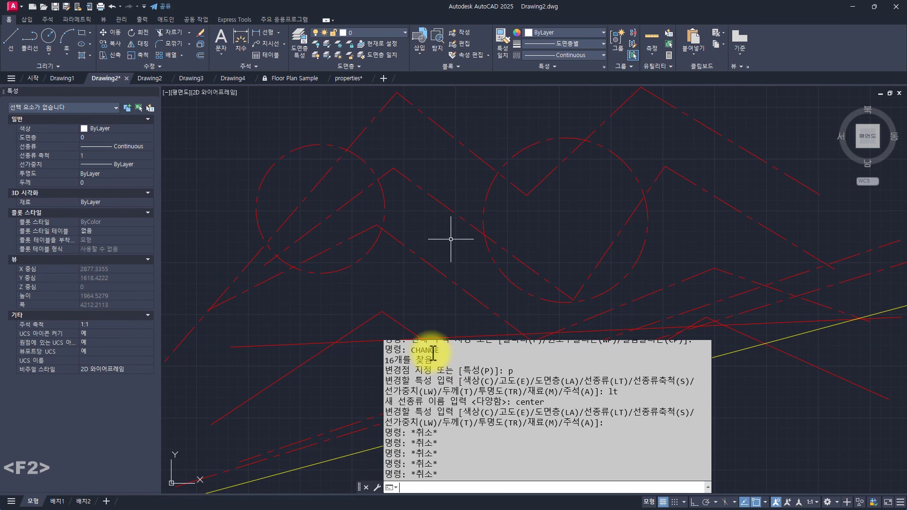
drag(412, 350, 501, 413)
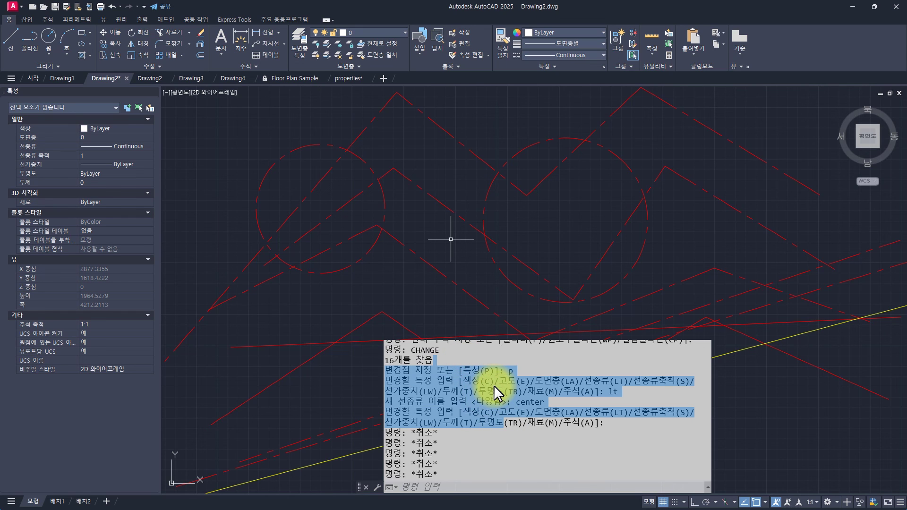
drag(583, 380, 690, 381)
drag(508, 383, 581, 385)
click(582, 385)
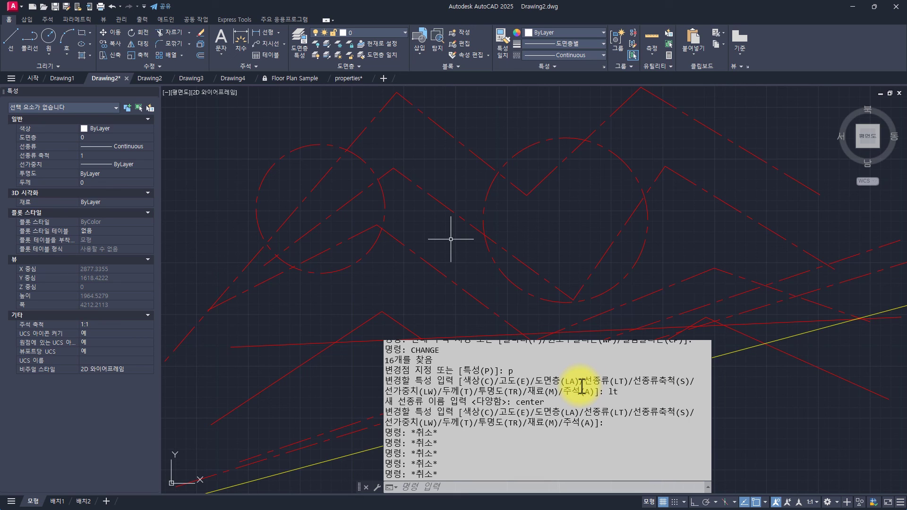
click(450, 239)
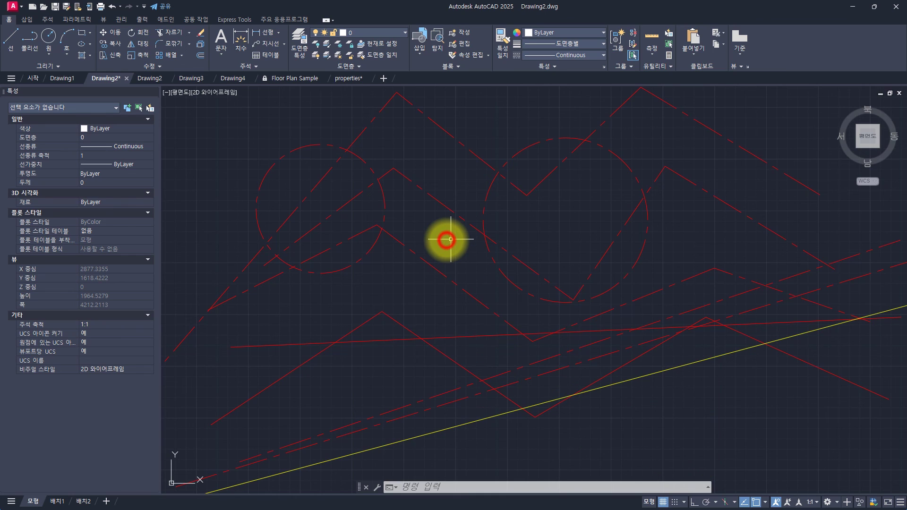
key(Escape)
key(Escape)
key(Escape)
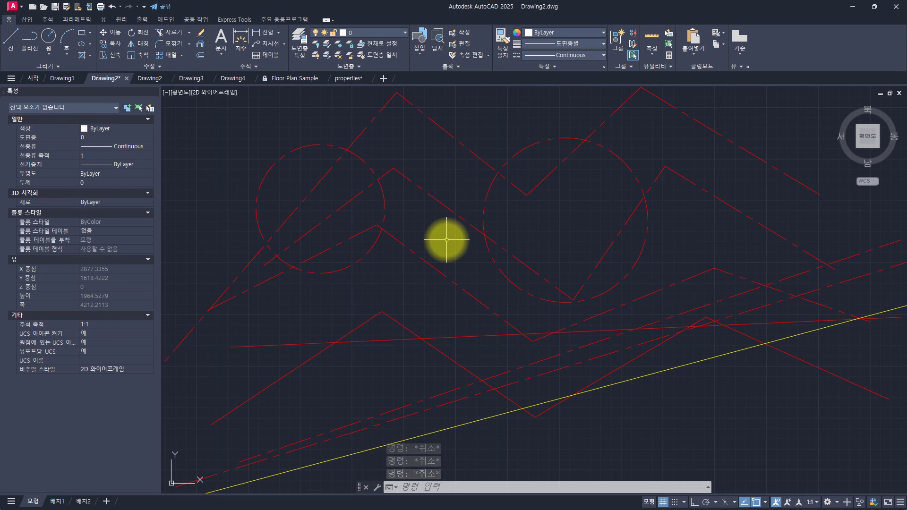
text(chprop)
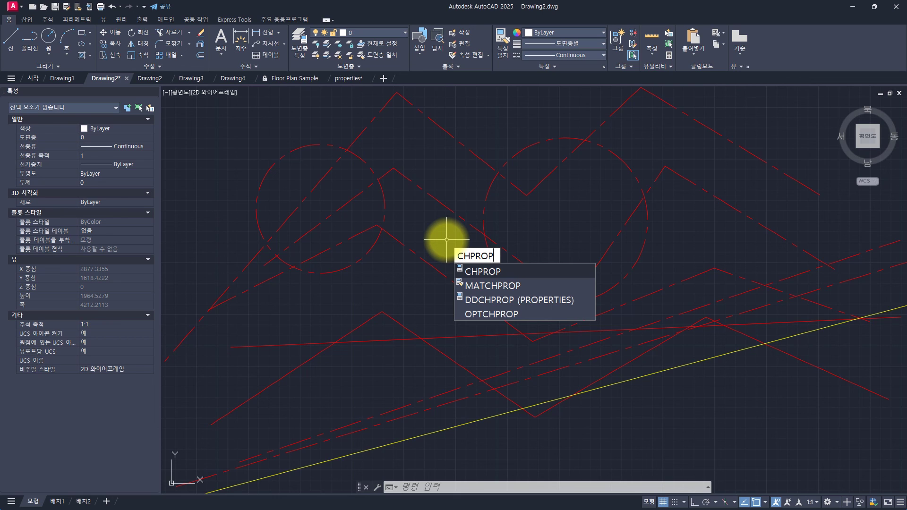
key(Escape)
key(Escape)
key(Escape)
key(Escape)
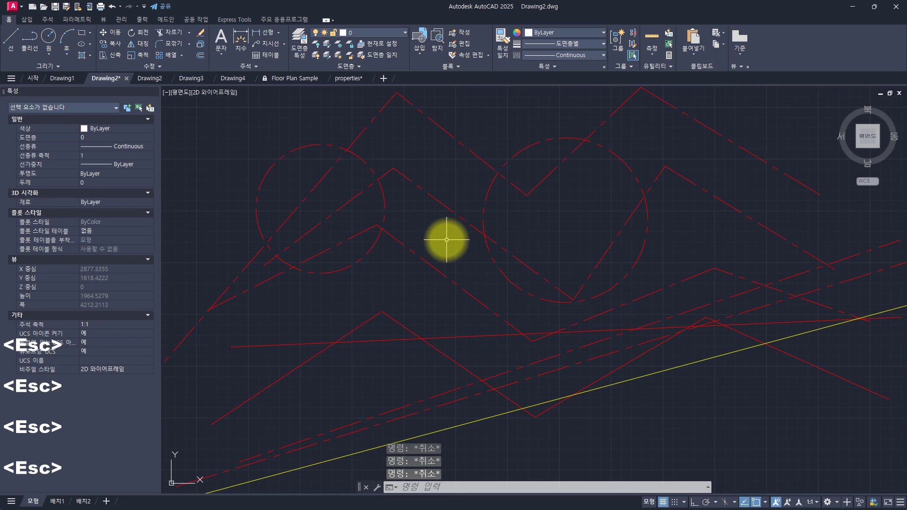